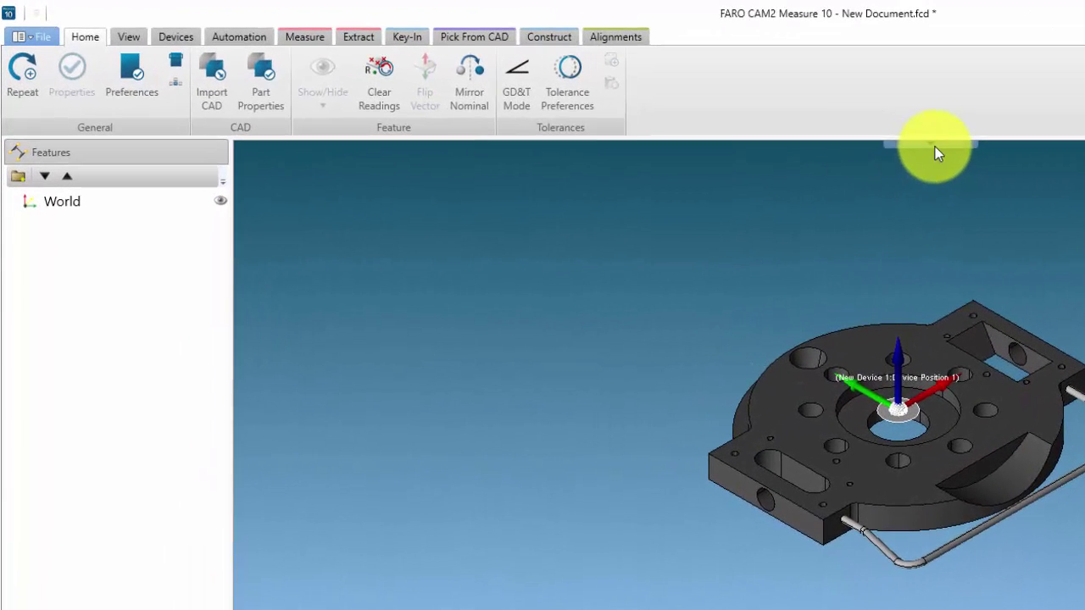
Switch from Measure Mode to Template Mode and pin QuickTools open
mouse_move(607, 99)
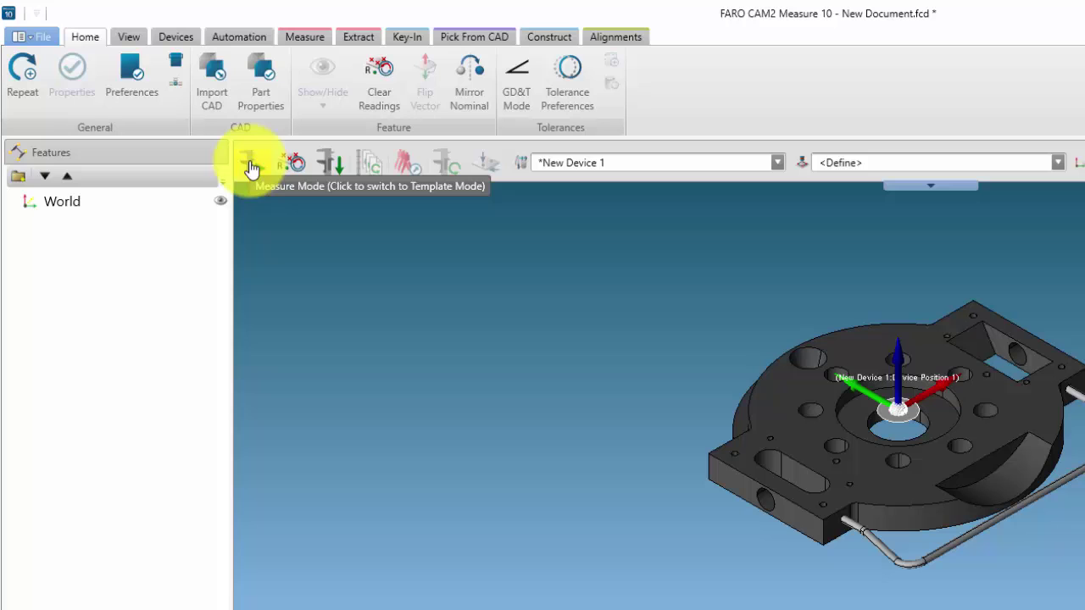
click(252, 168)
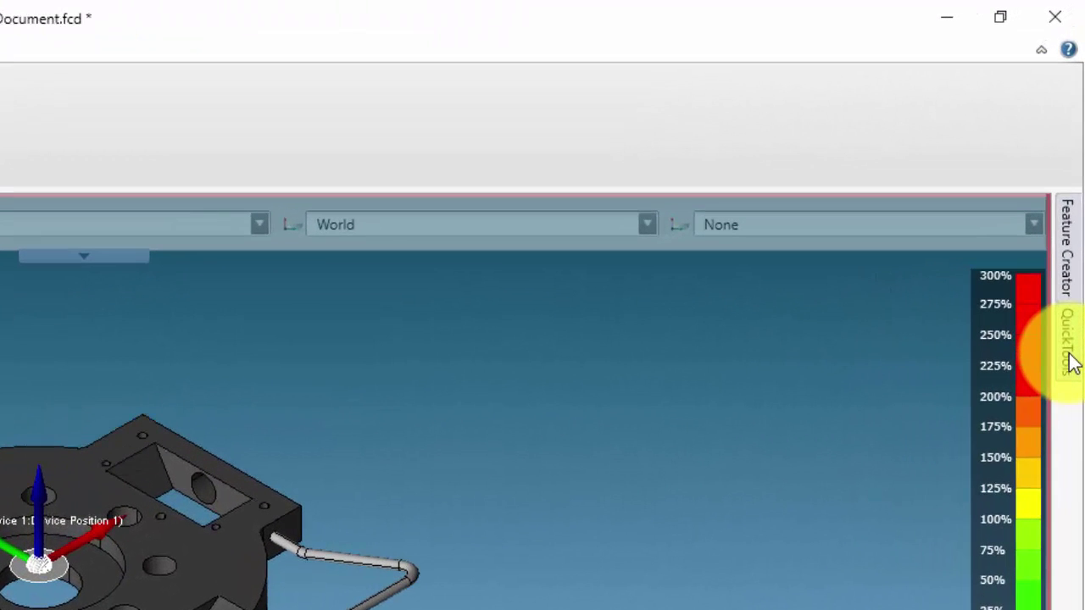
click(1070, 356)
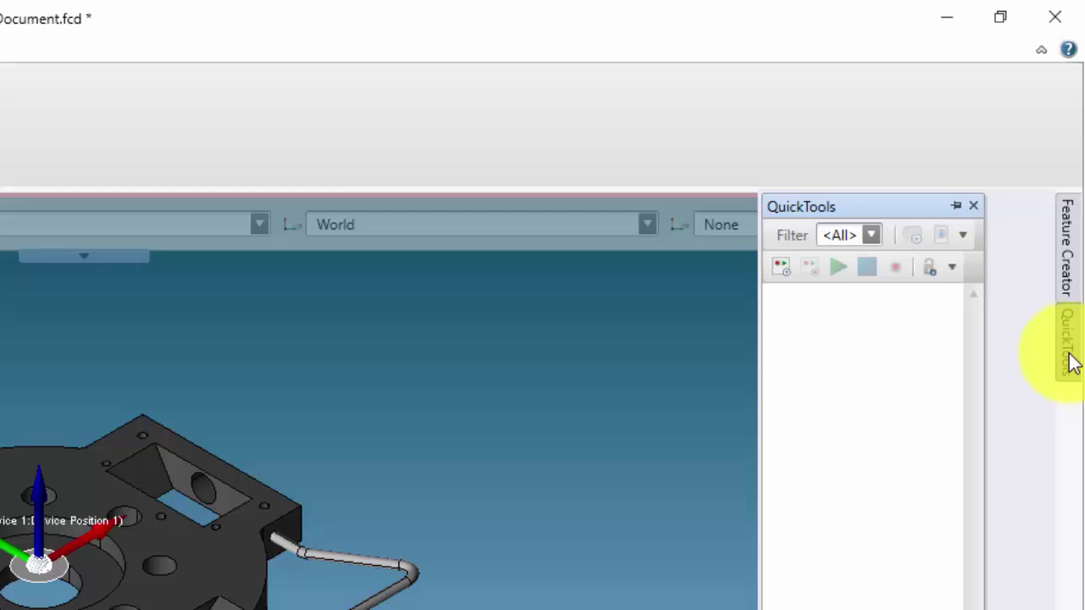
click(1027, 187)
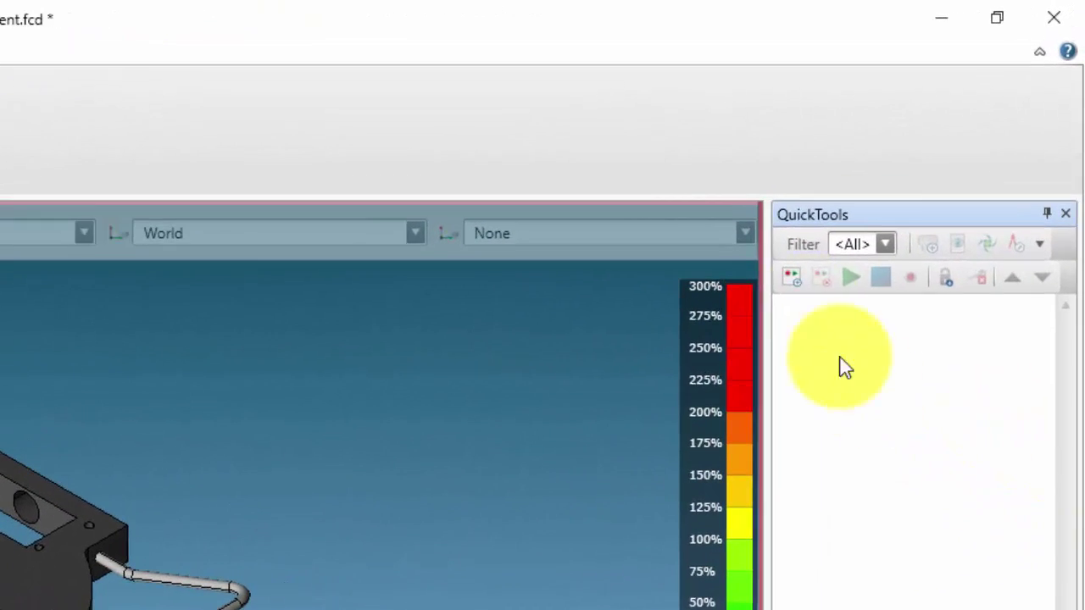
Create a new QuickTools program named "Demo Part QT"
click(846, 229)
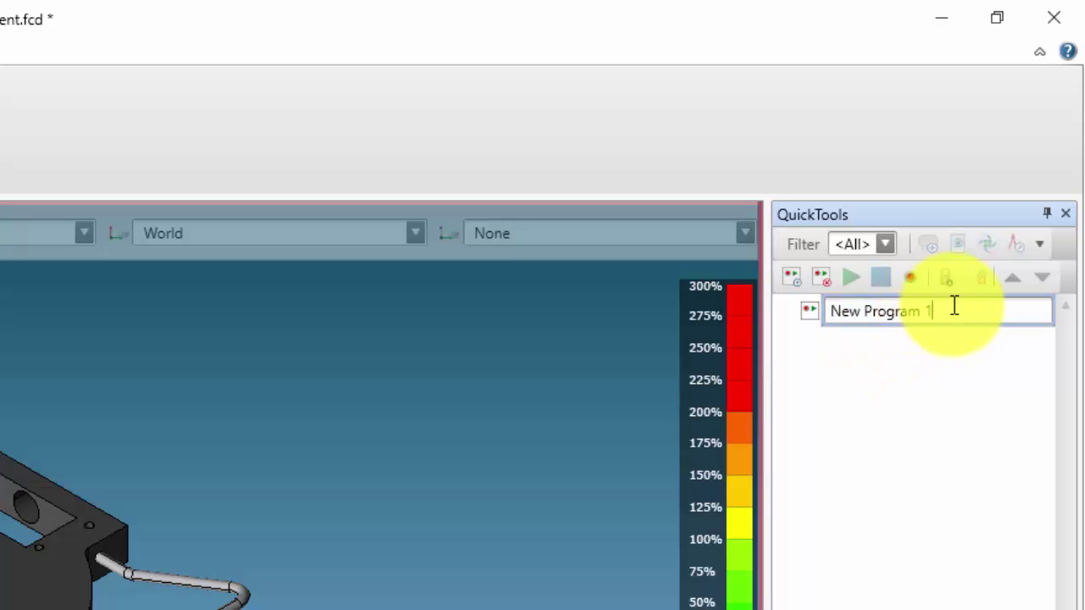
drag(951, 309, 832, 308)
text(S)
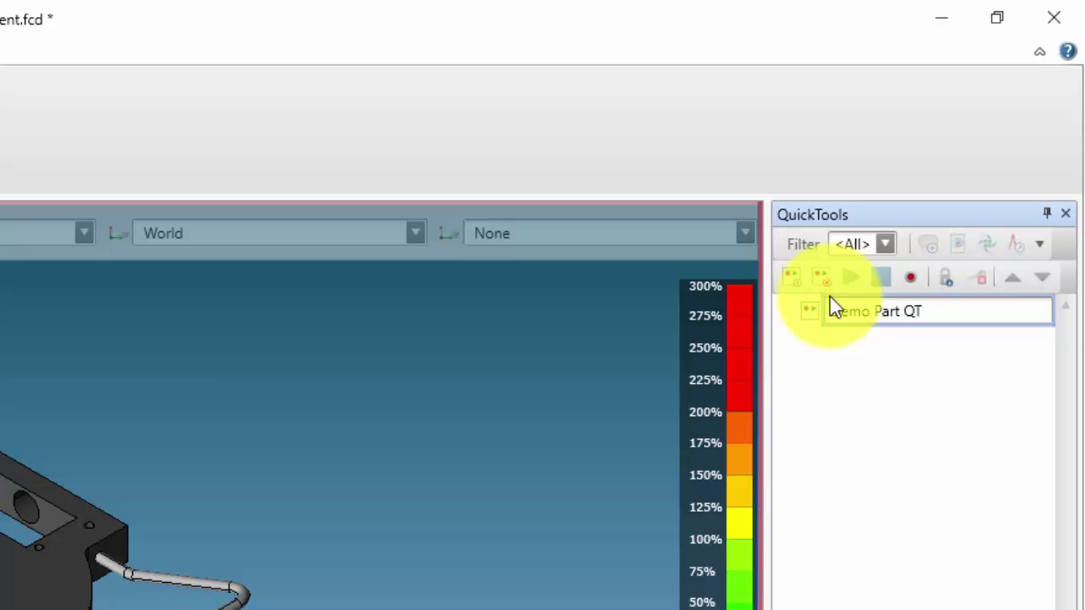
click(806, 311)
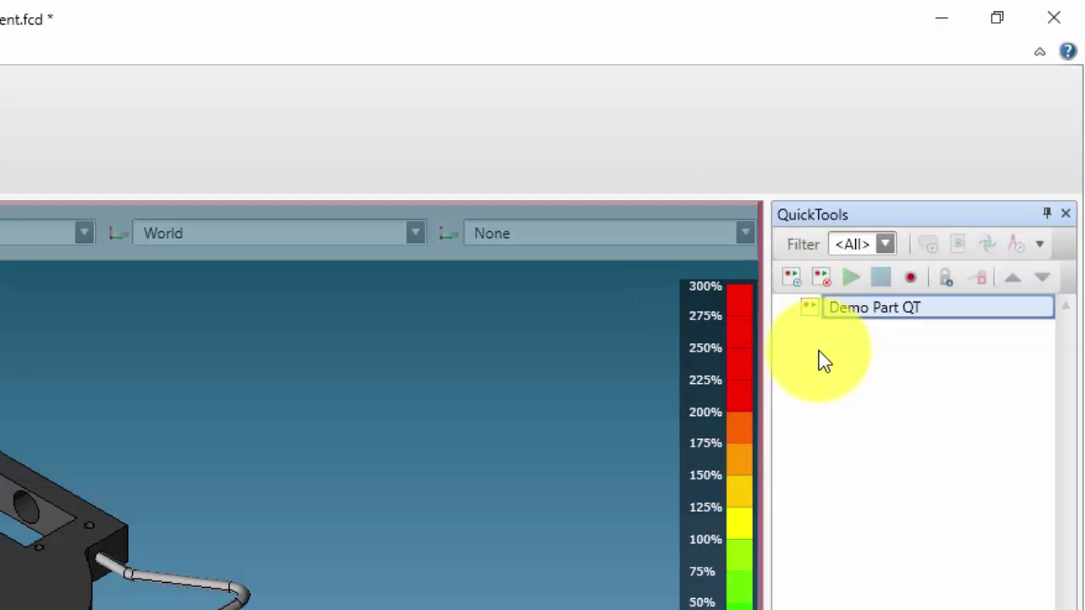
Start recording Demo Part QT and add a measured plane, circle and 2D line to it
click(912, 280)
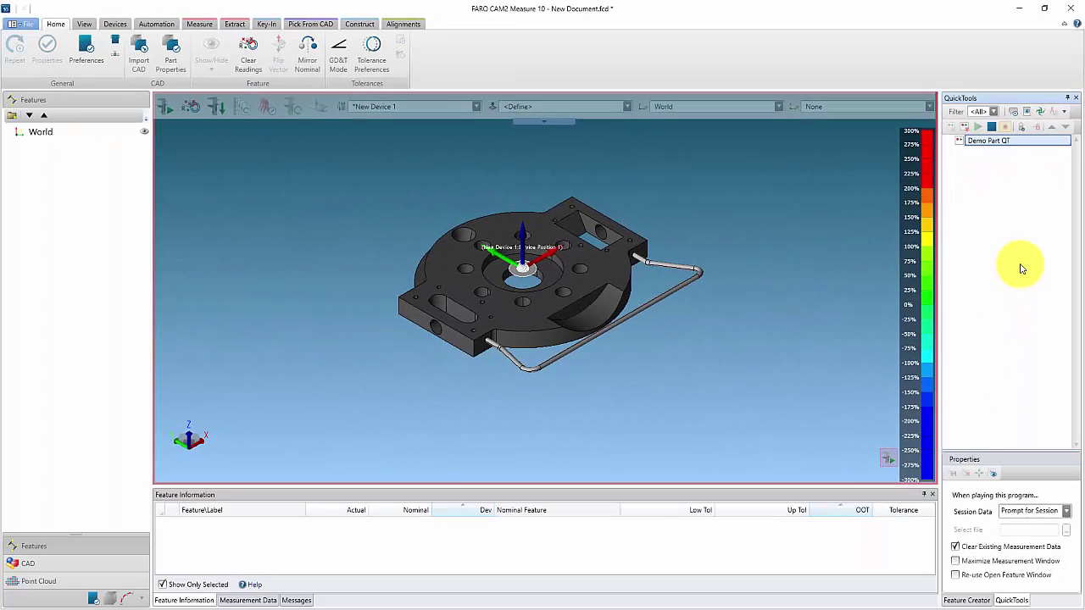
click(201, 24)
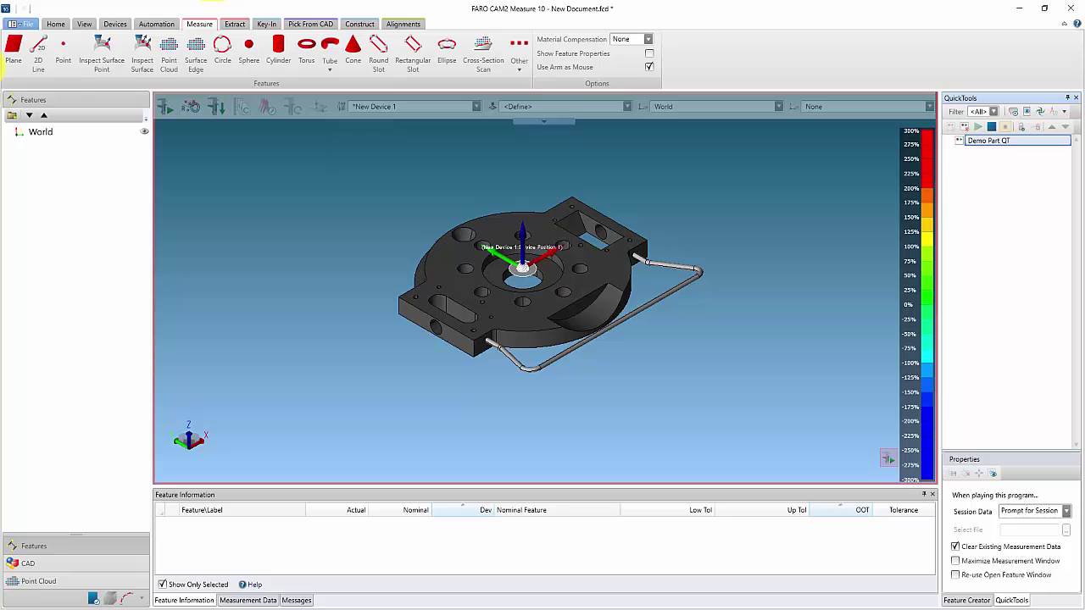
click(17, 51)
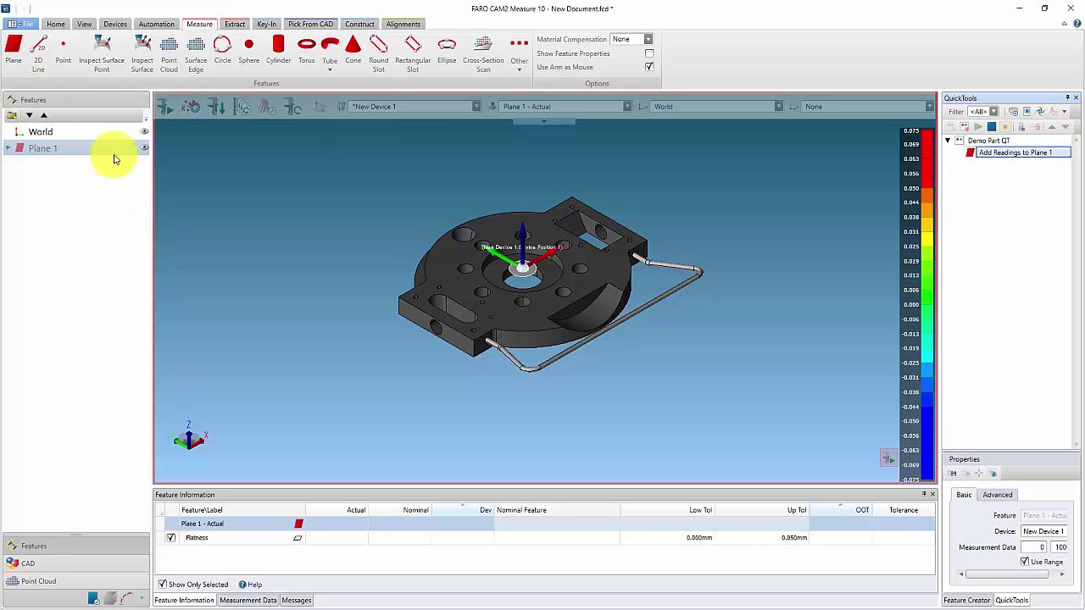
click(224, 53)
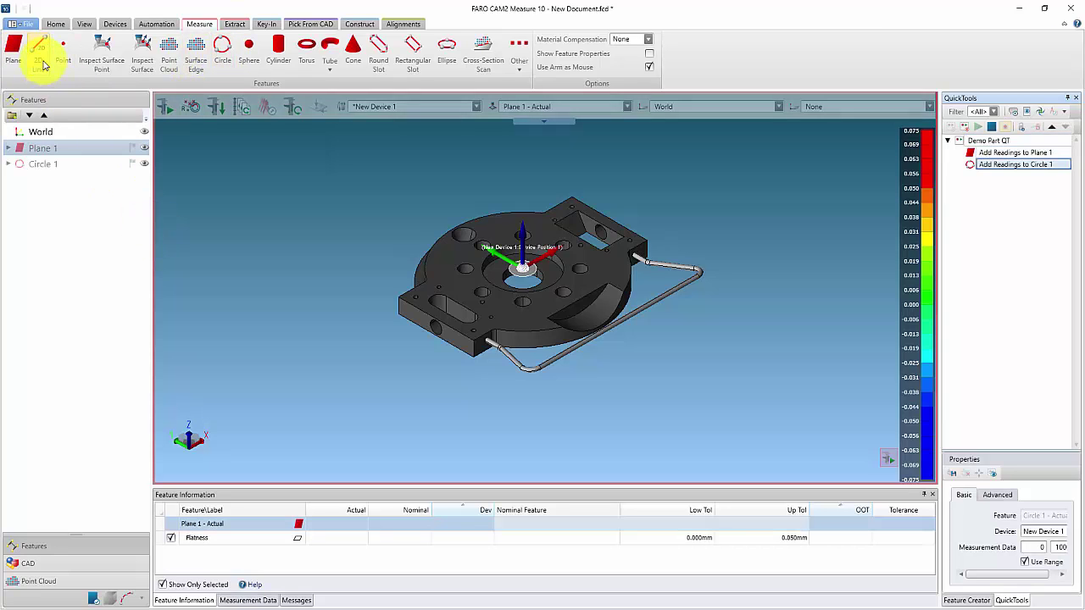
click(39, 48)
Rename the measured plane as "Top Face"
right_click(47, 152)
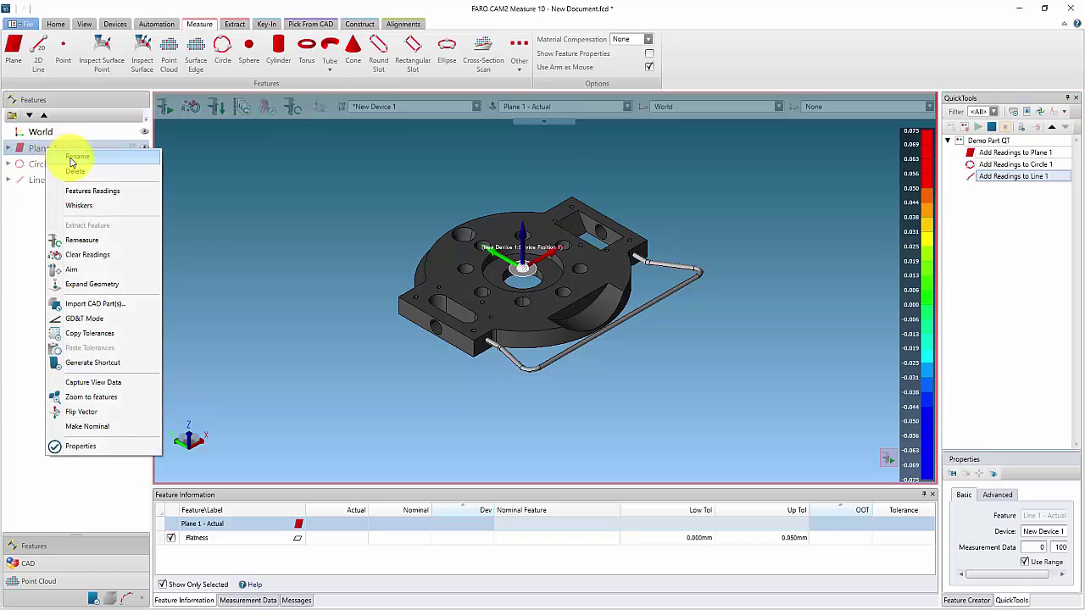
click(73, 161)
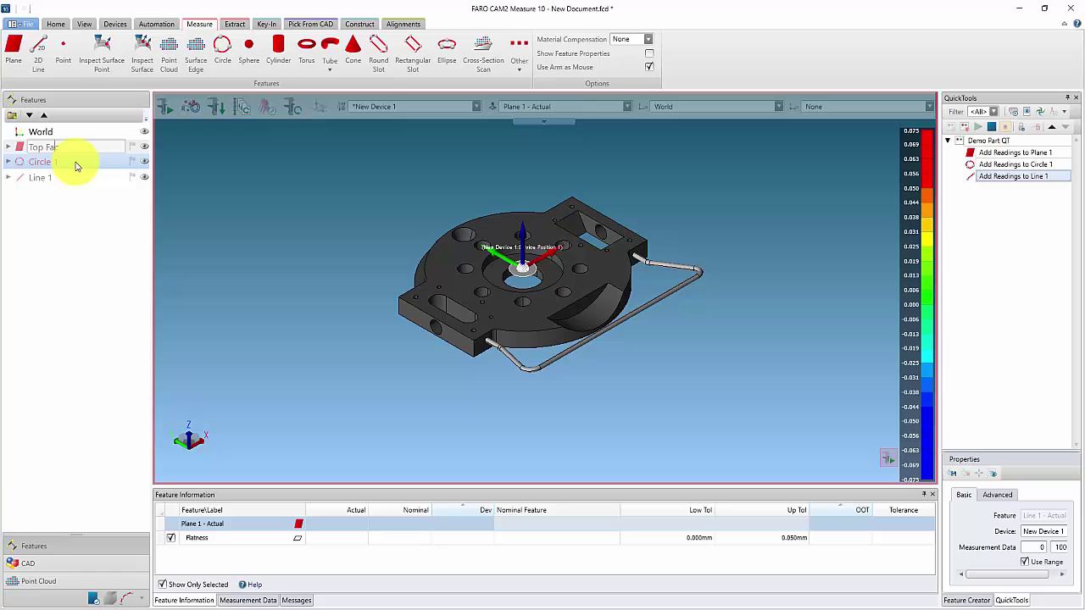
click(73, 166)
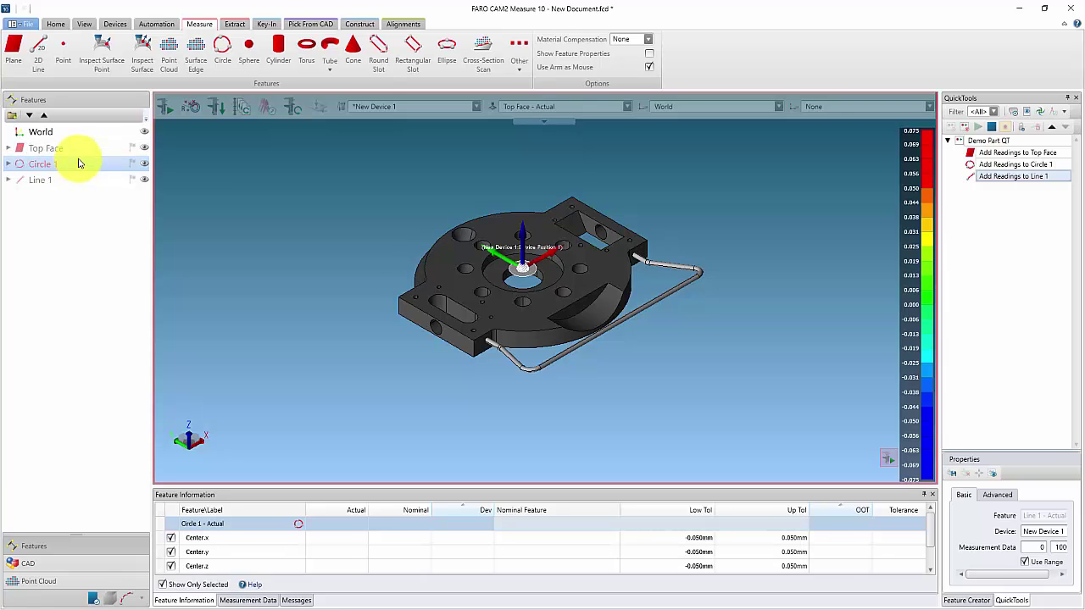
Rename the measured circle as "Centre 100mm ID"
right_click(79, 164)
click(97, 175)
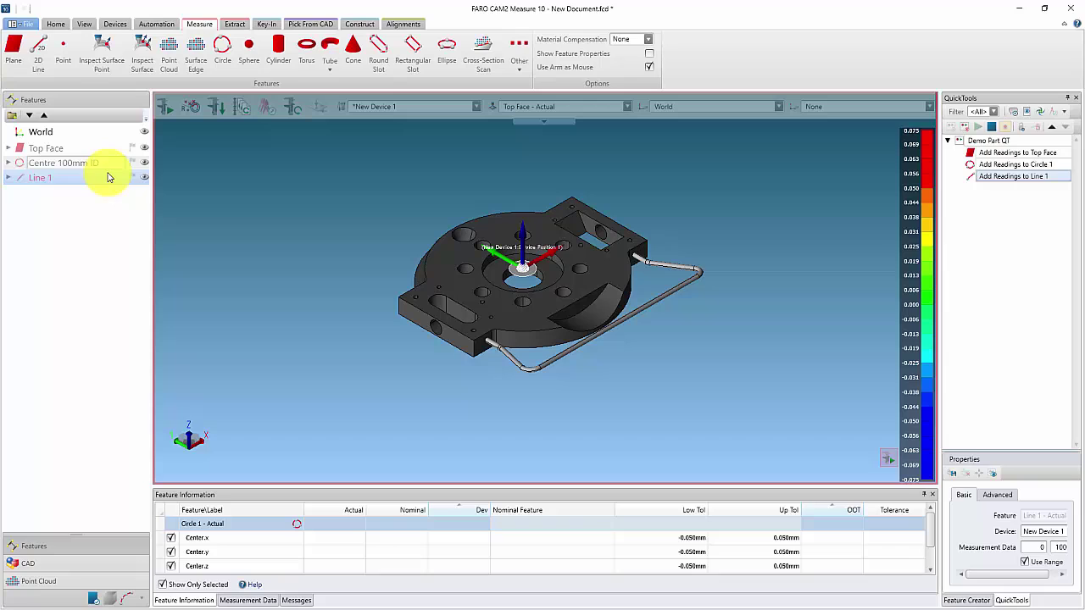
click(107, 180)
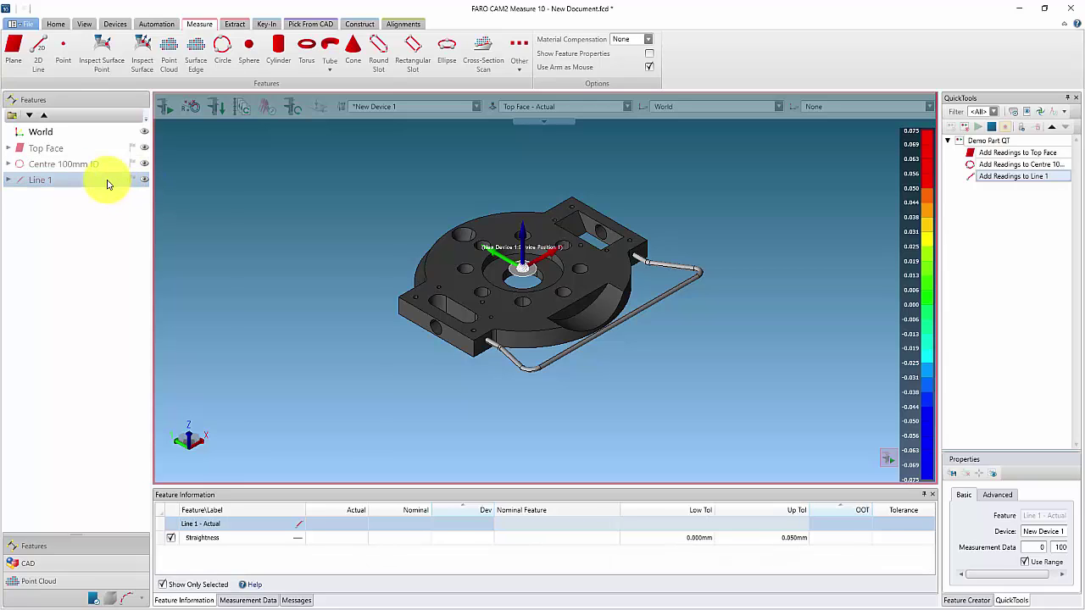
Rename the measured line as "Fr Edge"
right_click(107, 182)
click(117, 201)
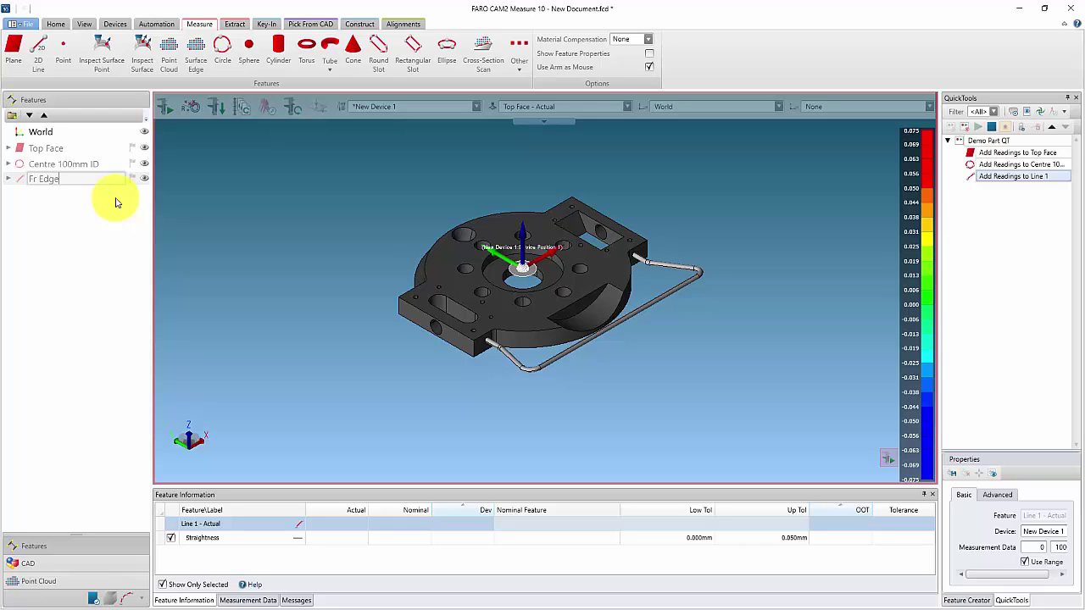
key(Return)
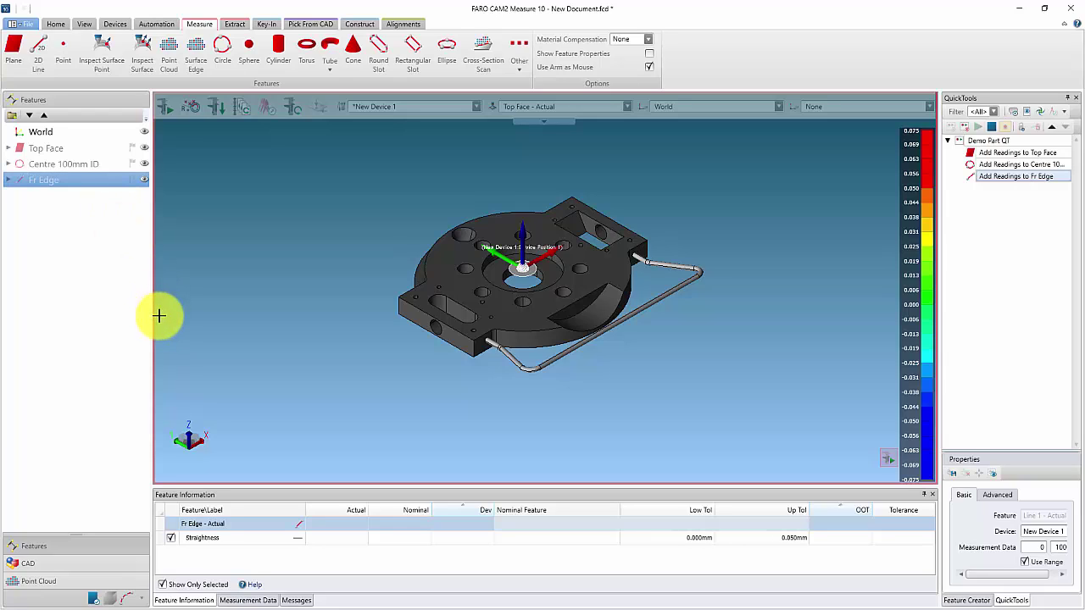
Pick the part's upper face from the CAD with automatic detection and assign it as the nominal of Top Face
click(310, 24)
click(23, 49)
click(436, 251)
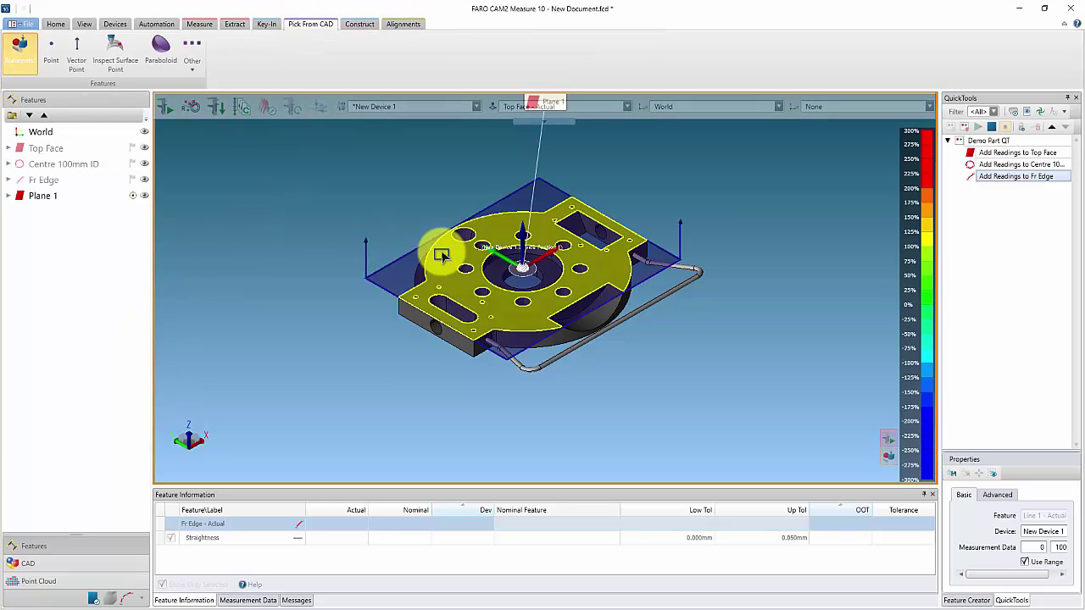
drag(48, 195, 52, 152)
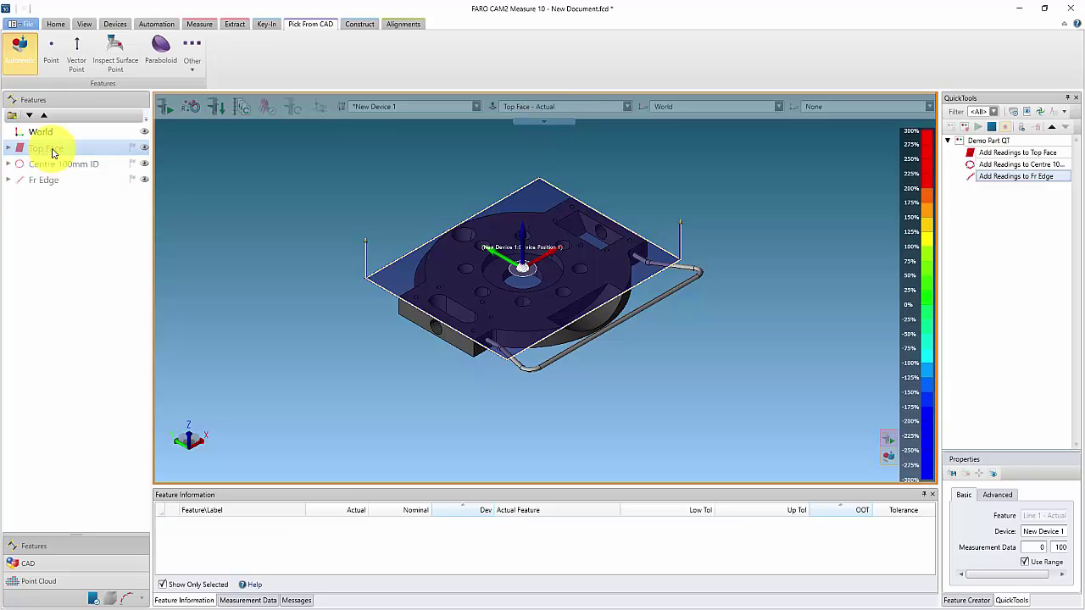
Pick the large centre bore circle and the front edge line from the CAD as nominals for Centre 100mm ID and Fr Edge
click(485, 264)
drag(53, 195, 66, 164)
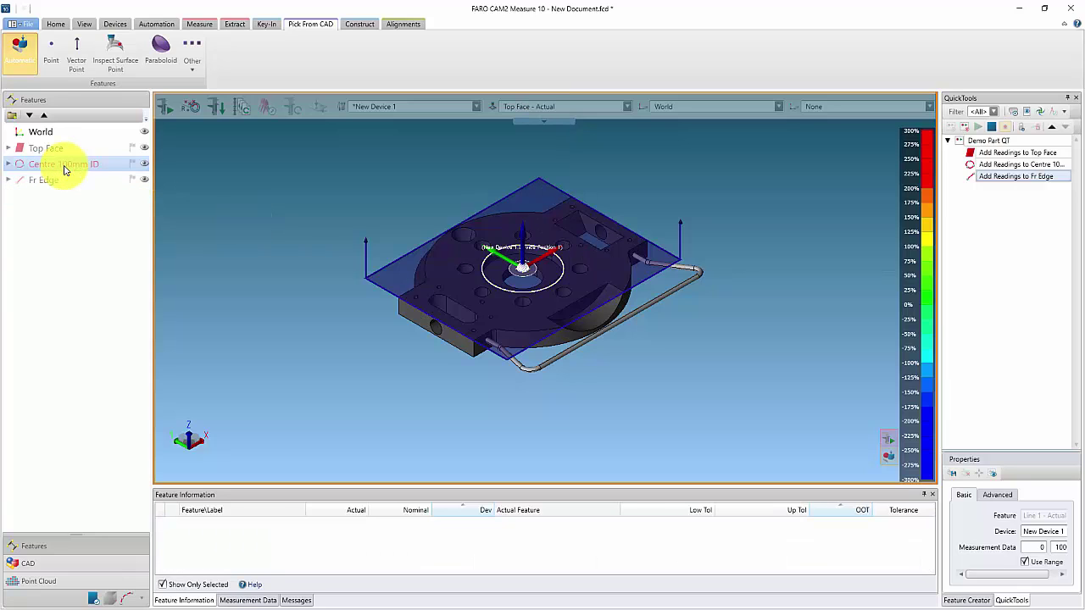
click(568, 310)
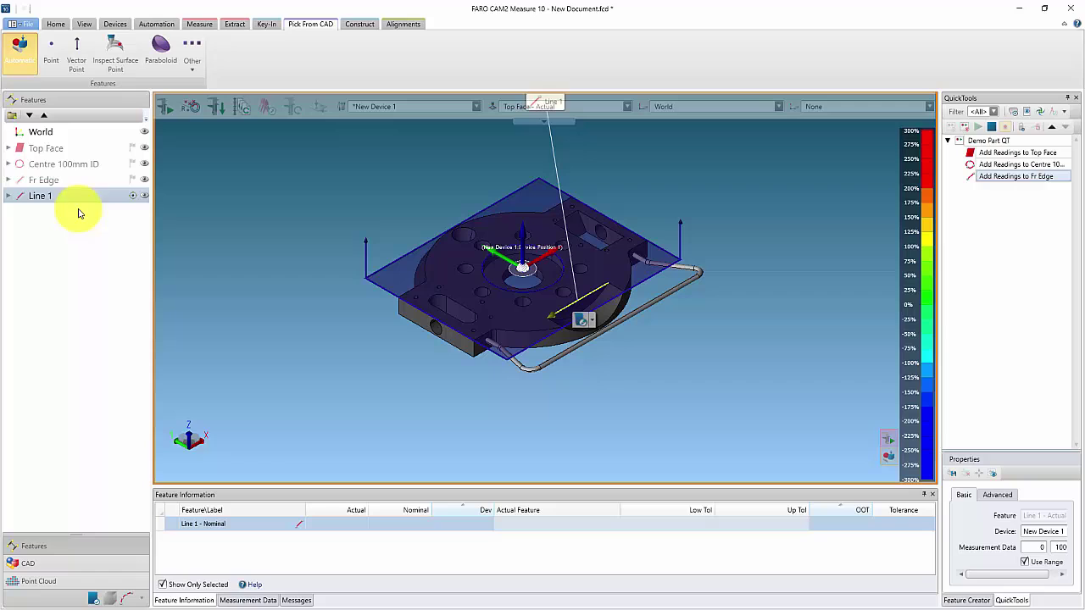
drag(75, 197, 68, 182)
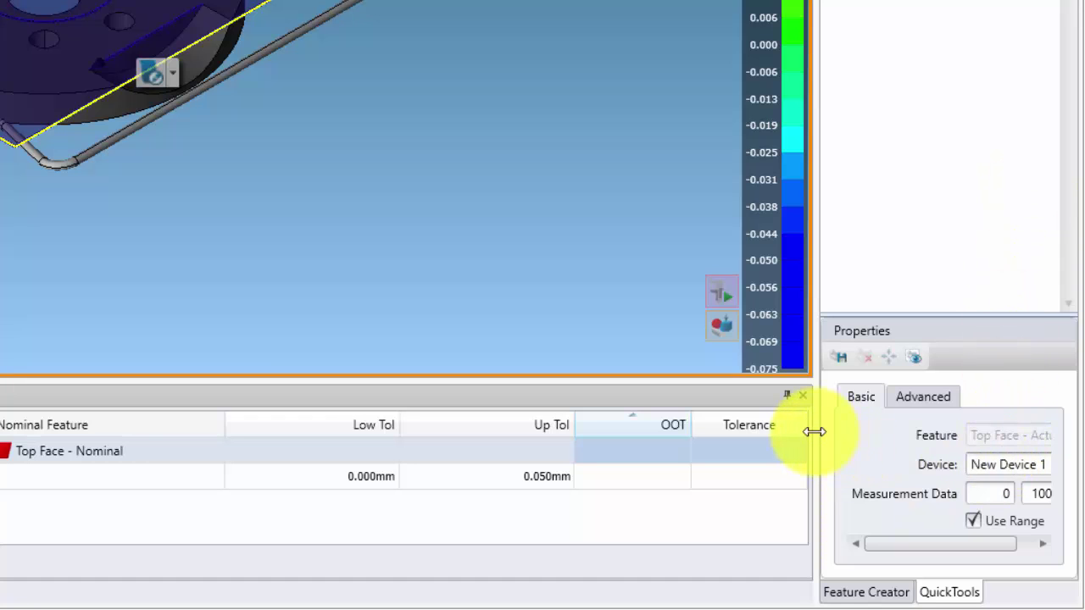
Turn off Use Range for the Top Face readings, set Measurement Data to 4, and check the advanced sample mode options
drag(814, 431, 725, 428)
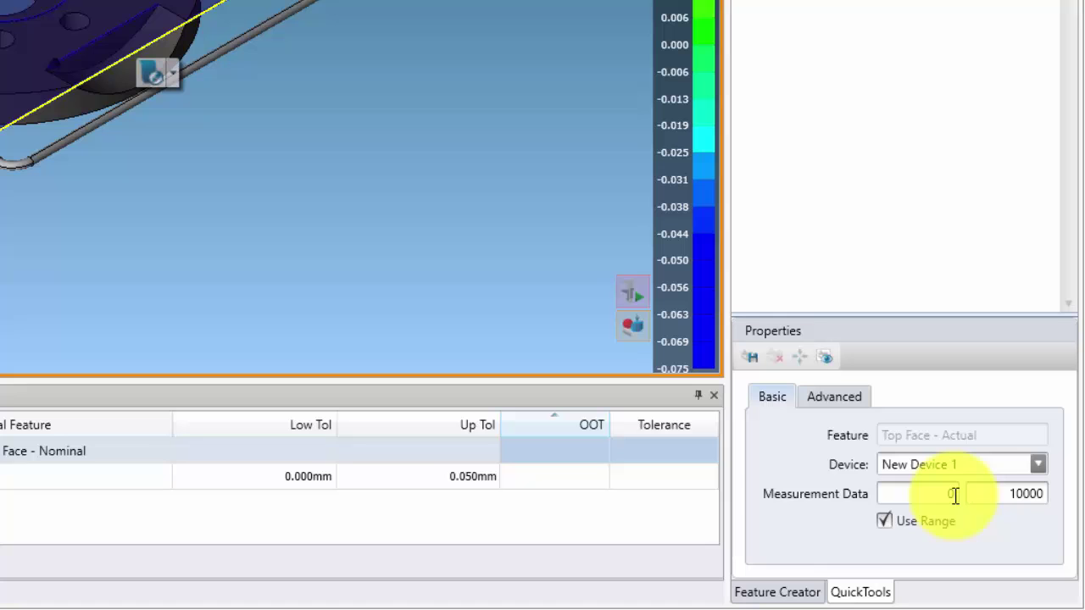
click(885, 522)
click(927, 500)
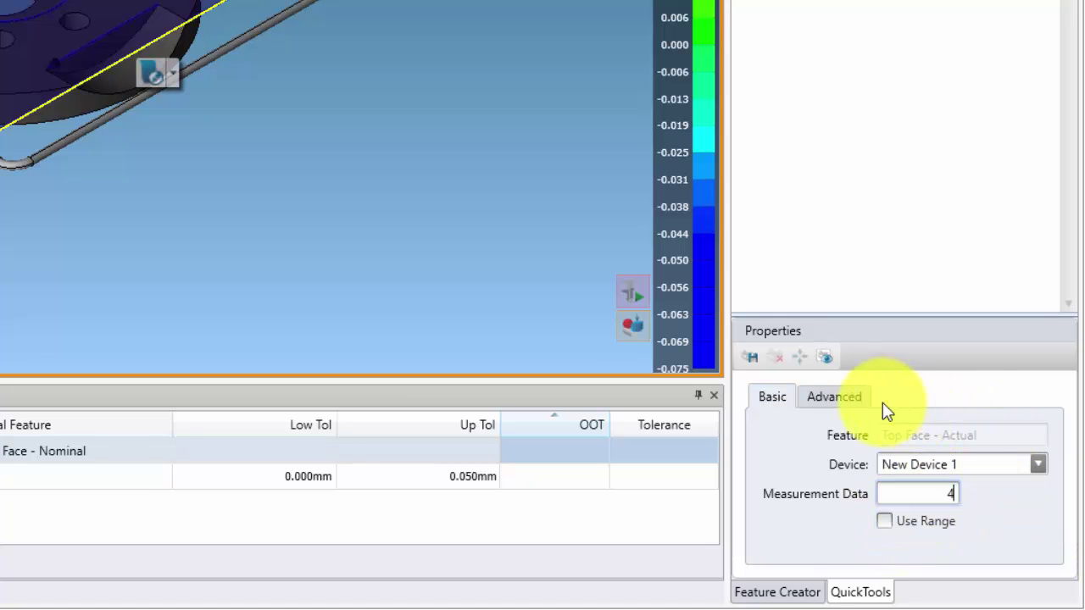
click(843, 396)
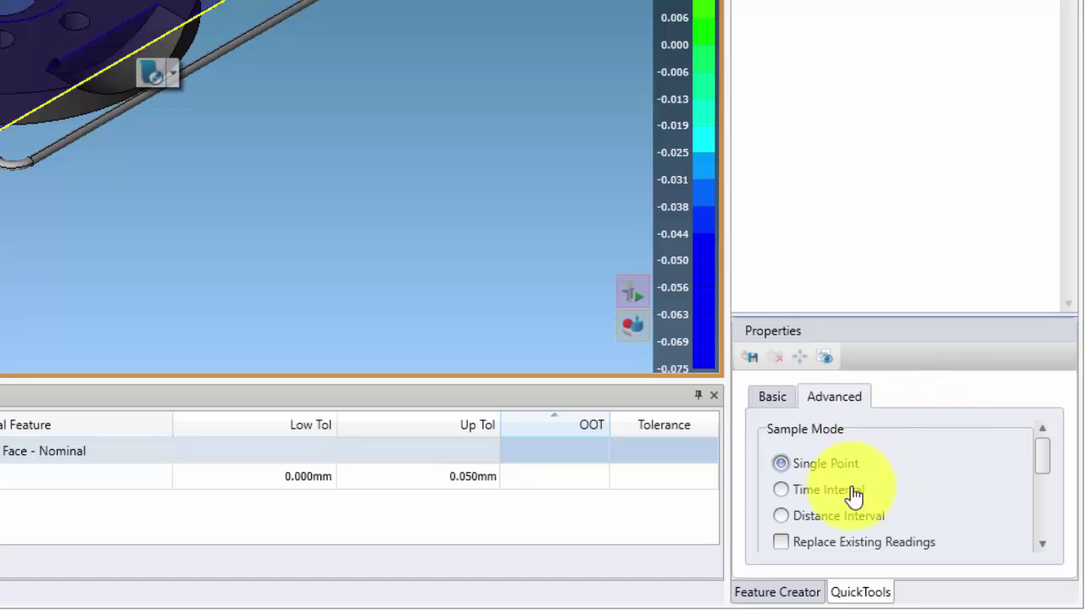
mouse_move(1048, 465)
mouse_down()
mouse_move(1051, 517)
mouse_move(999, 504)
mouse_move(1046, 523)
mouse_move(1051, 538)
mouse_move(1051, 463)
mouse_up()
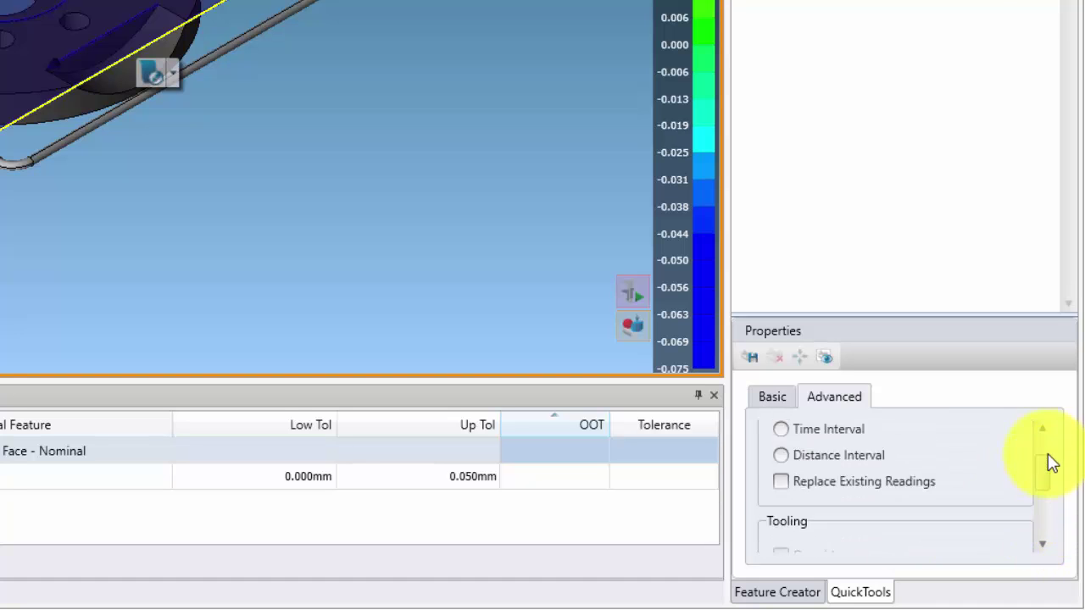
click(772, 397)
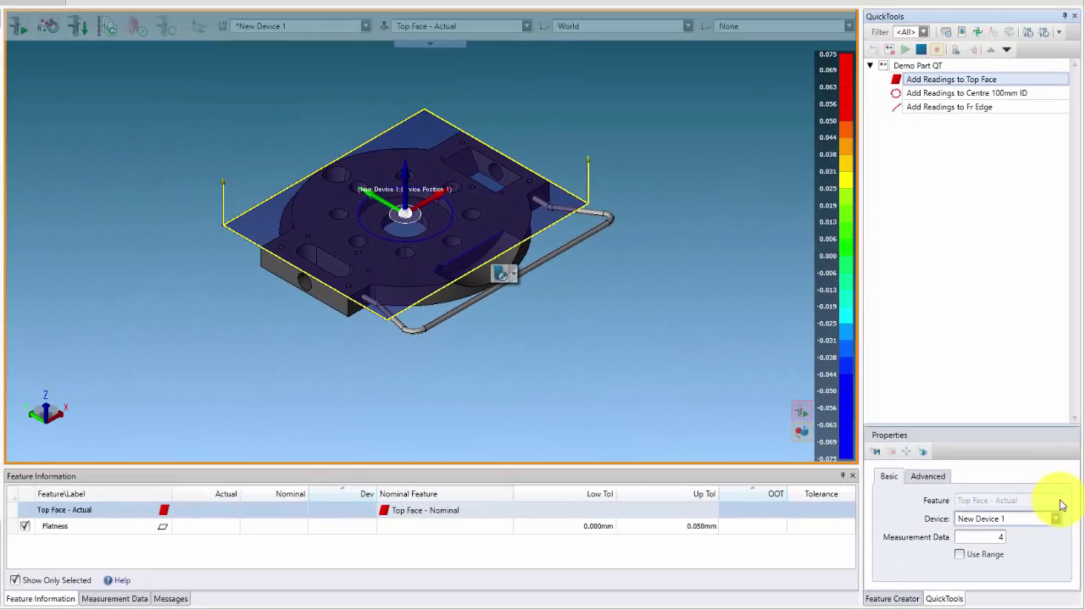
Turn off Use Range for the Centre 100mm ID and Fr Edge readings
click(941, 93)
click(959, 554)
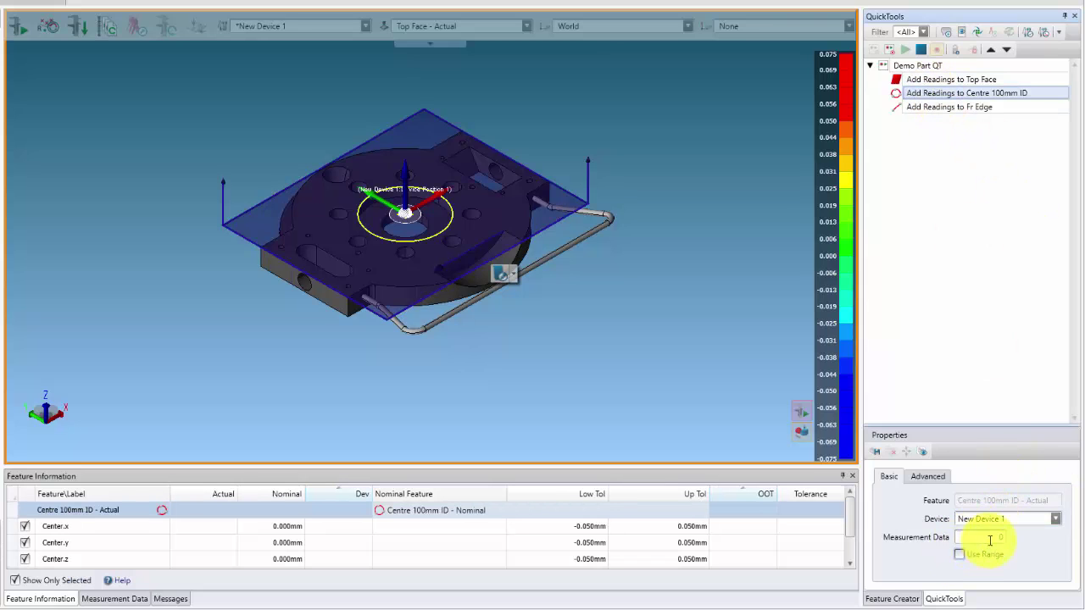
click(976, 108)
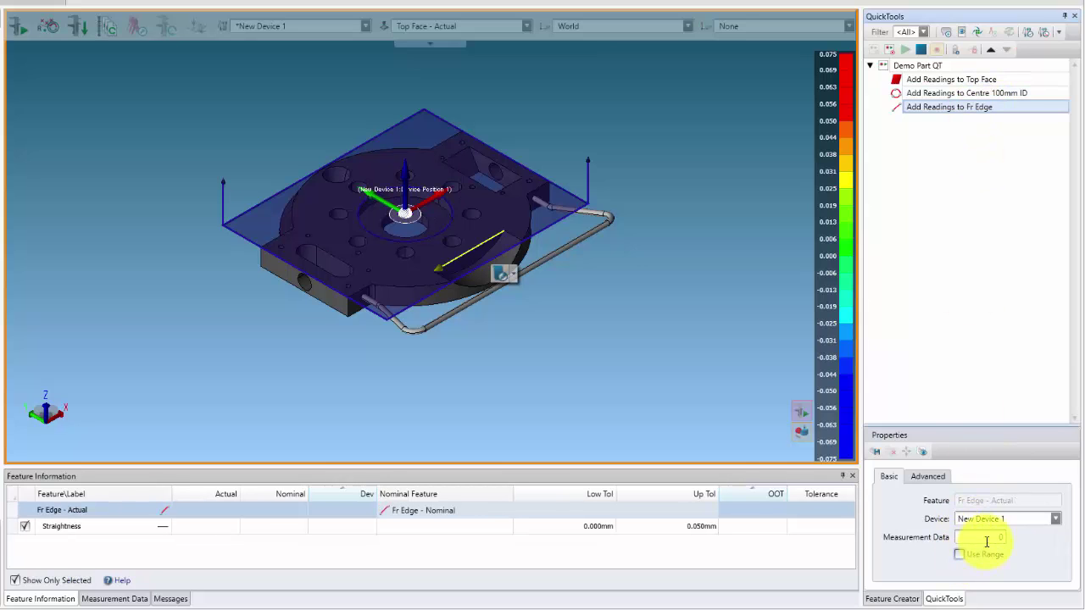
click(959, 555)
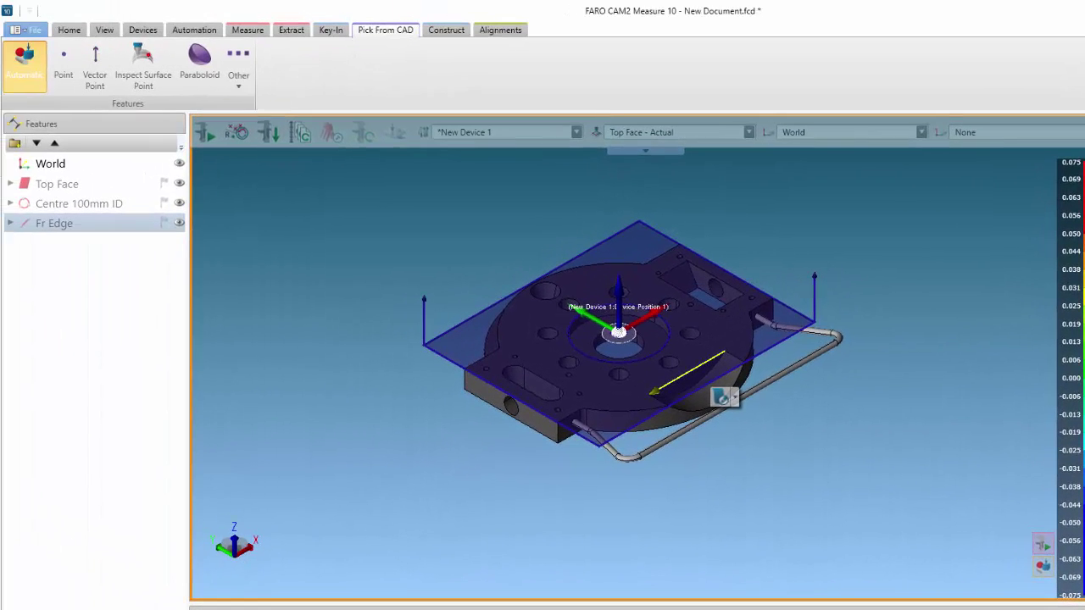
Start a Three Feature alignment and set its alignment method to Plane, Point, Line
click(498, 30)
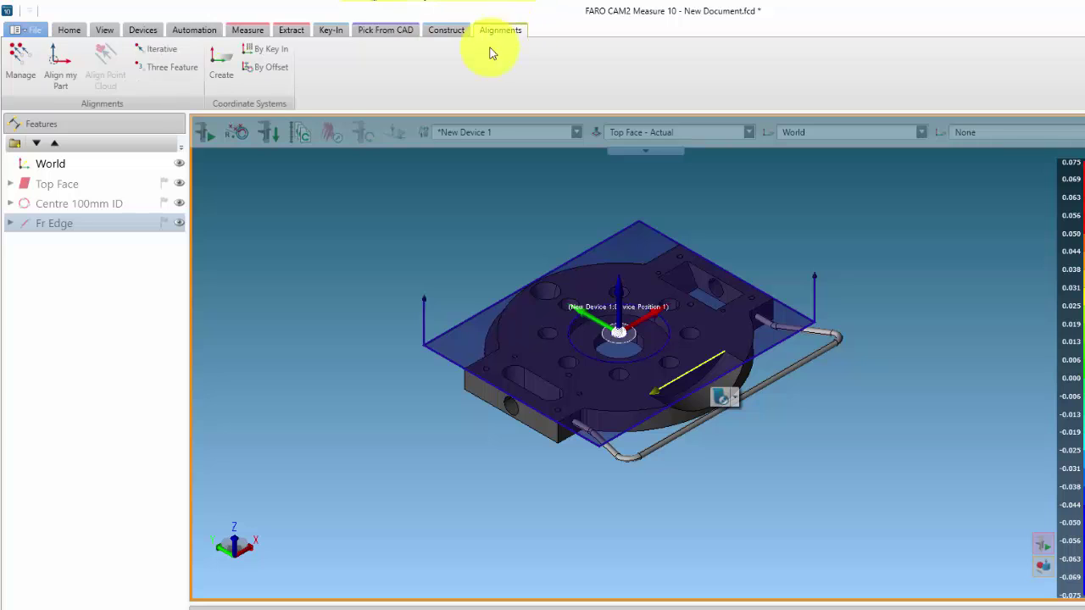
click(191, 67)
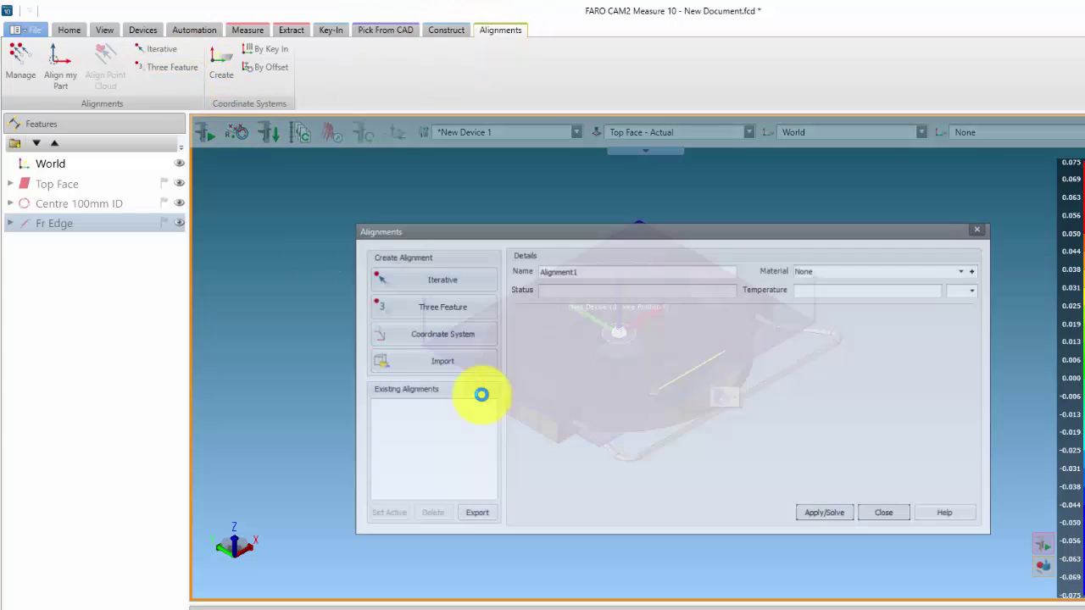
click(613, 322)
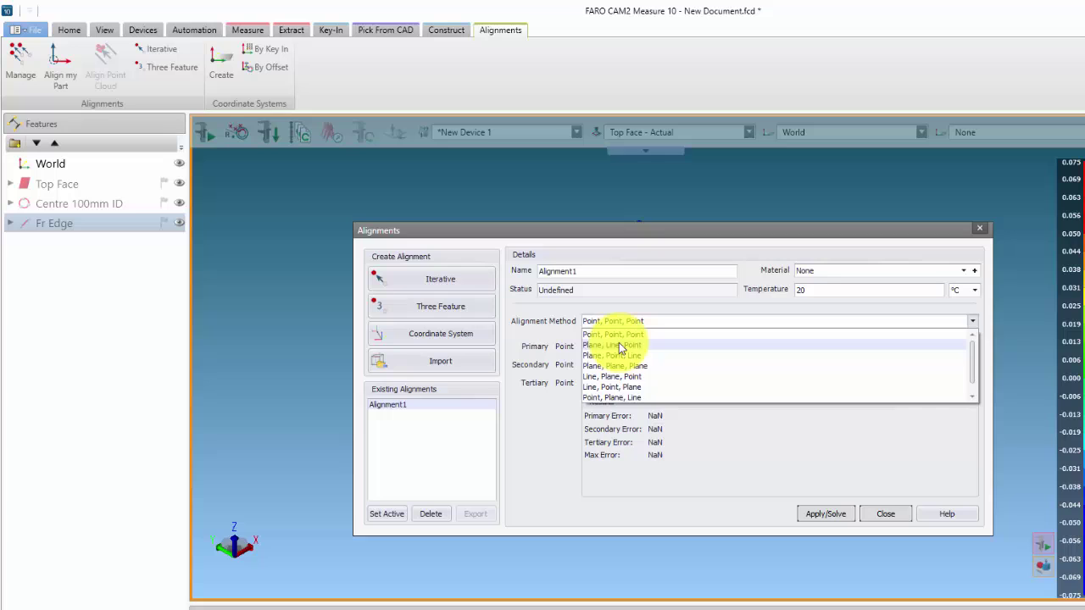
click(634, 355)
Assign the actual Top Face, Centre 100mm ID and Fr Edge as primary plane, secondary point and tertiary line, and solve the alignment
click(636, 346)
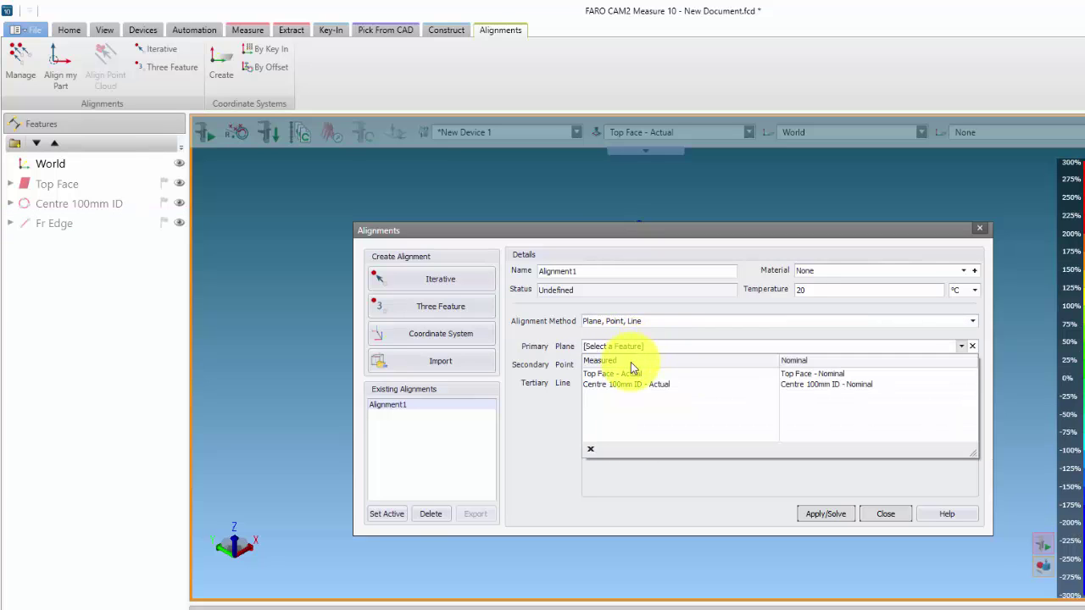
click(627, 373)
click(635, 365)
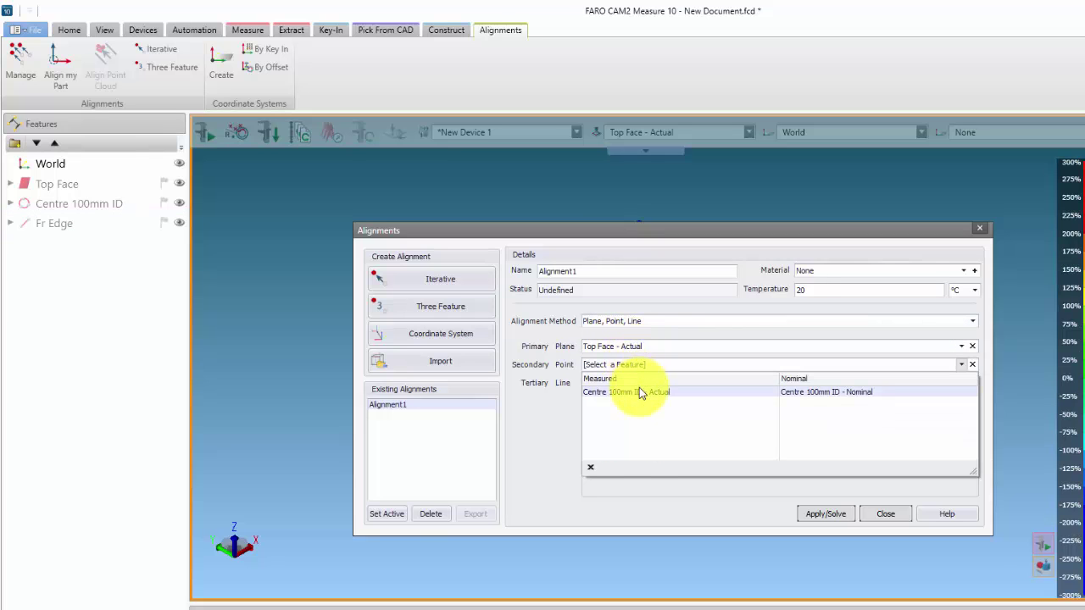
click(639, 390)
click(636, 383)
click(629, 410)
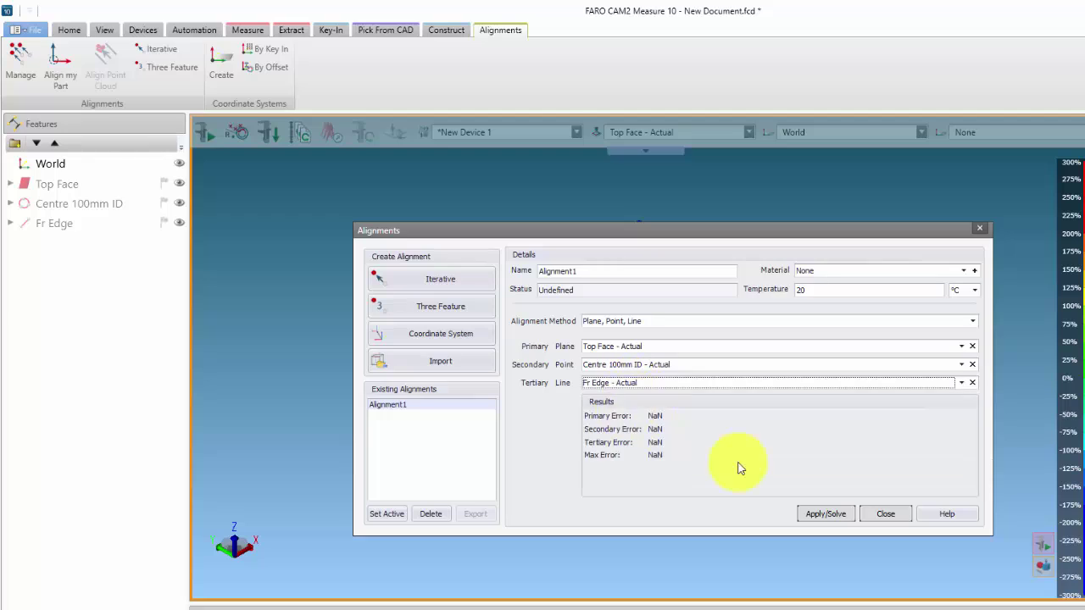
click(835, 515)
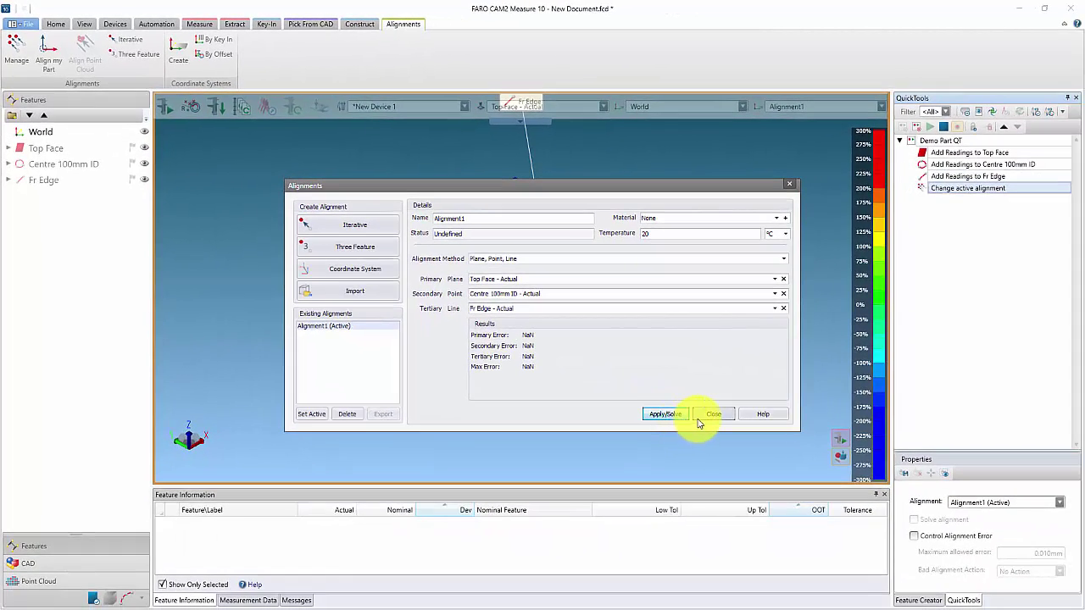
click(712, 415)
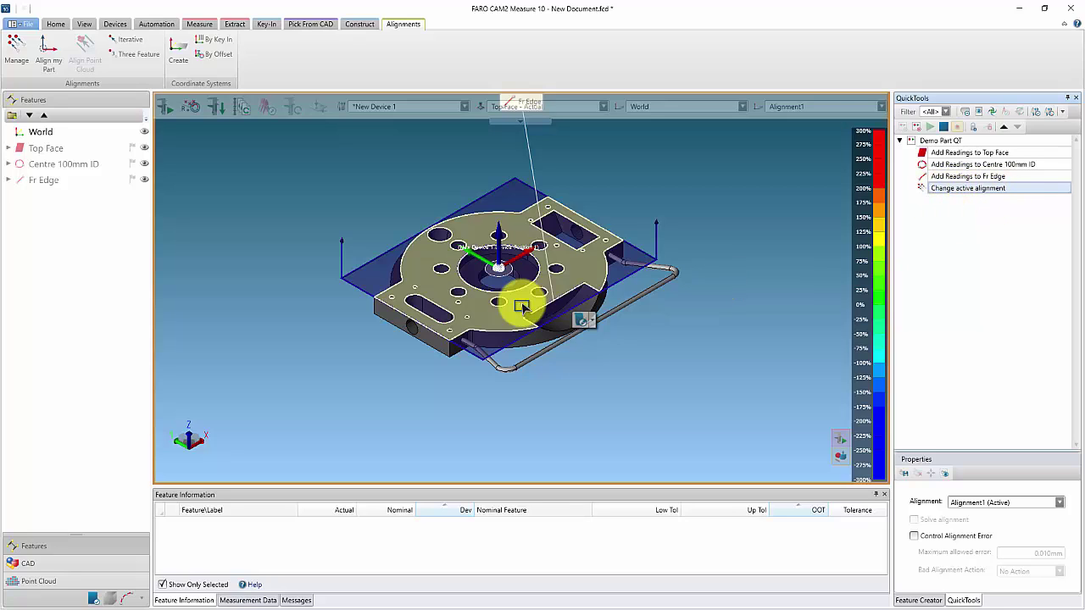
Add eight circle measurements to the program for the ring of bolt holes
scroll(407, 331, up, 3)
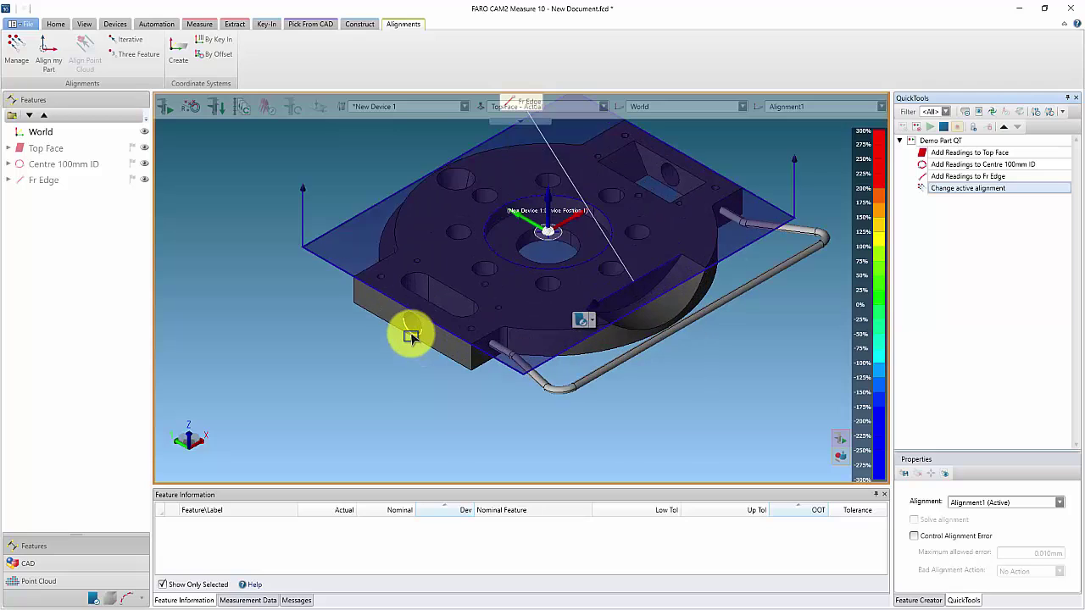
right_drag(336, 422, 380, 314)
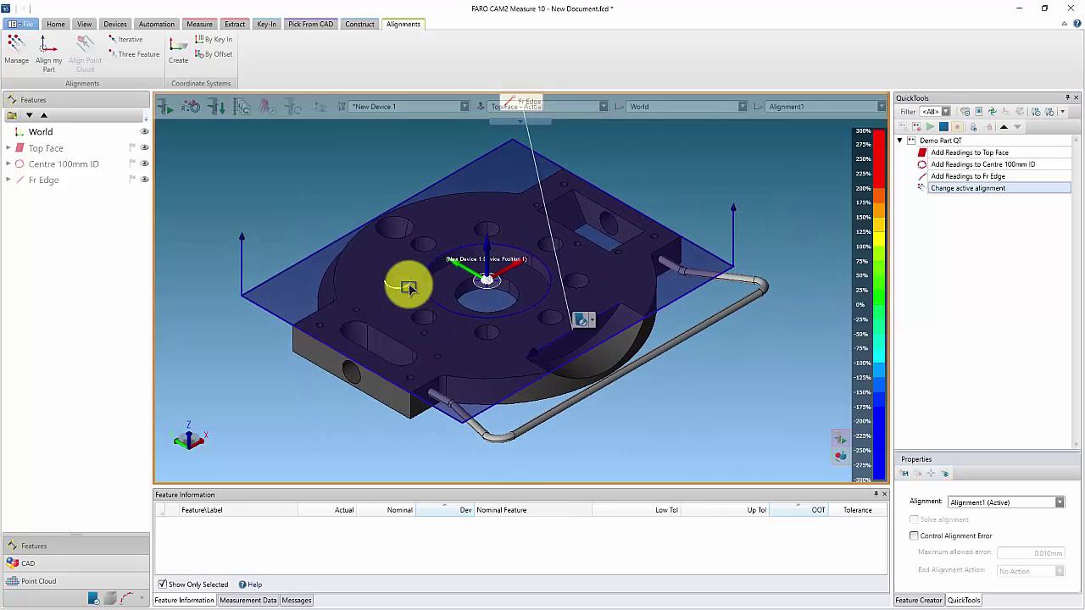
click(203, 23)
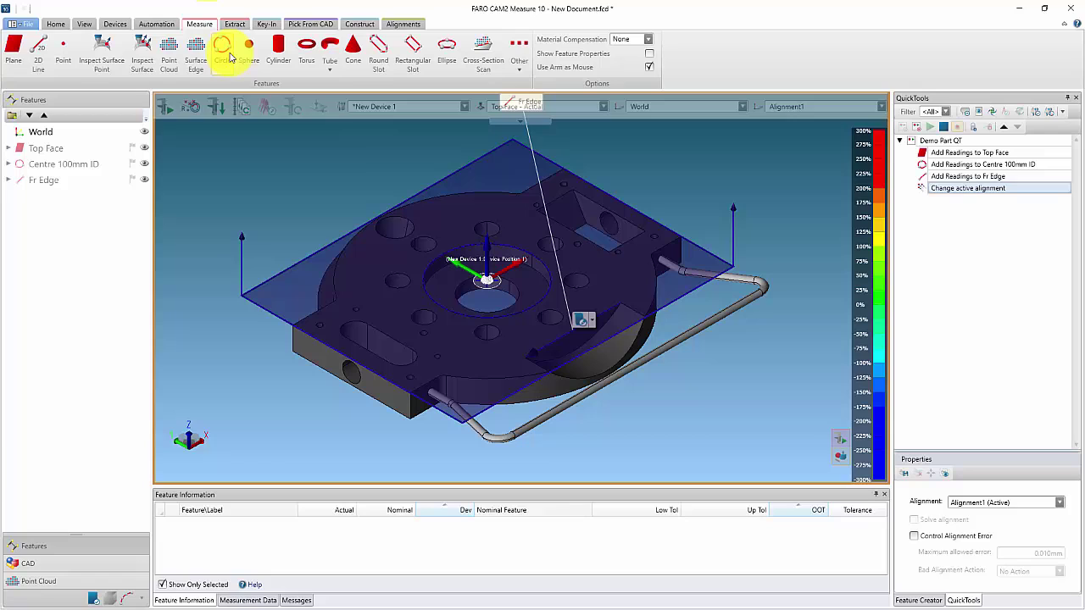
click(224, 56)
click(224, 56)
click(225, 56)
click(225, 56)
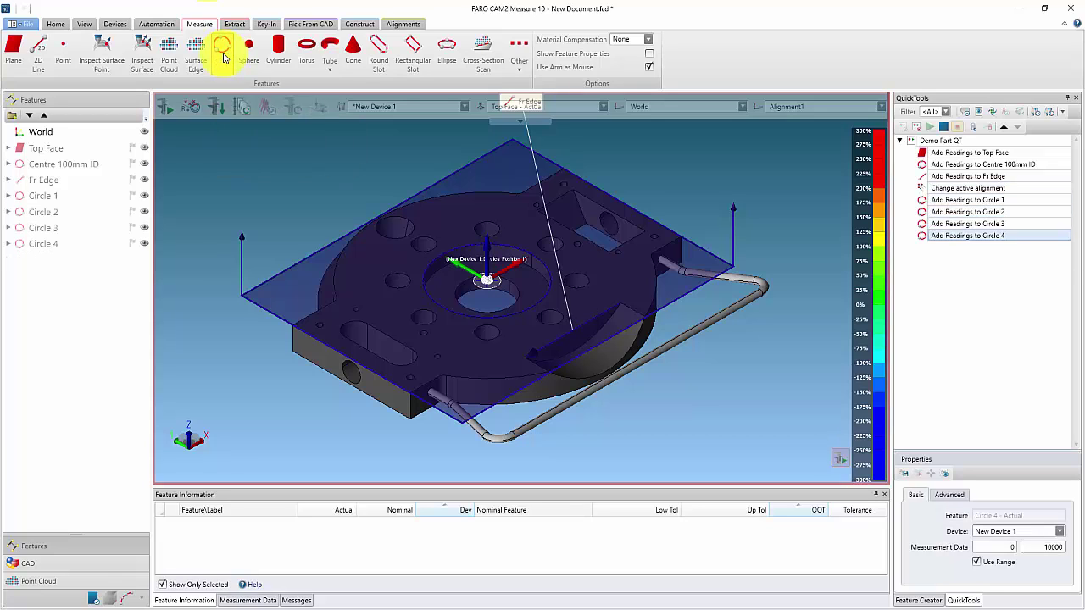
click(224, 56)
click(224, 57)
click(225, 57)
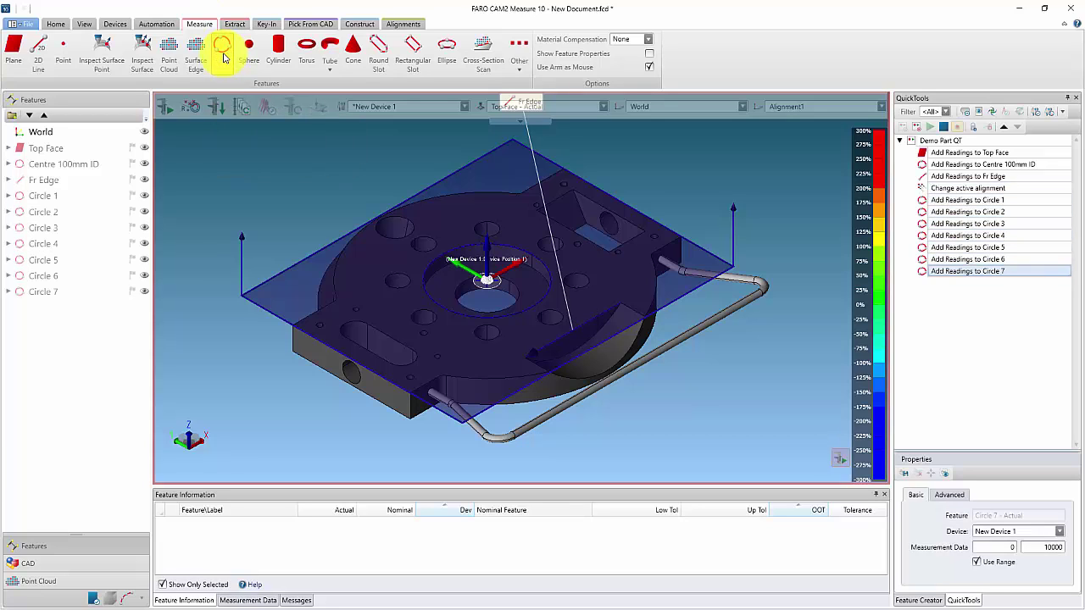
click(225, 57)
Rename Circle 1 through Circle 8 together using the mask Bolt Hole ###
click(25, 195)
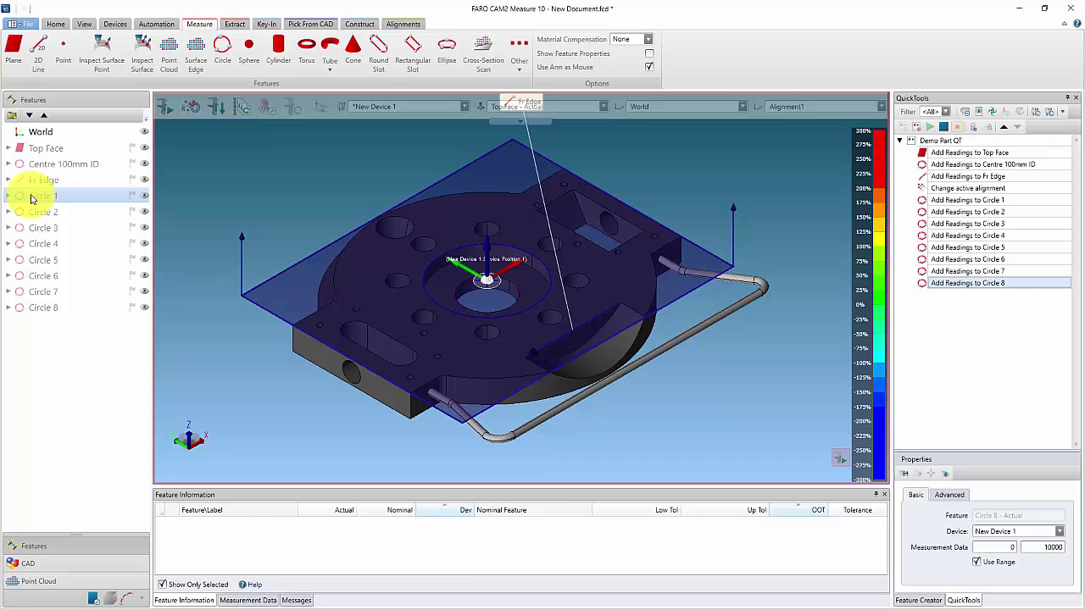
shift+click(53, 306)
right_click(54, 306)
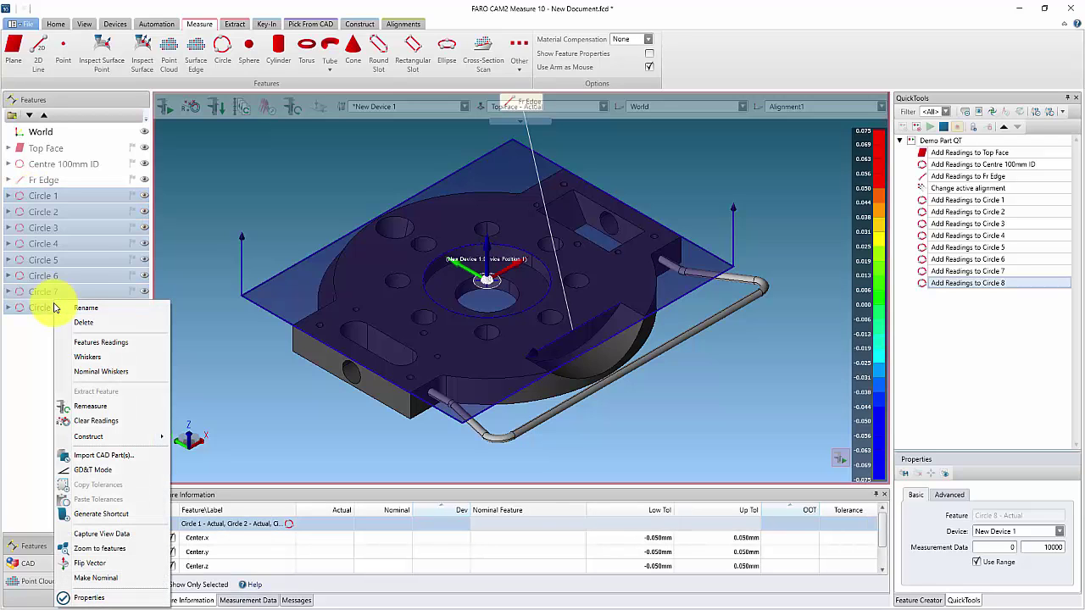
click(99, 312)
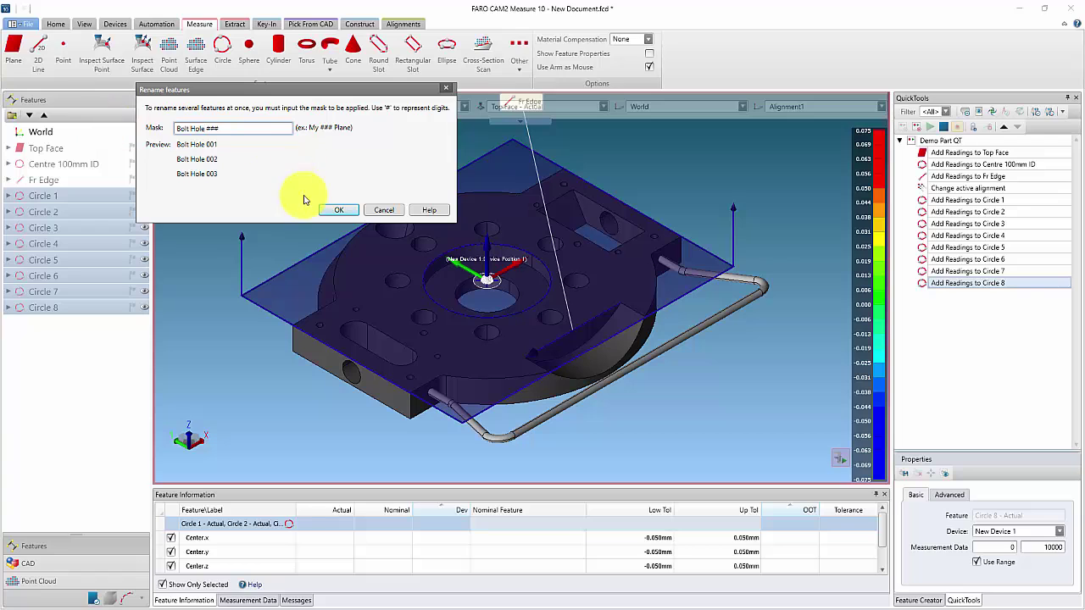
click(338, 209)
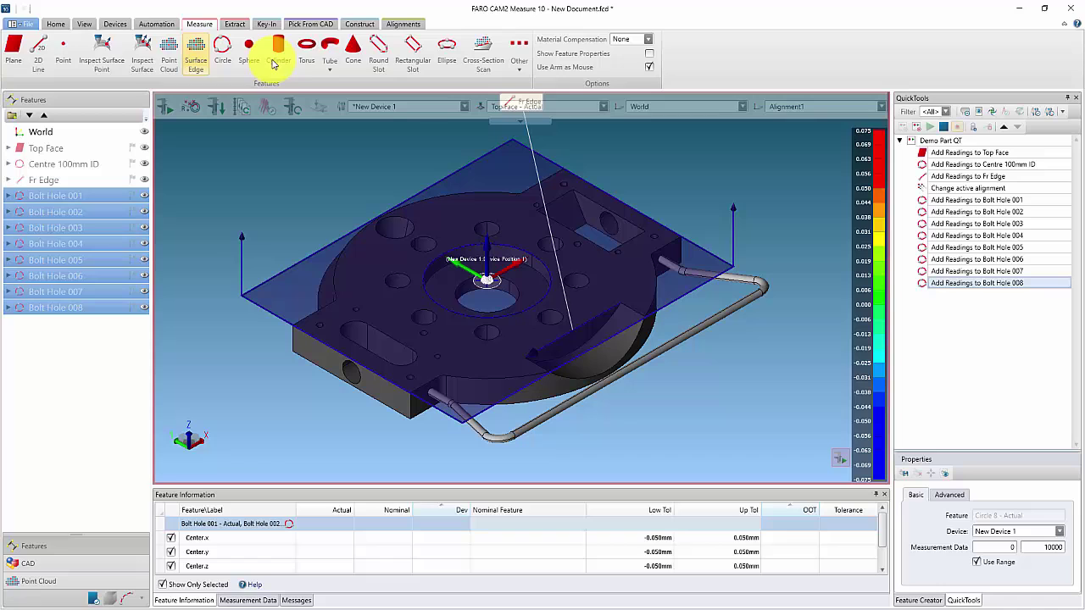
Pick the eight bolt hole circles around the centre bore from the CAD with automatic detection, going clockwise from the hole at Y 70 mm
click(310, 24)
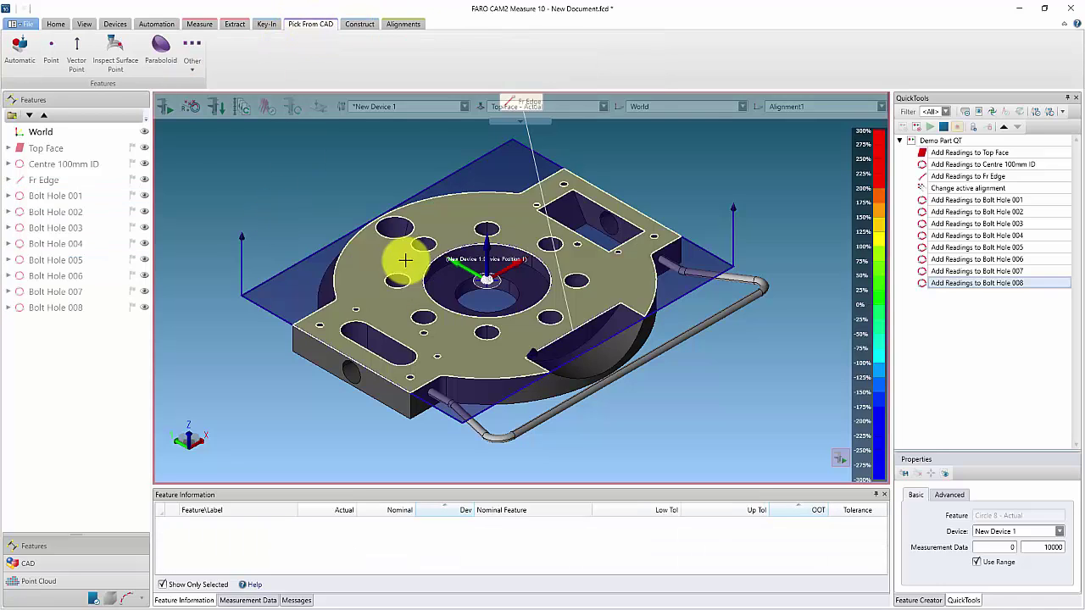
click(20, 50)
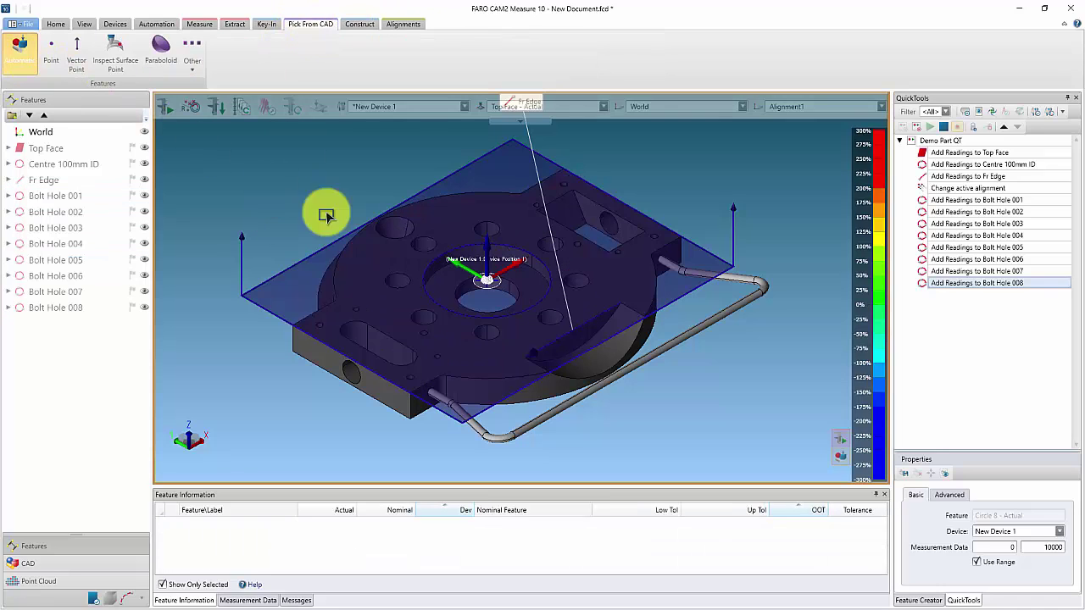
click(427, 248)
click(489, 231)
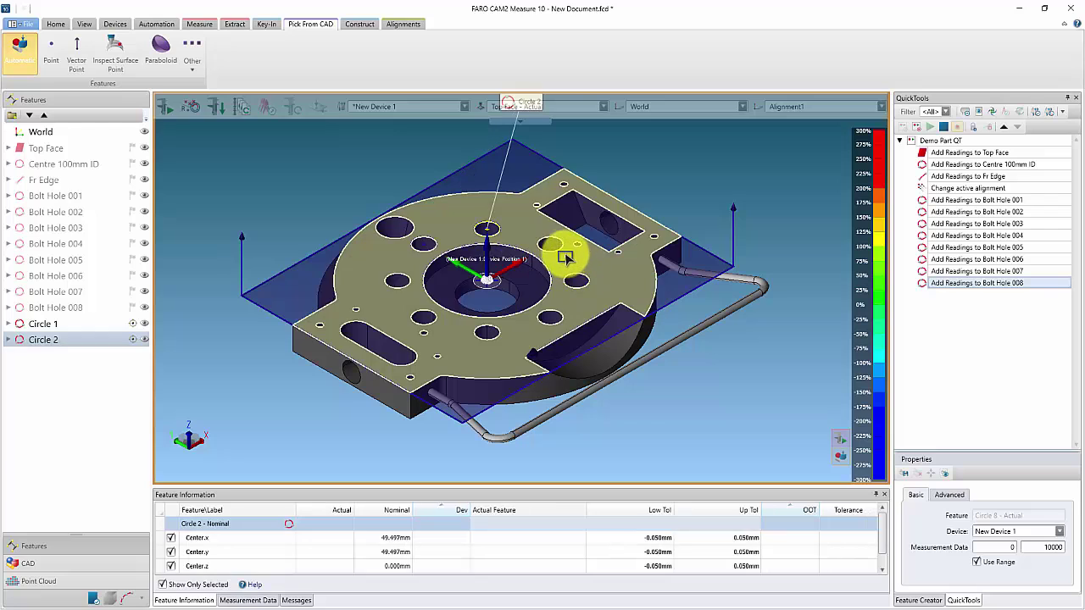
click(560, 249)
click(582, 288)
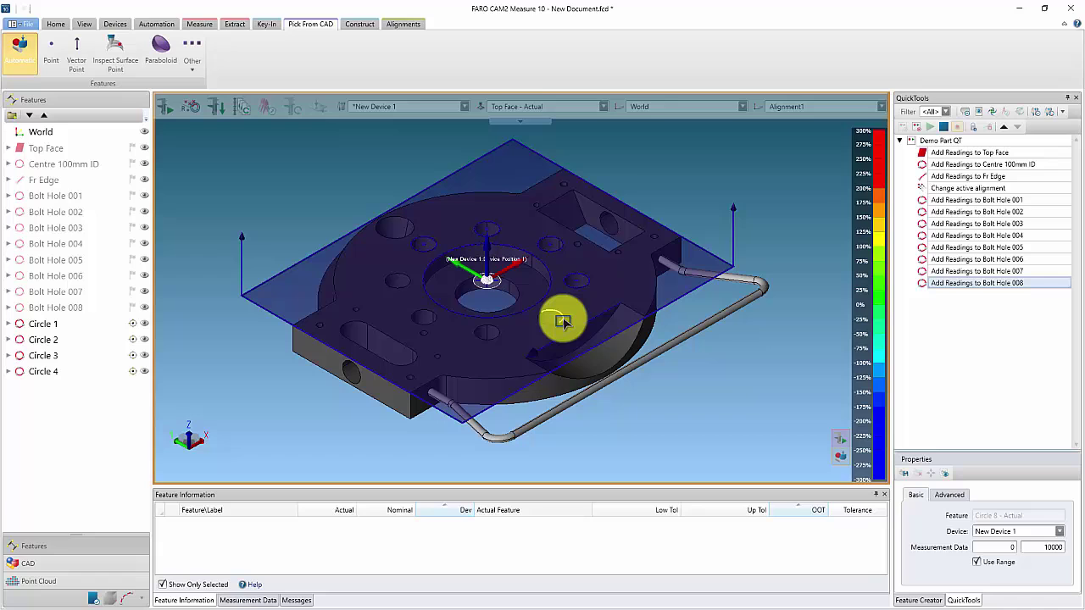
click(563, 319)
click(499, 336)
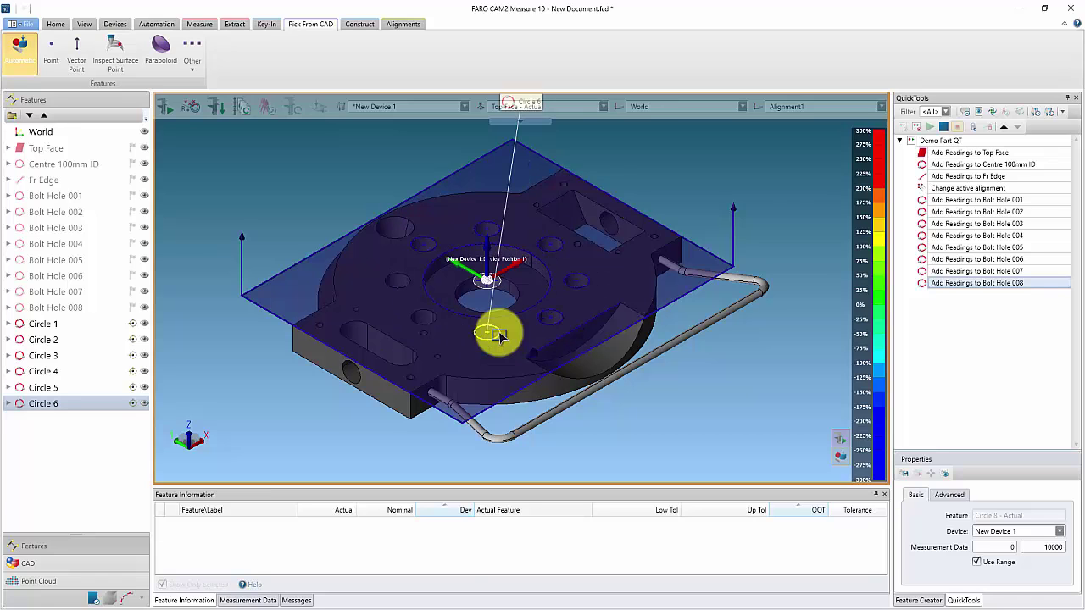
click(436, 321)
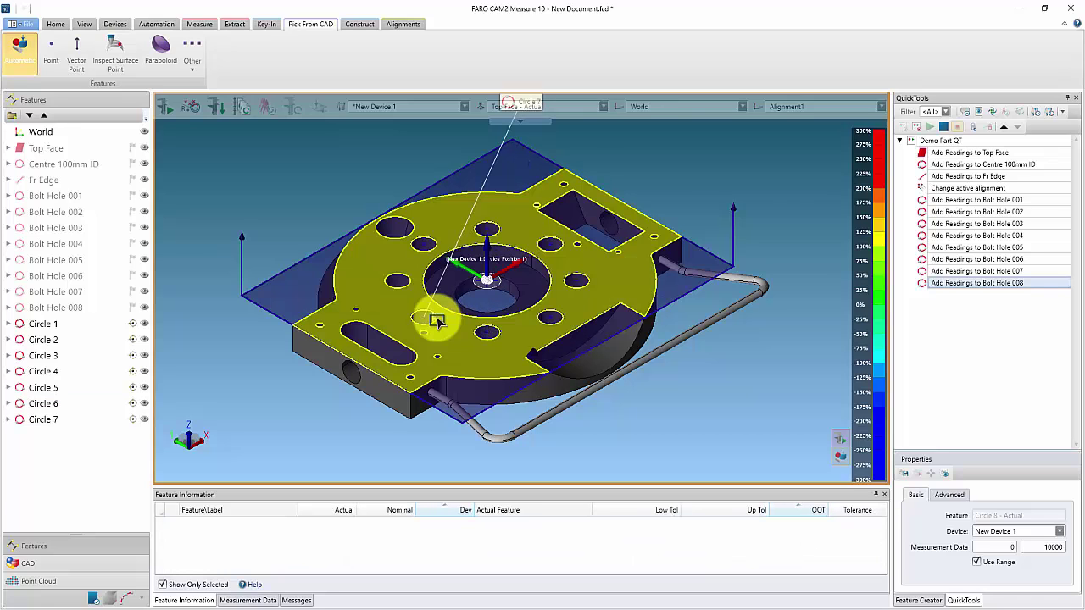
click(408, 285)
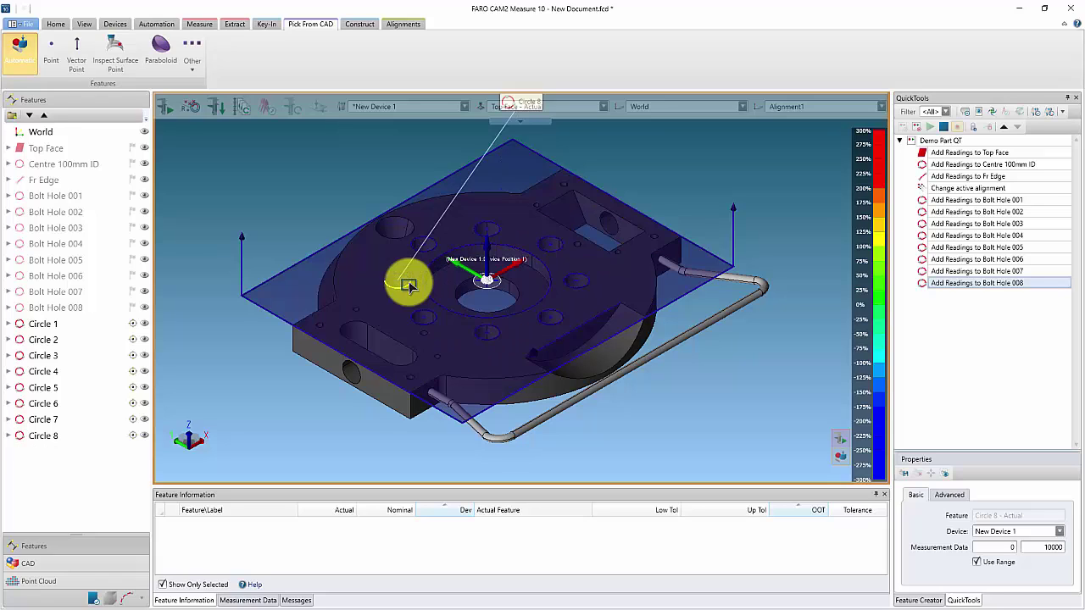
Assign the picked nominals Circle 1 to Circle 8 in order to Bolt Hole 001 to Bolt Hole 008
click(69, 328)
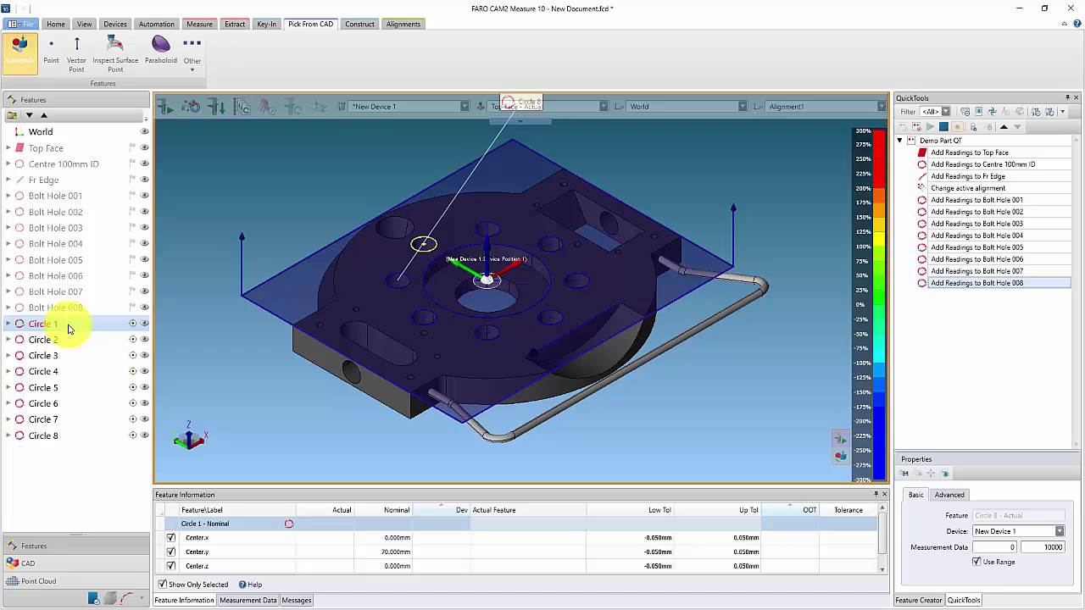
drag(69, 329, 73, 227)
click(79, 326)
drag(80, 330, 90, 245)
click(73, 329)
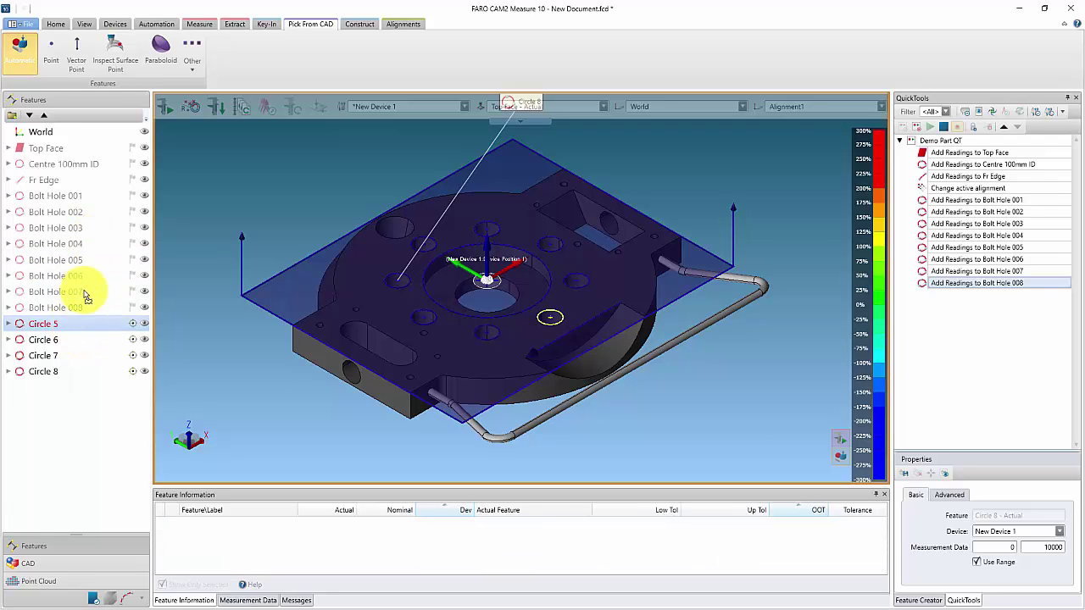
drag(85, 295, 85, 259)
drag(77, 324, 81, 276)
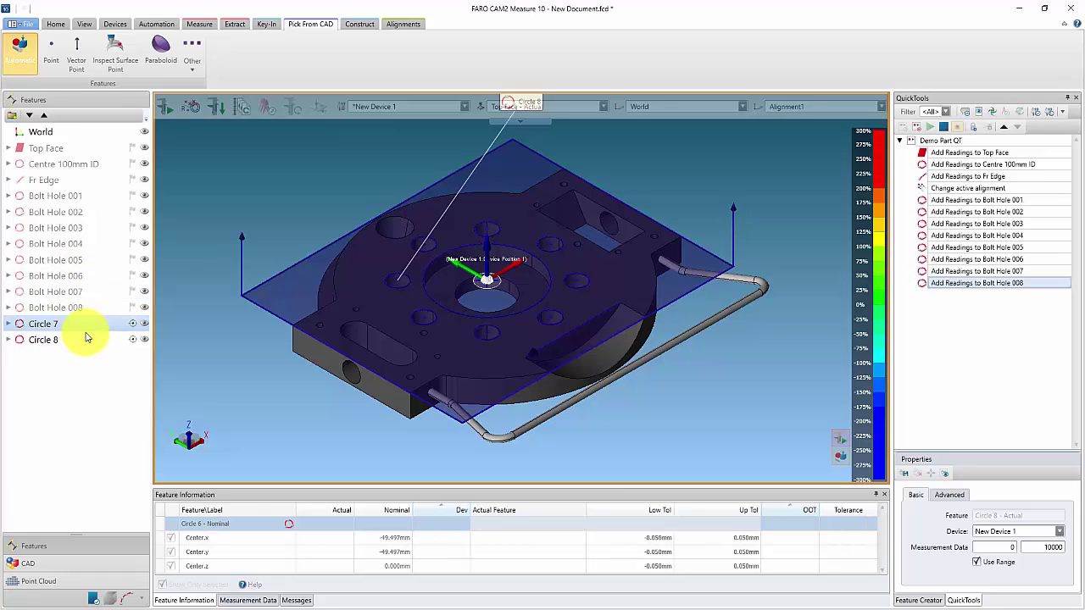
click(85, 325)
mouse_move(85, 322)
mouse_down()
mouse_move(85, 292)
mouse_move(80, 309)
mouse_up()
click(84, 324)
Set the lower tolerance to -0.15 mm and the upper tolerance to 0.15 mm for all eight bolt holes together
click(63, 199)
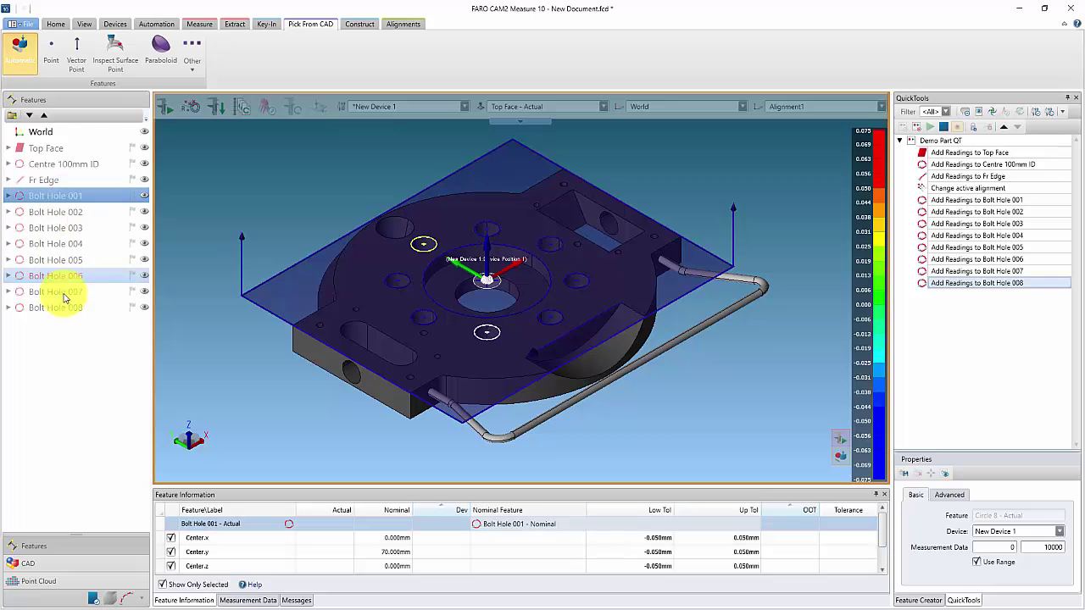
shift+click(61, 307)
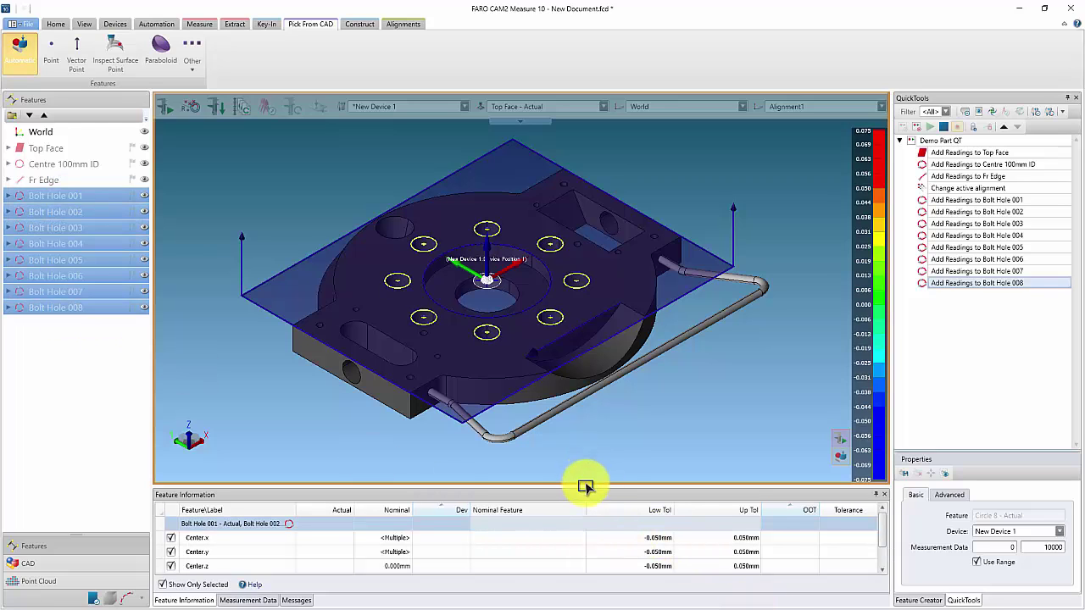
drag(586, 484, 585, 439)
click(628, 479)
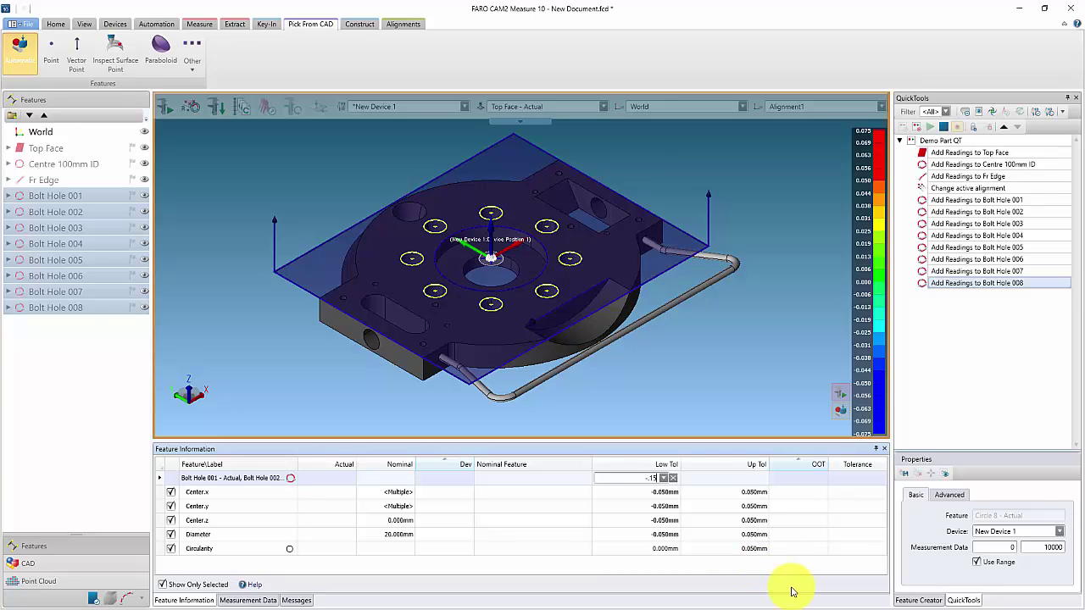
key(Return)
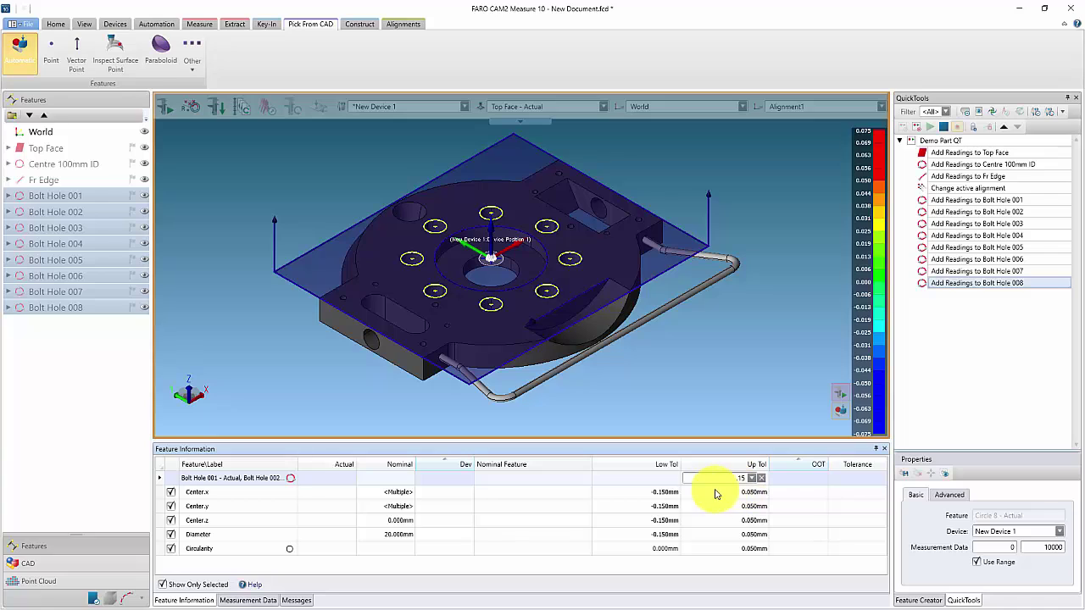
key(Return)
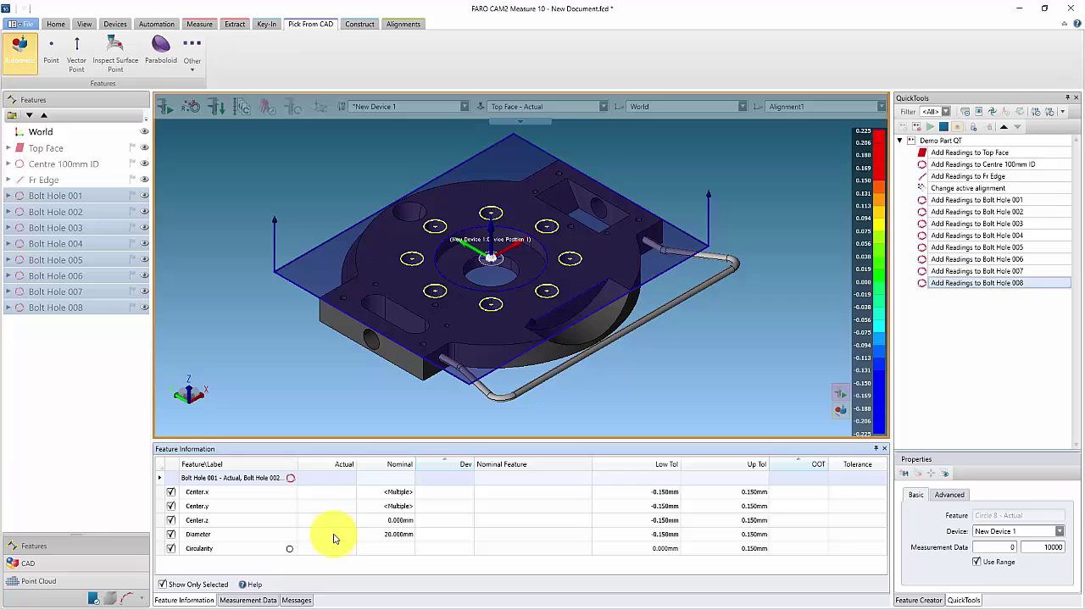
Set the diameter tolerance of the selected bolt holes to -0.1 mm lower and 0.1 mm upper
click(660, 534)
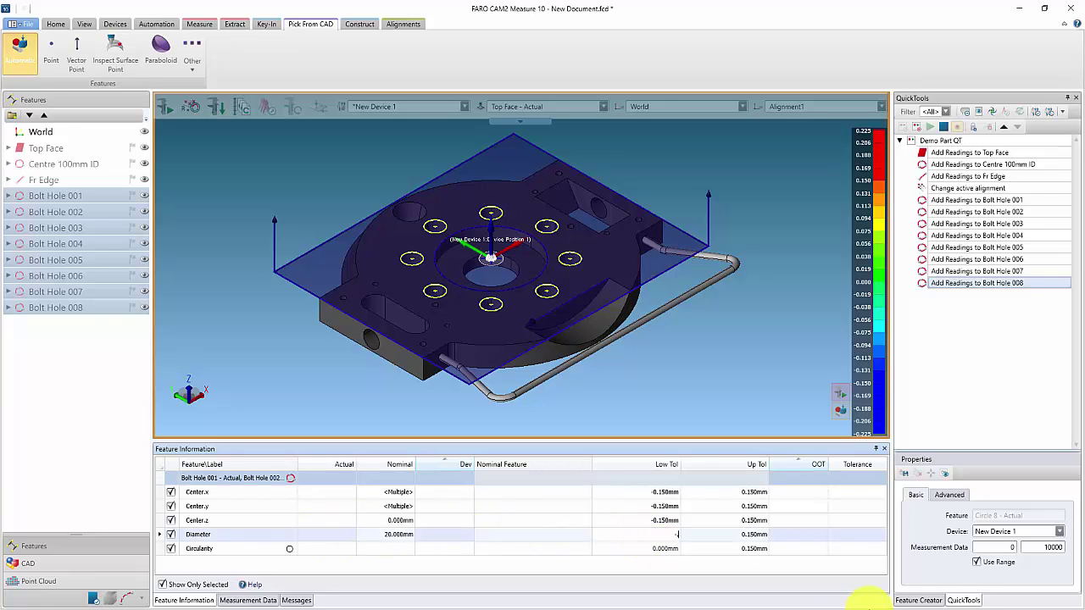
key(Return)
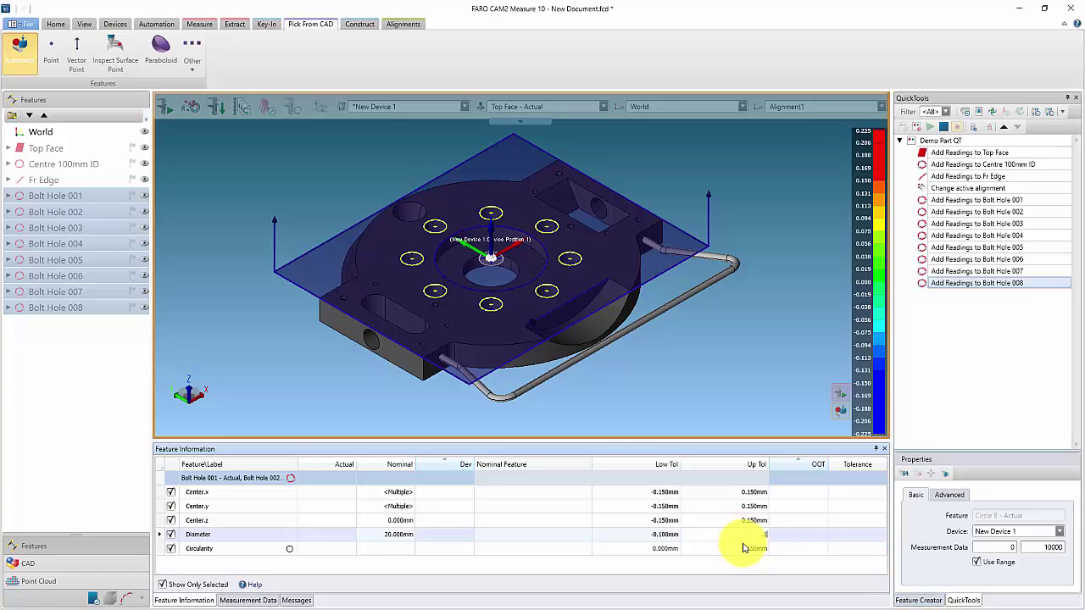
key(Return)
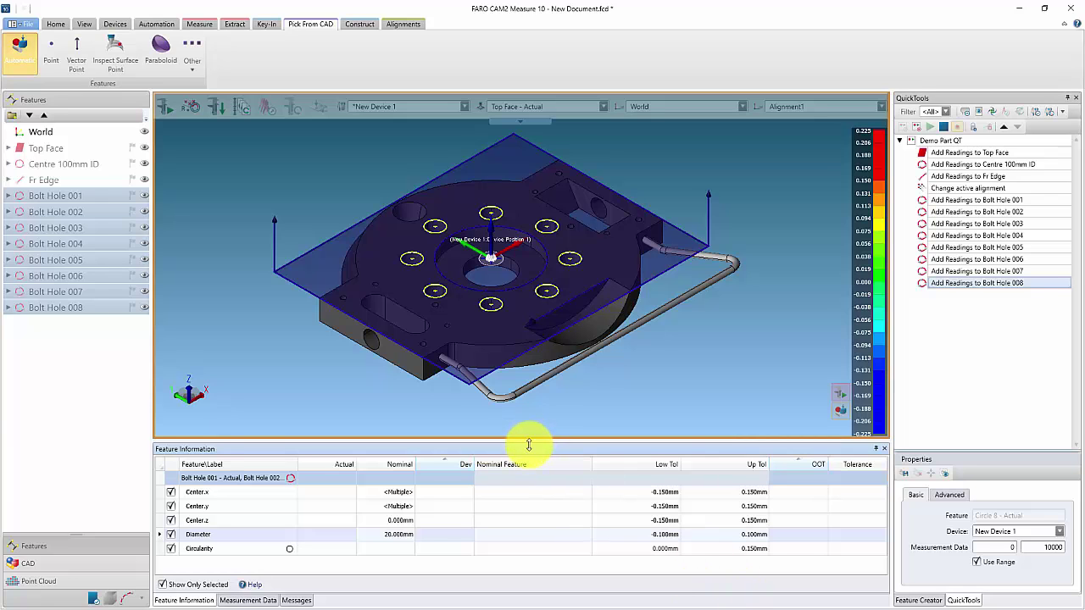
Construct a circle through the centres of the eight selected bolt holes
drag(528, 445, 526, 520)
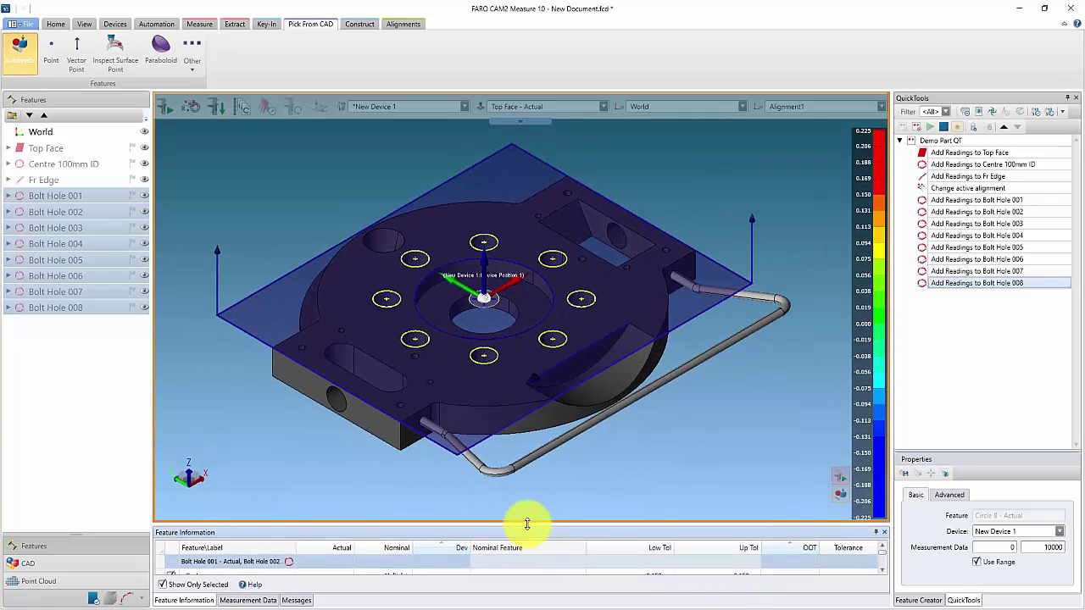
click(180, 176)
click(358, 25)
click(77, 68)
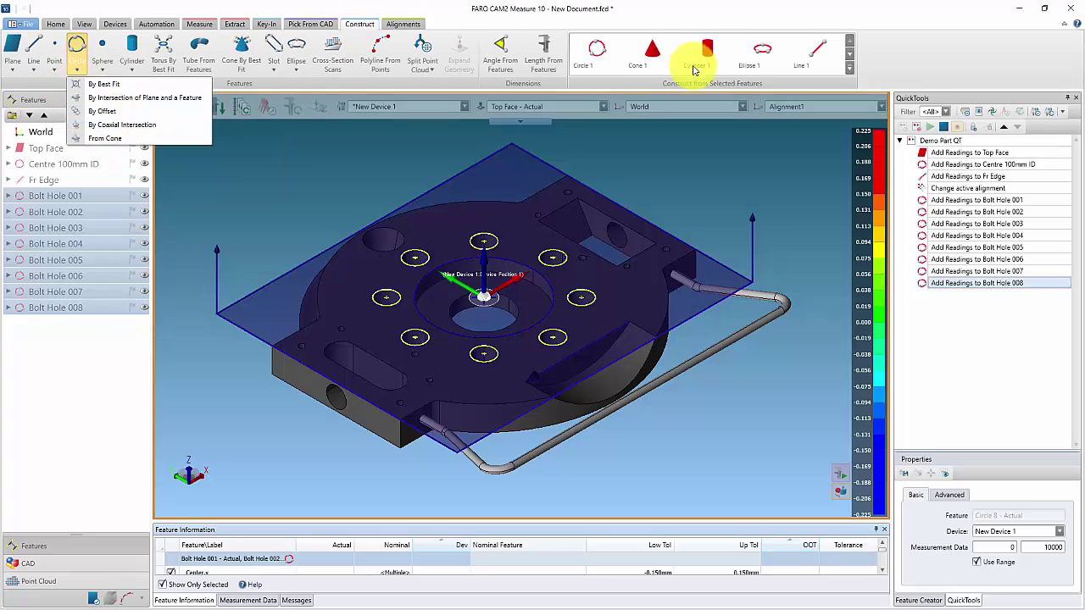
click(599, 52)
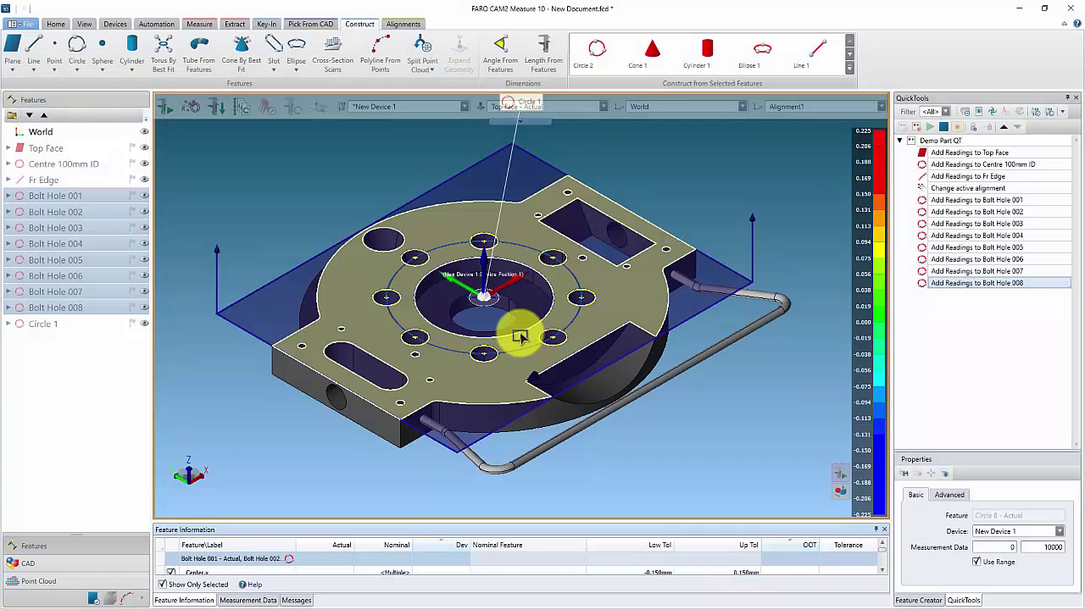
Rename the constructed bolt circle as 140mm PCD
click(68, 326)
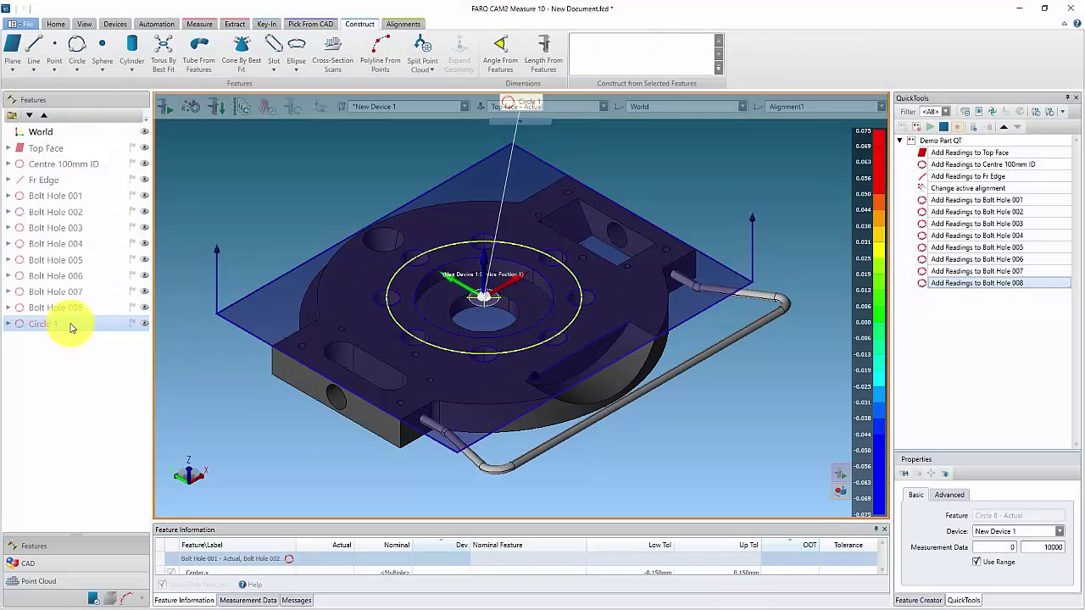
right_click(69, 324)
click(127, 23)
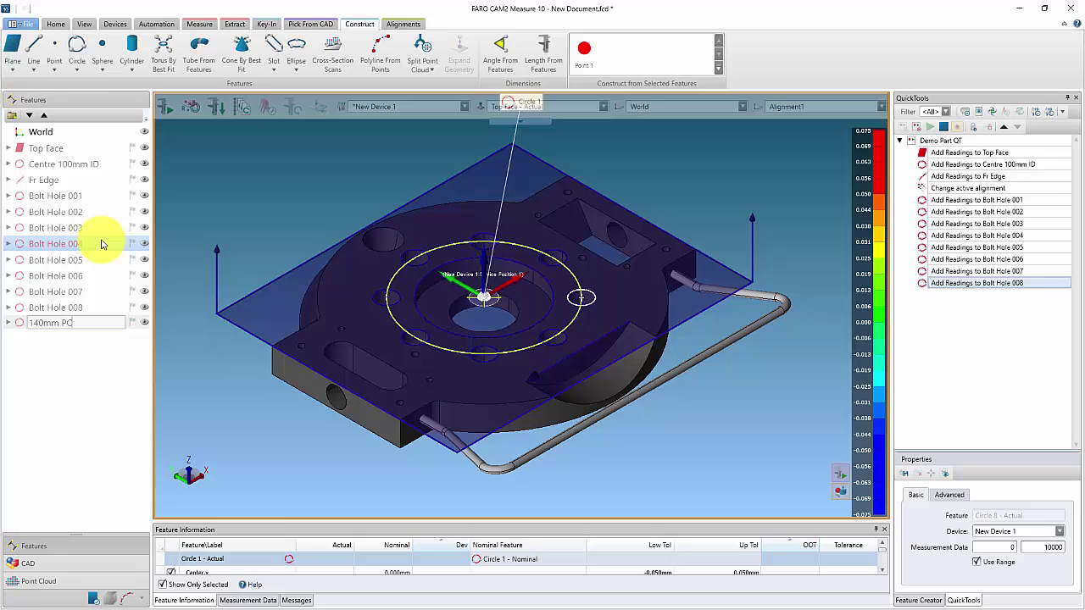
click(25, 319)
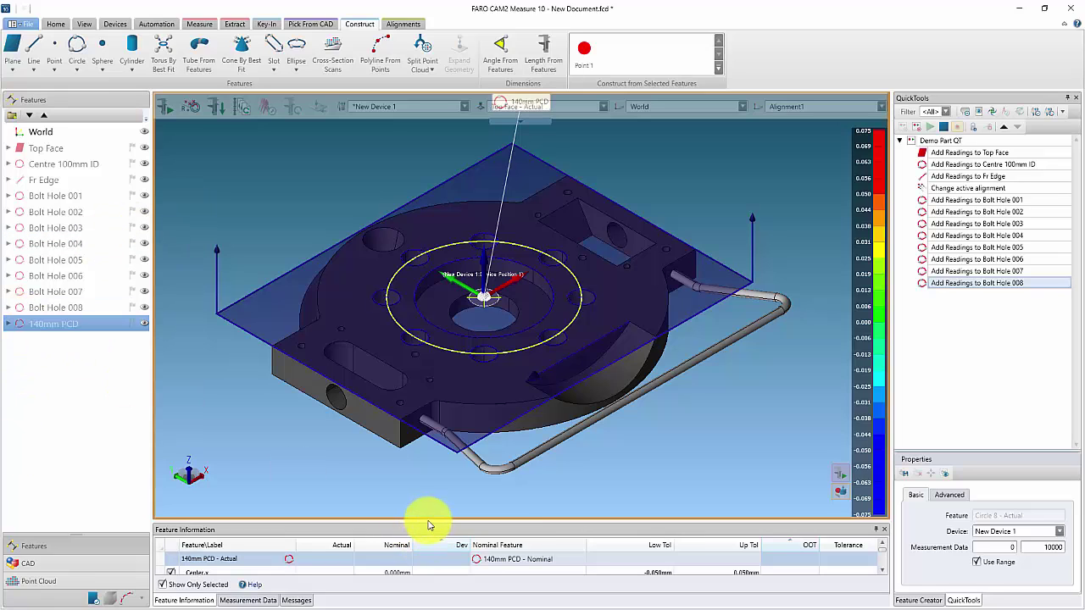
Set the lower tolerance to -0.15 mm and the upper tolerance to 0.15 mm for all 140mm PCD dimensions
drag(431, 507, 437, 414)
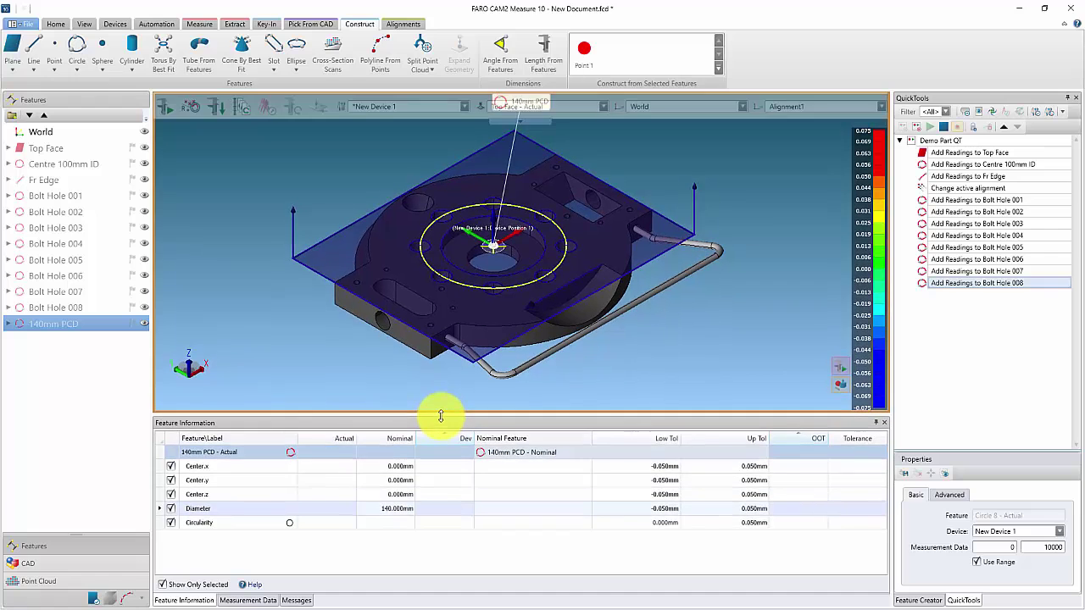
click(661, 453)
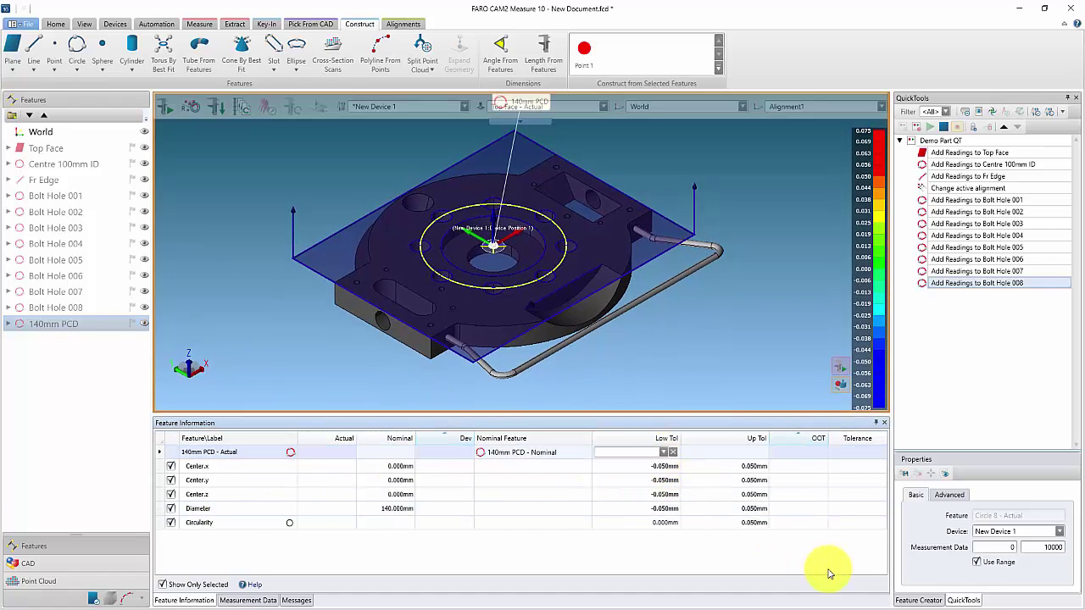
text(-.15)
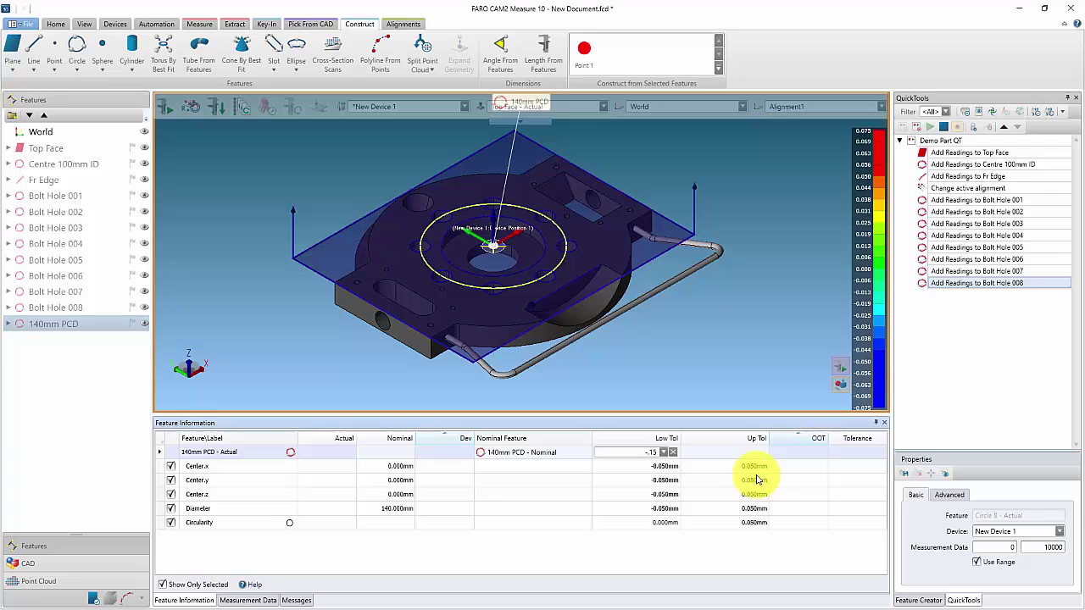
click(738, 455)
click(733, 452)
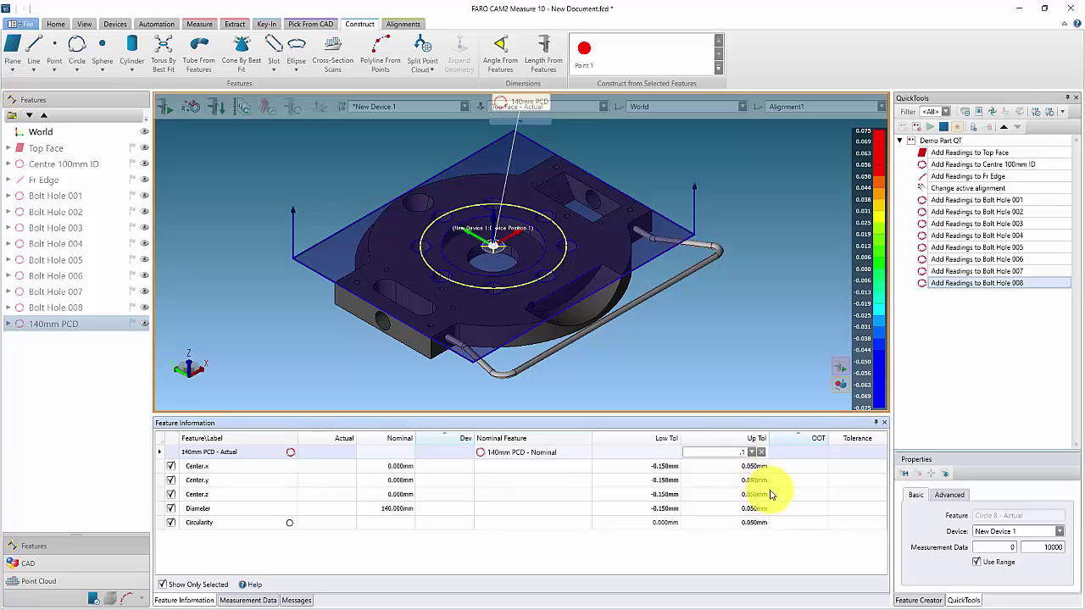
text(.15)
key(Return)
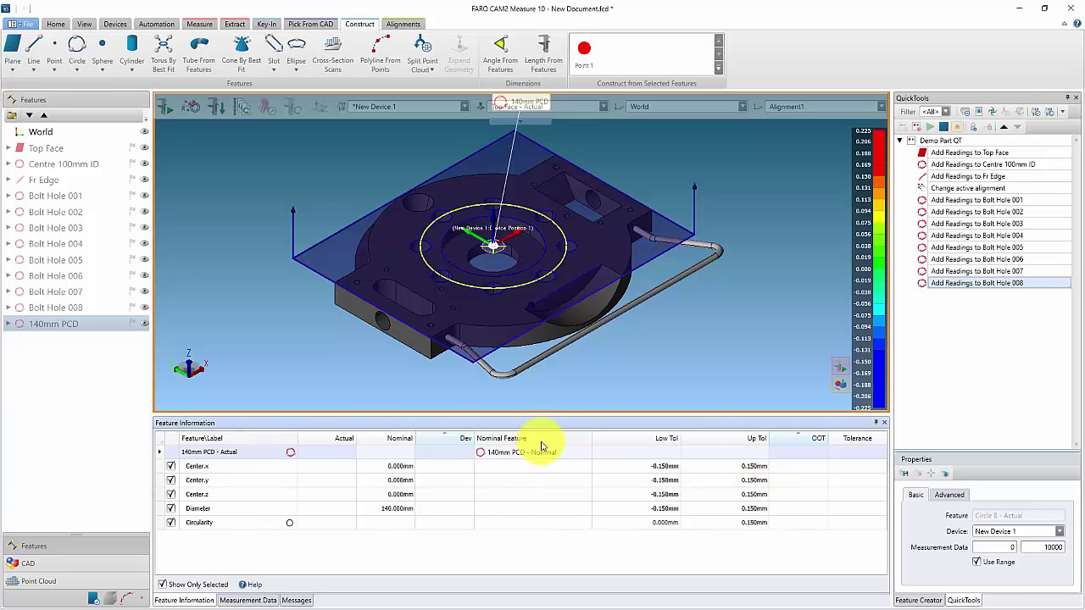
drag(541, 415, 552, 464)
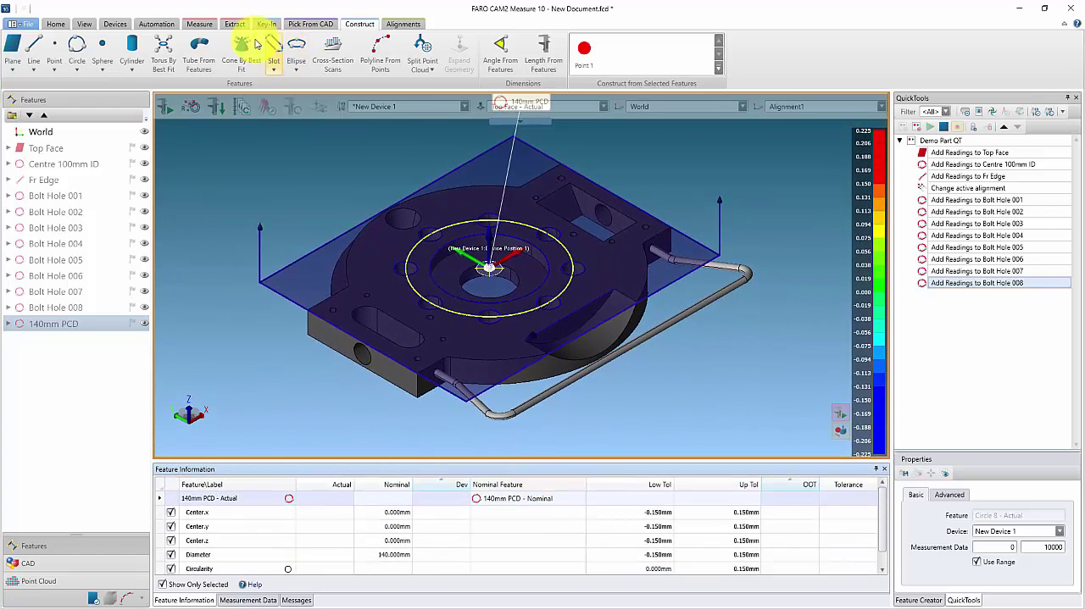
Add a round slot measurement to the Demo Part QT program and select the new slot feature
click(199, 23)
click(378, 49)
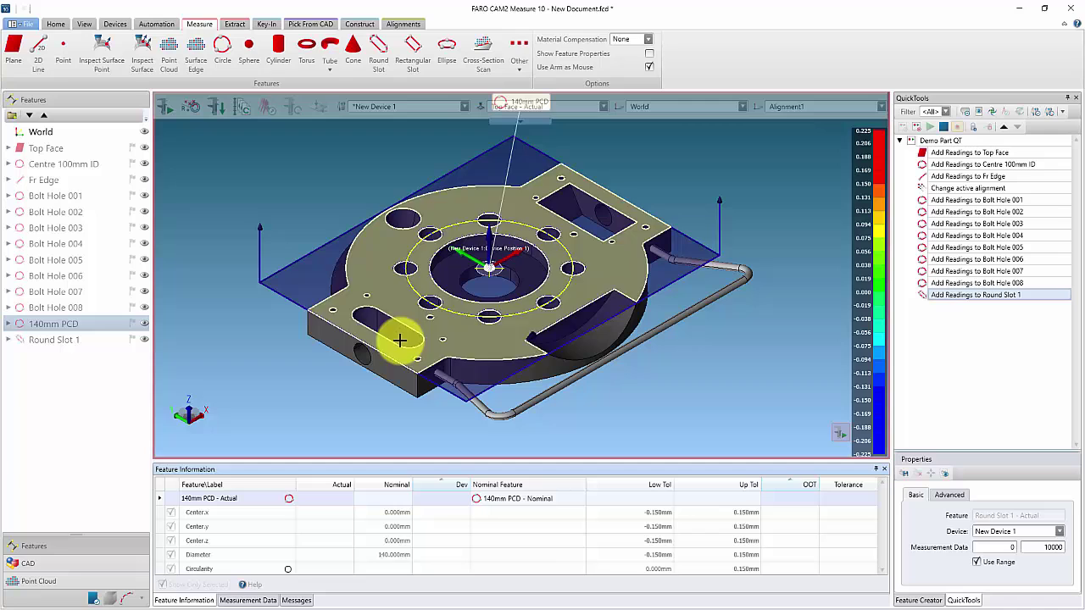
click(49, 339)
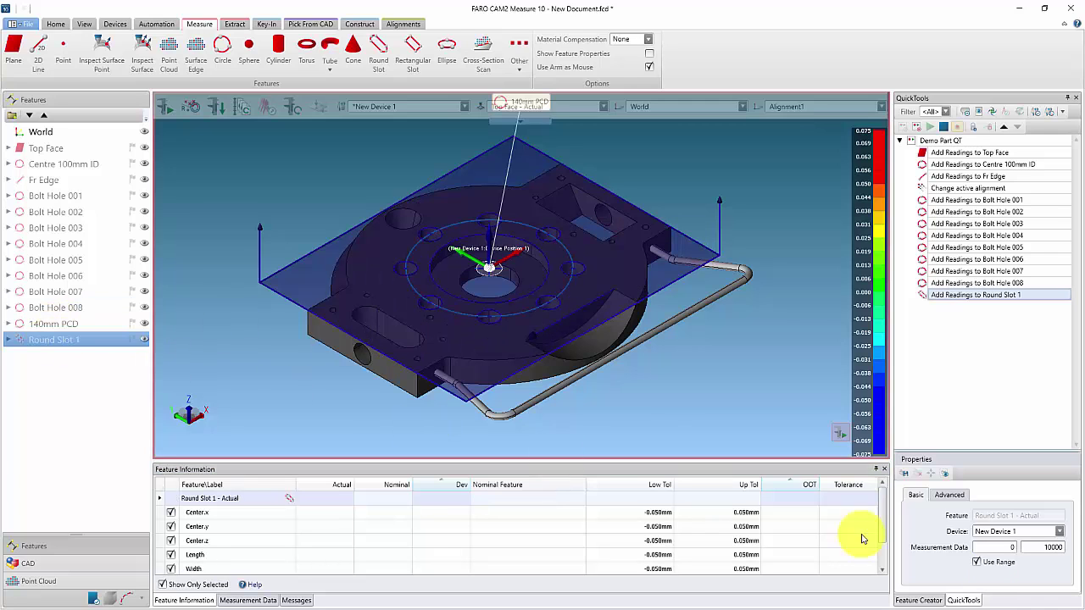
Select Bolt Hole 001 to Bolt Hole 008, and replace the Round Slot 1 reading range with a fixed count of 5
click(63, 307)
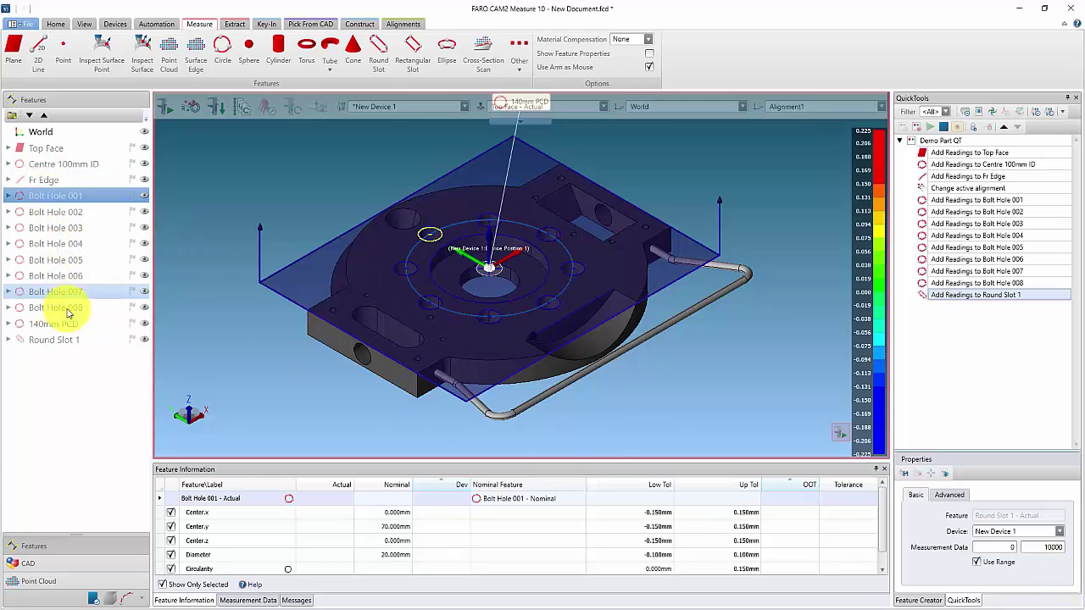
drag(43, 195, 80, 308)
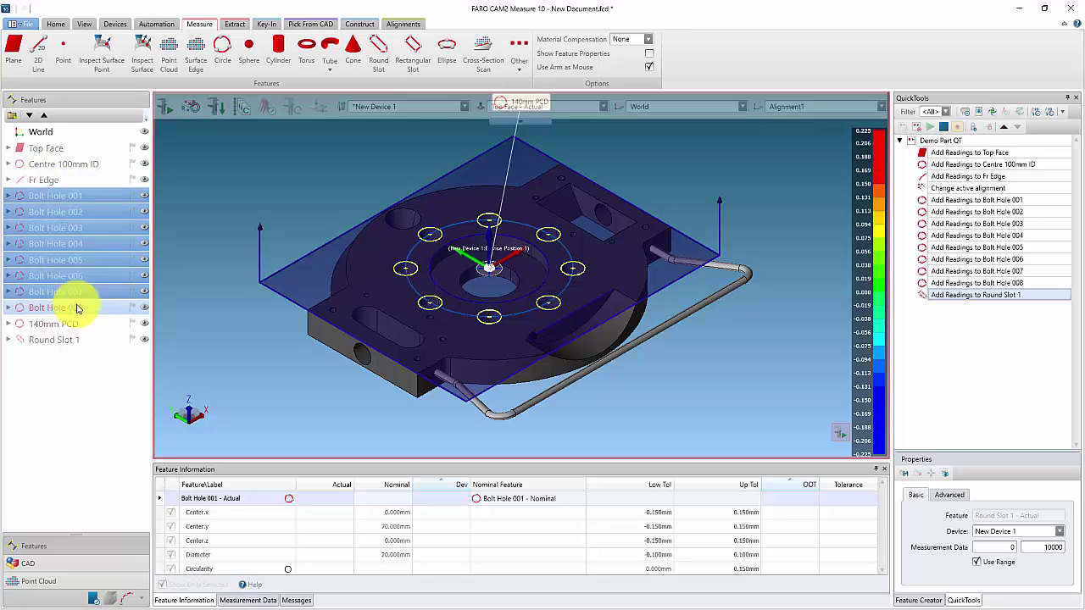
click(977, 563)
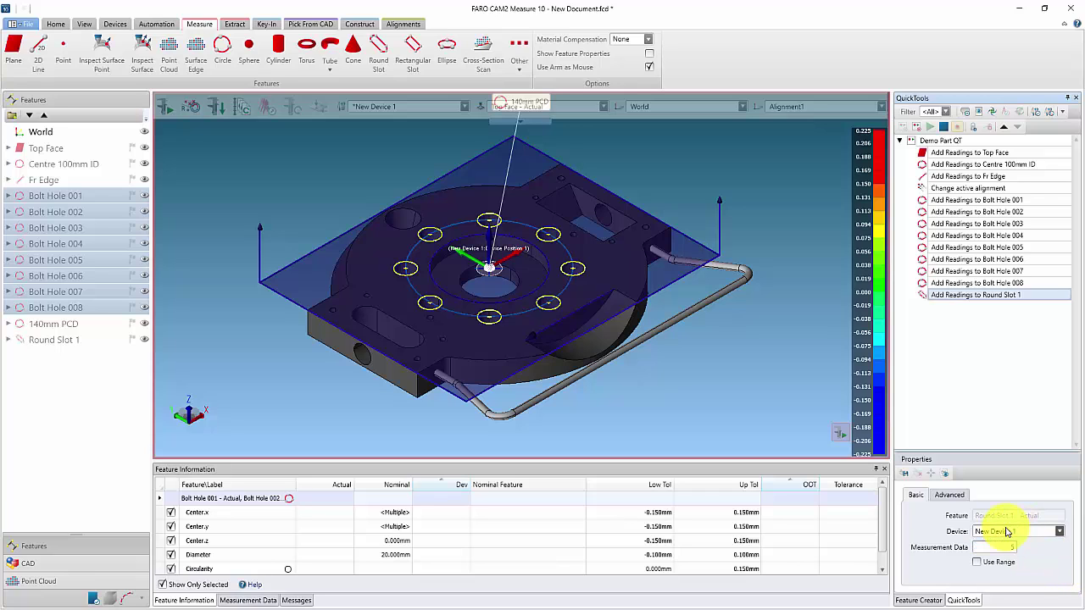
Add the comment "Take 5 Points in hole" to all eight bolt holes through their shared properties
click(72, 196)
right_click(71, 196)
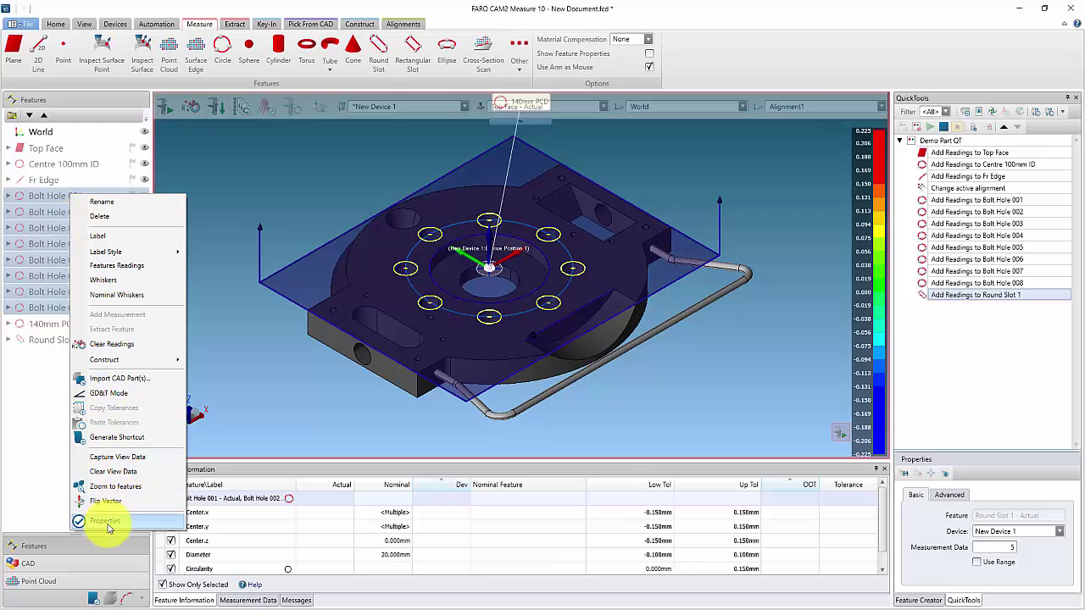
key(Return)
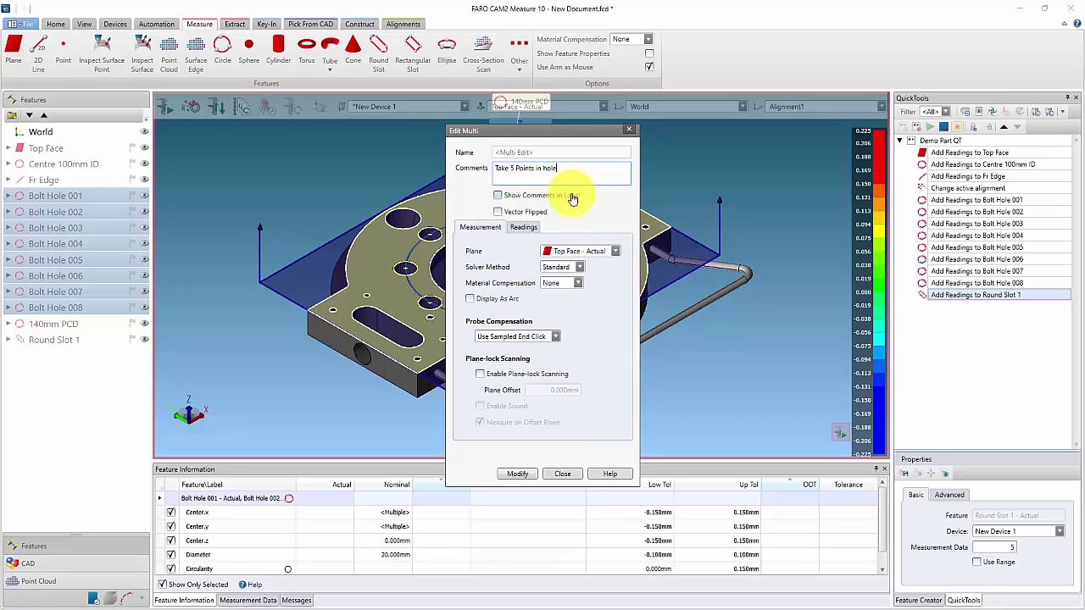
drag(576, 169, 473, 161)
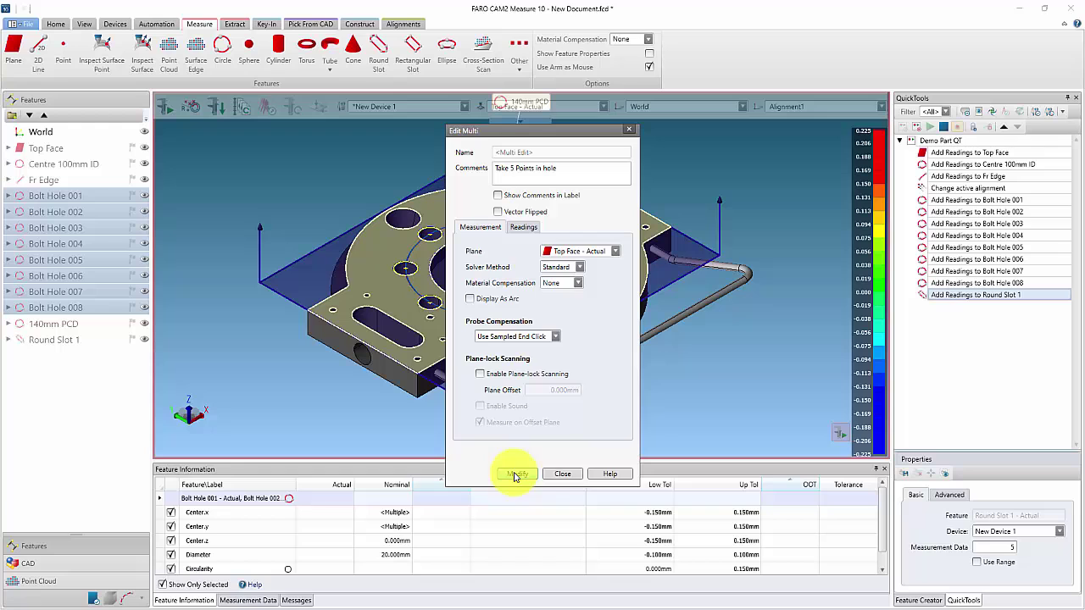
click(562, 474)
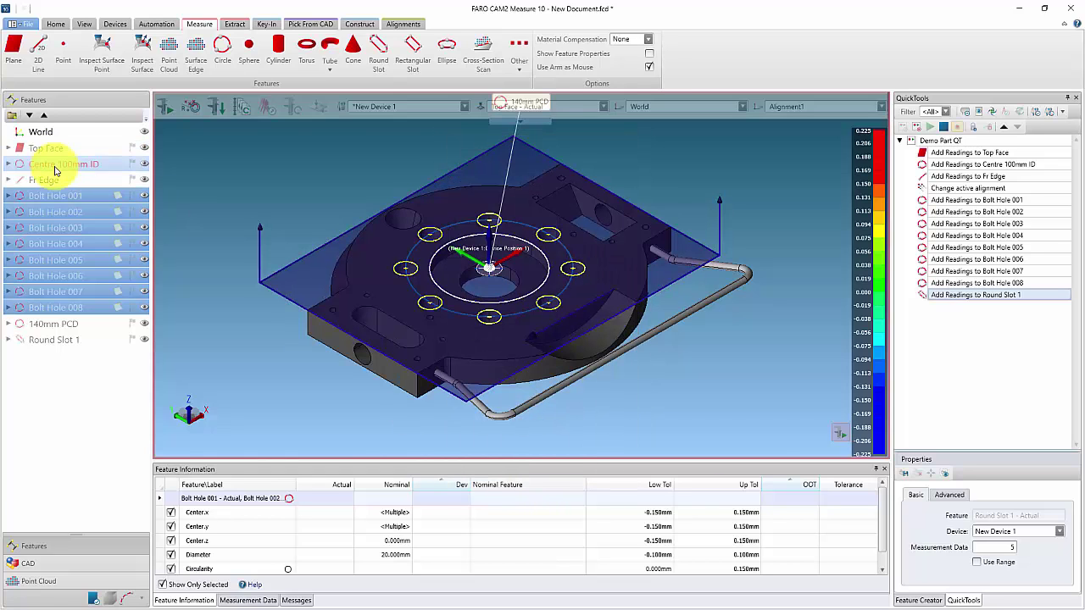
Add the comment "Take 6 Points in Round Slot" to the properties of Round Slot 1
click(49, 179)
click(66, 342)
double_click(67, 341)
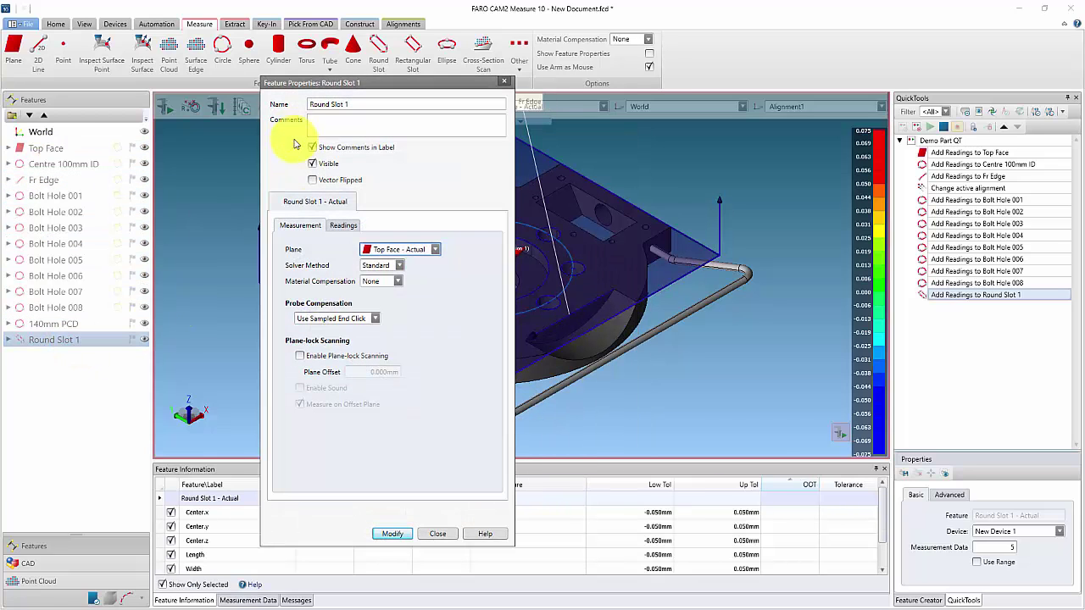
click(341, 128)
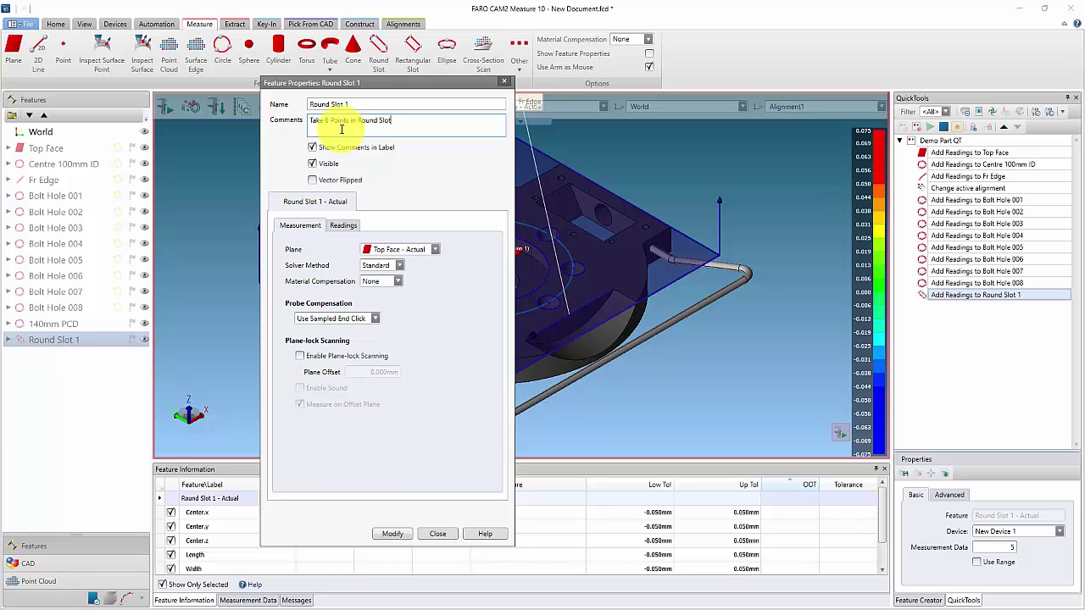
click(399, 533)
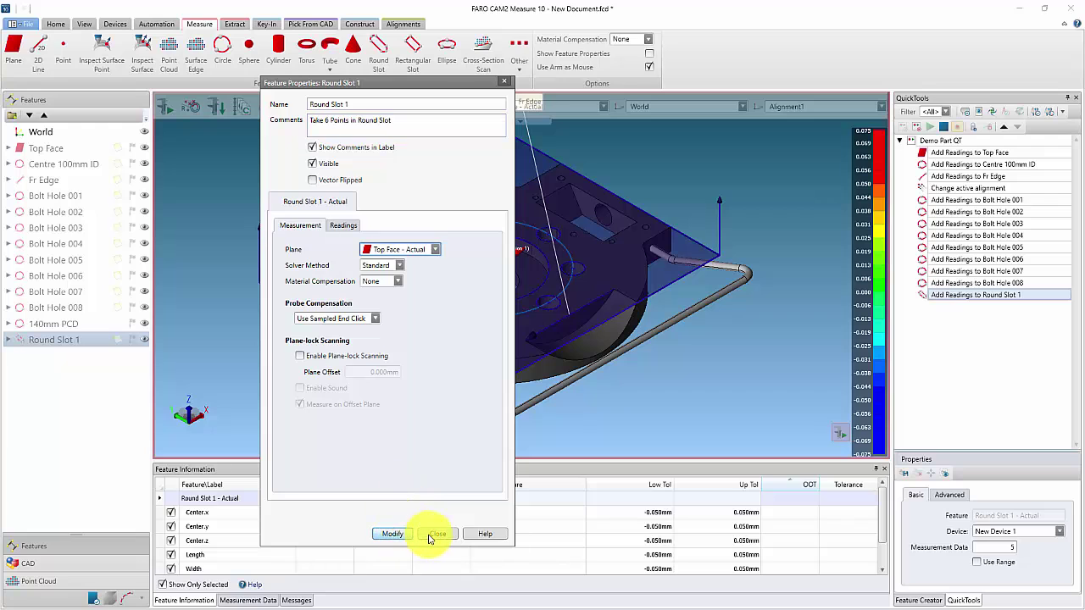
click(432, 535)
Pick the rounded slot from the CAD with automatic detection and assign it as the nominal of Round Slot 1
click(311, 23)
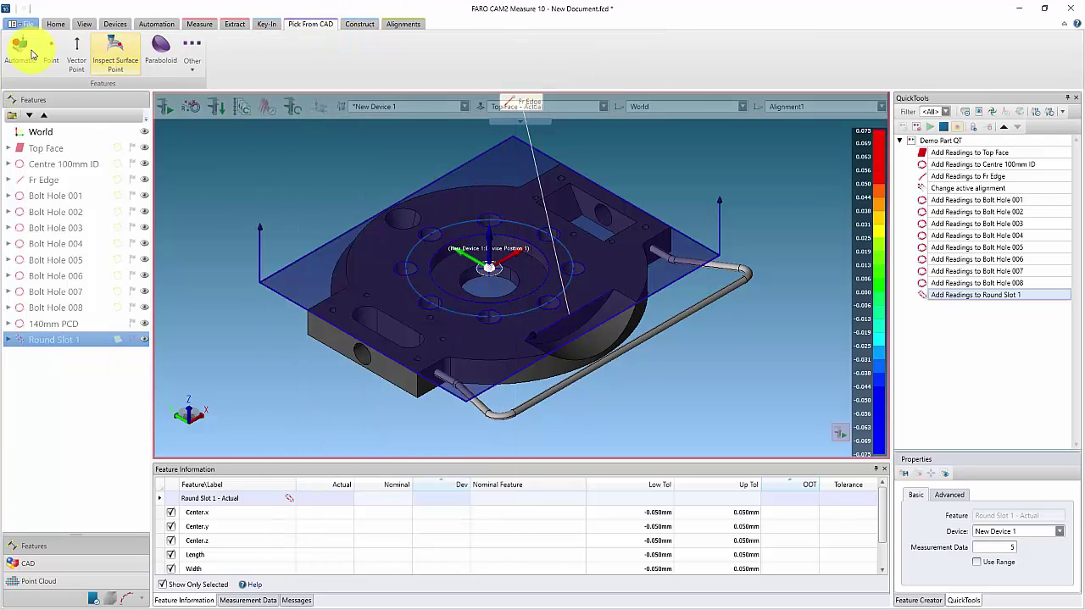
click(20, 48)
click(416, 347)
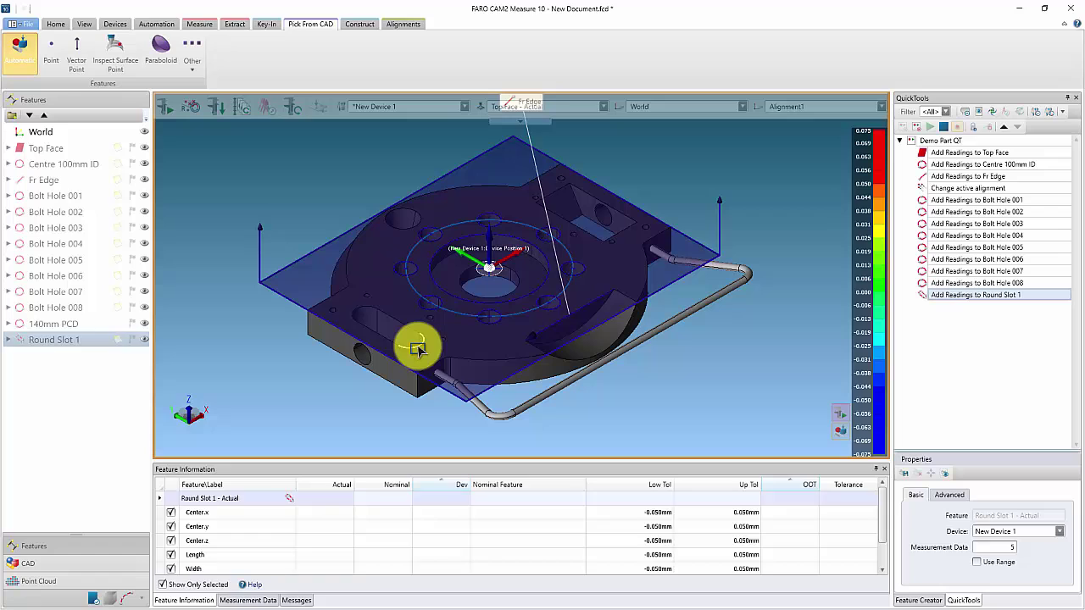
click(460, 394)
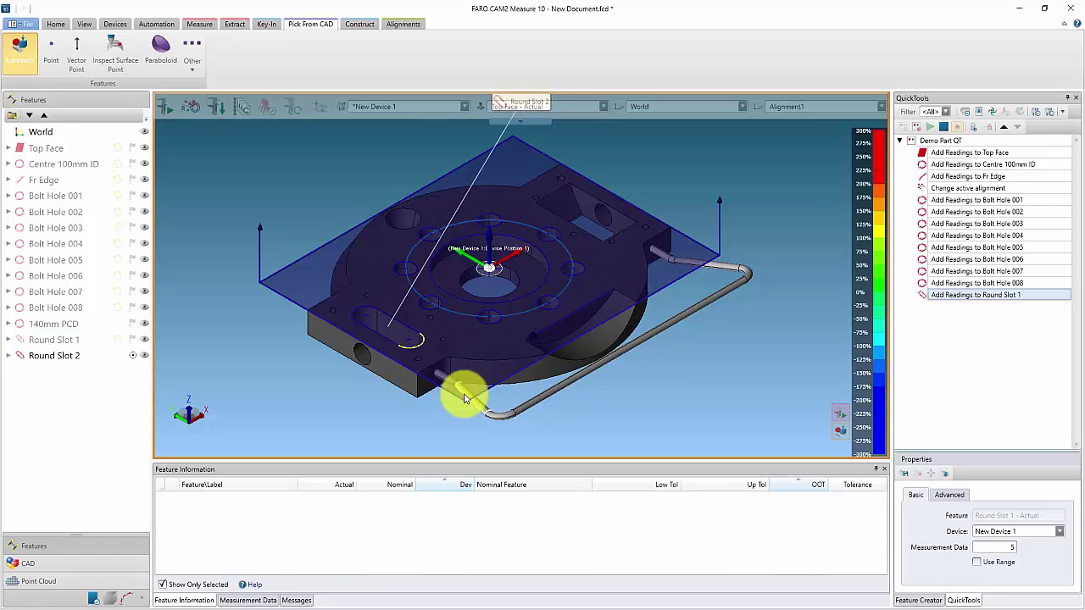
click(76, 356)
drag(75, 348, 83, 344)
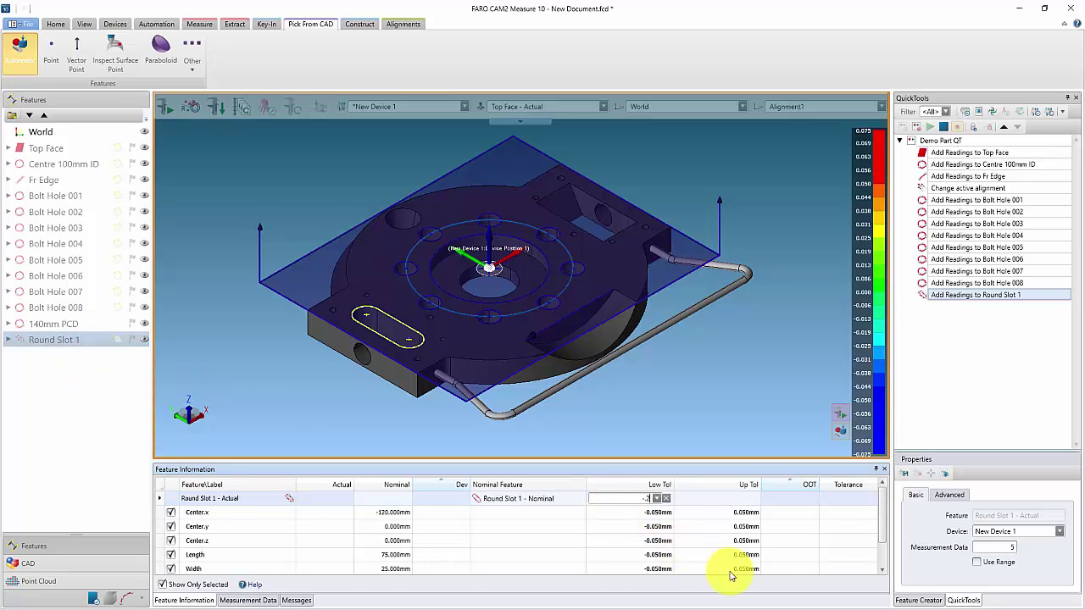
Set Round Slot 1's tolerances to -0.25 mm lower and 0.25 mm upper, and its required readings to 6
click(707, 498)
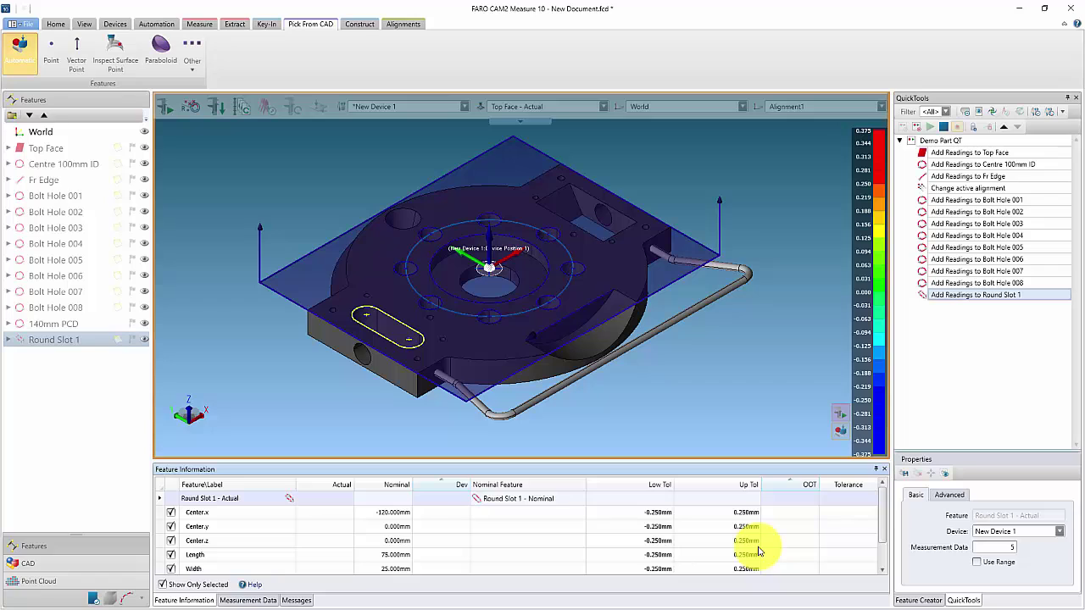
click(956, 295)
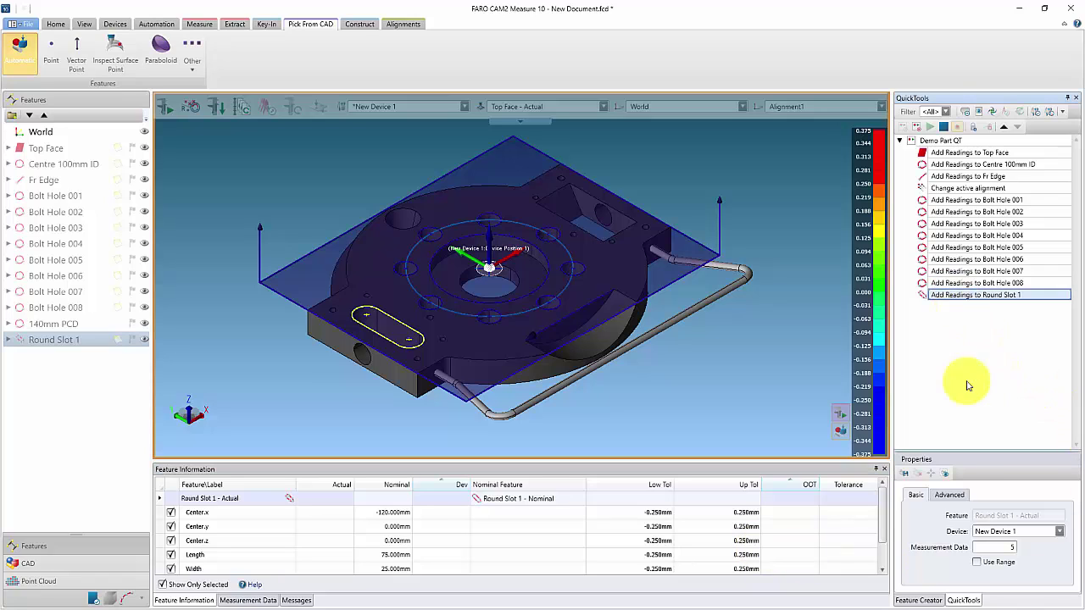
click(999, 547)
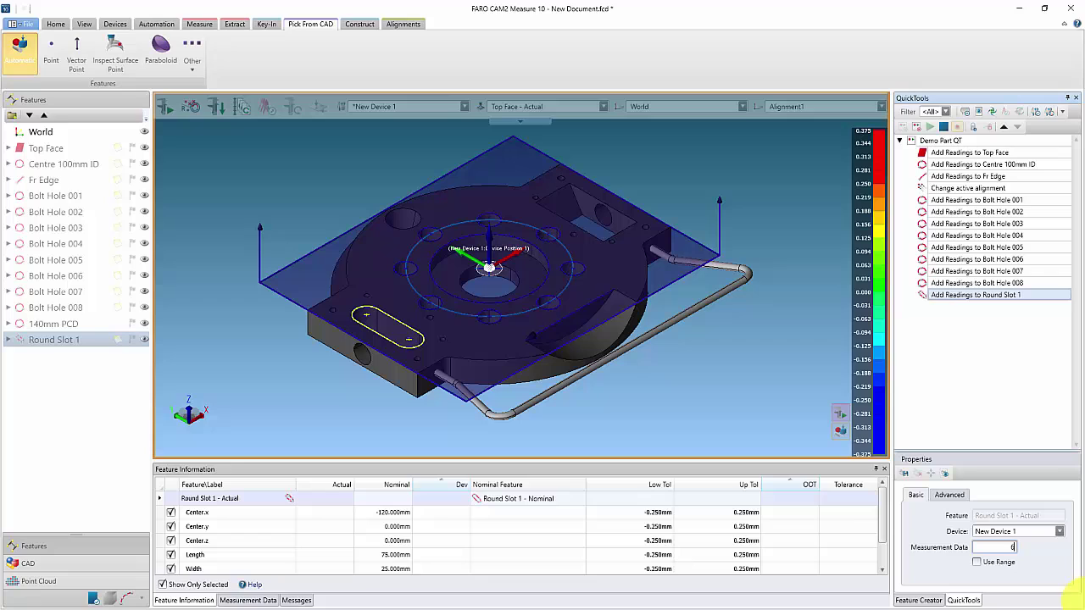
Turn off the reading range for the Bolt Hole 001 to 008 commands together and require exactly 5 readings each
click(966, 284)
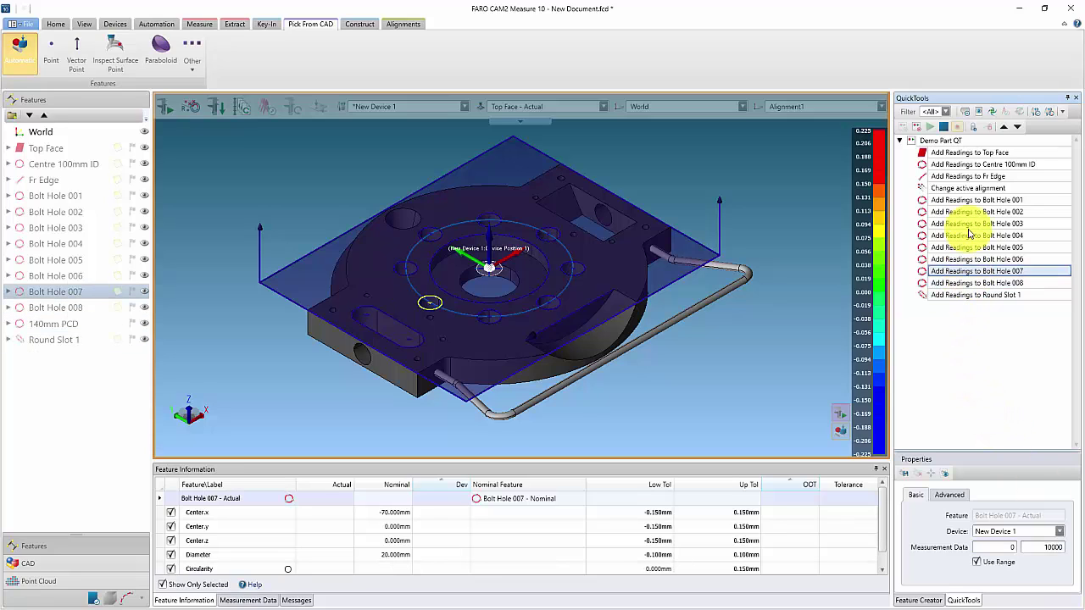
click(966, 200)
shift+click(963, 284)
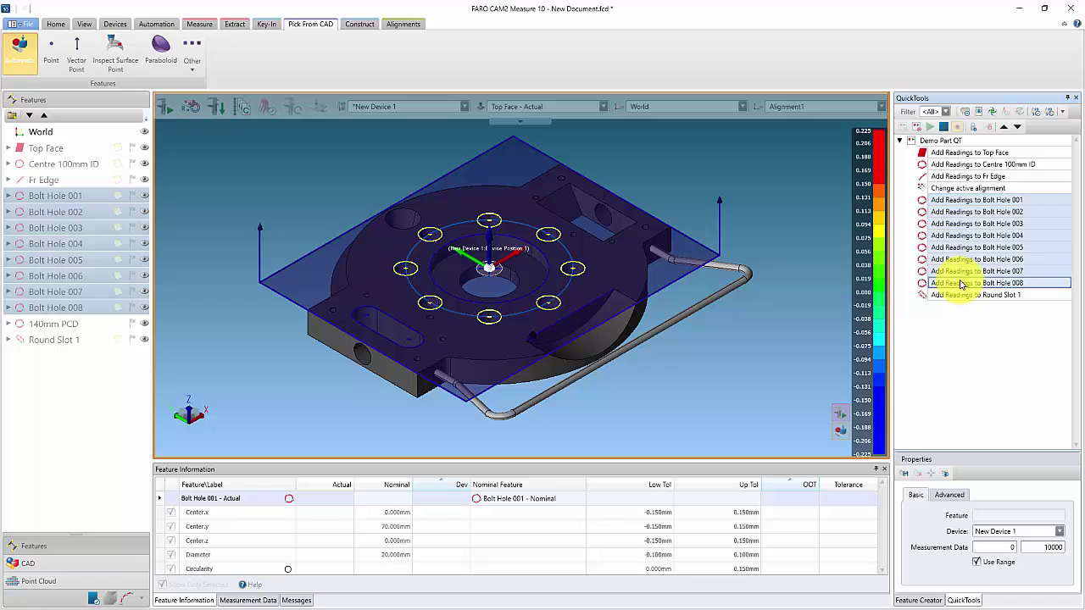
click(978, 564)
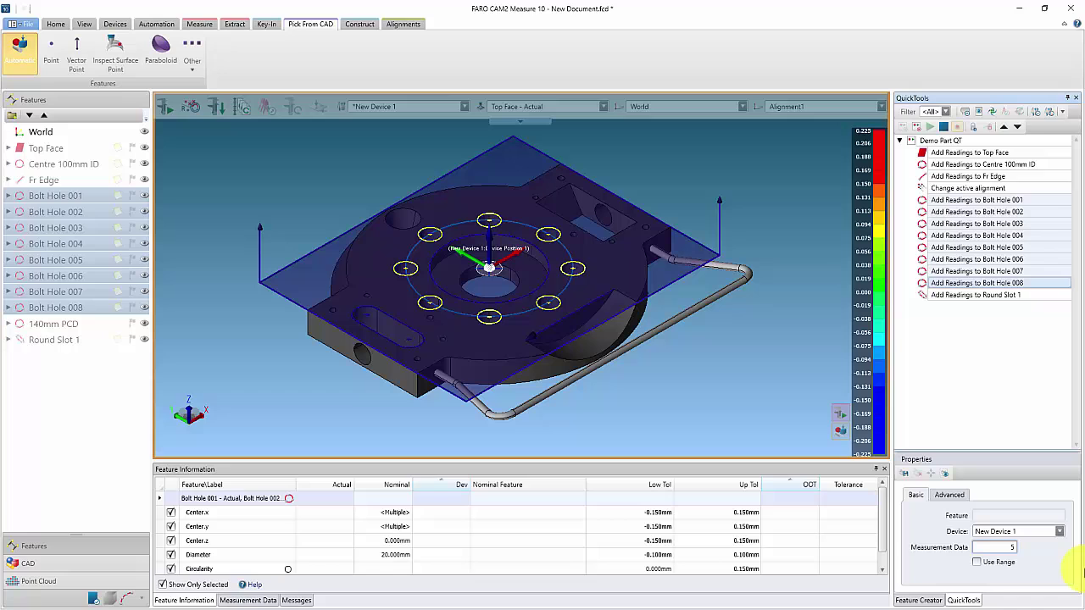
Hide all features in the 3D view so that only the World coordinate system and the CAD model are shown
click(969, 176)
click(981, 188)
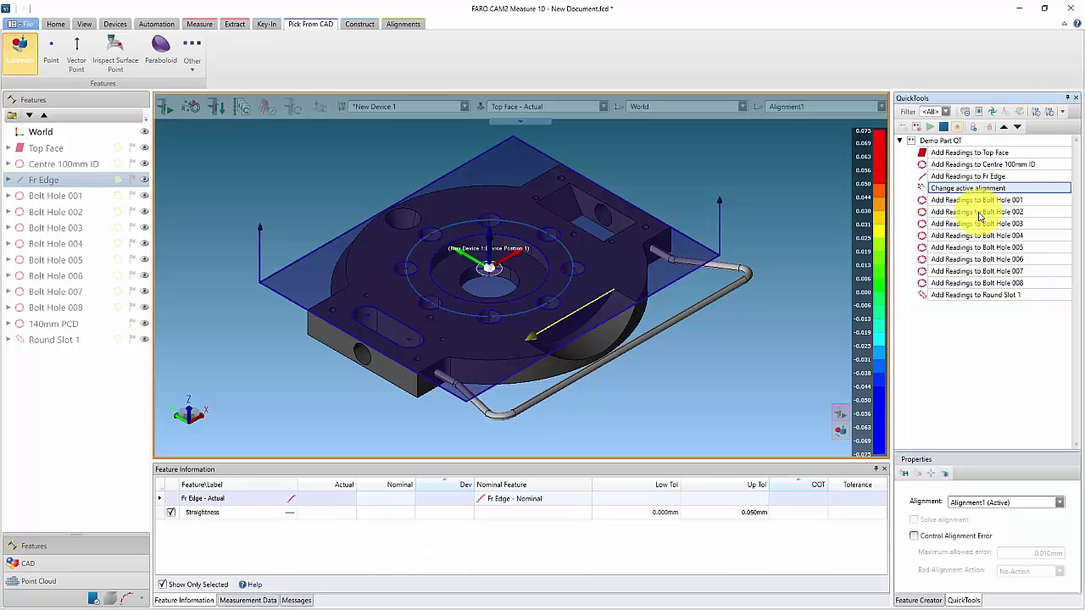
click(974, 295)
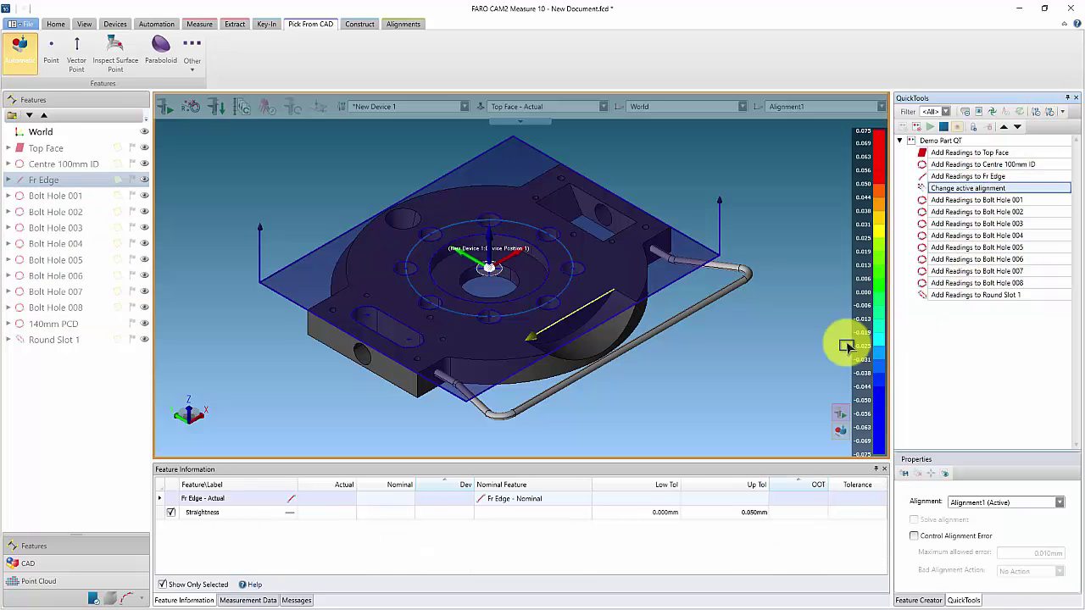
click(145, 342)
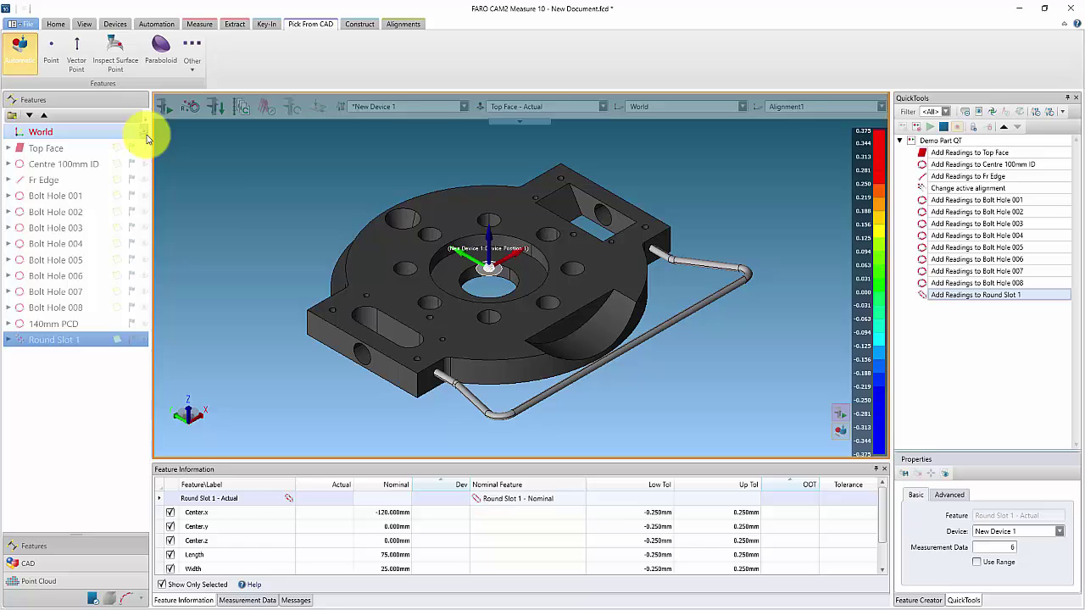
Save a suitable CAD view for each of the reading commands for Top Face, Centre 100mm ID and Fr Edge
click(949, 95)
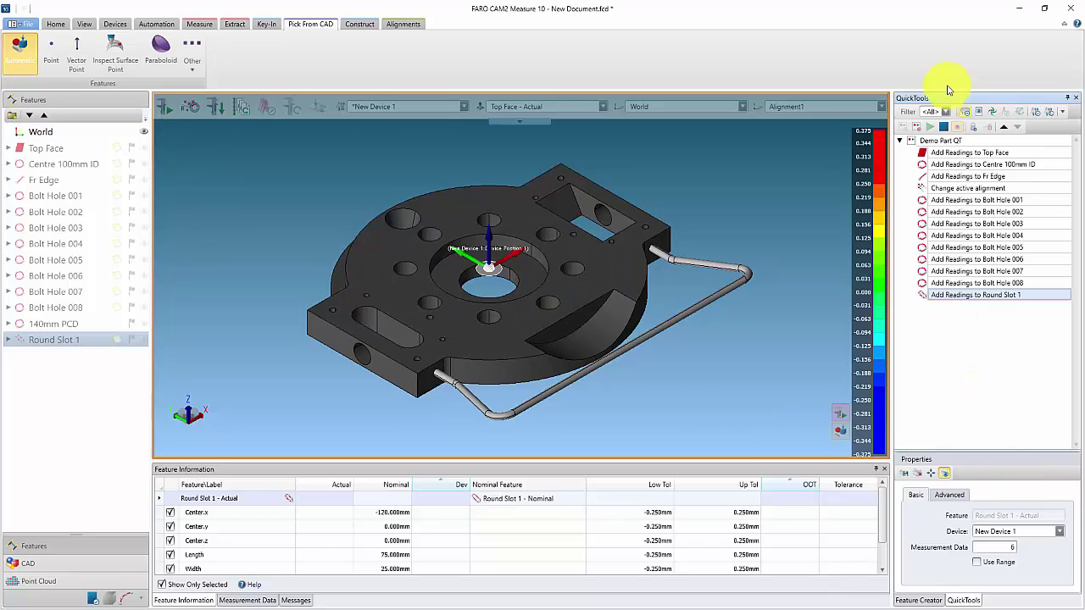
click(943, 153)
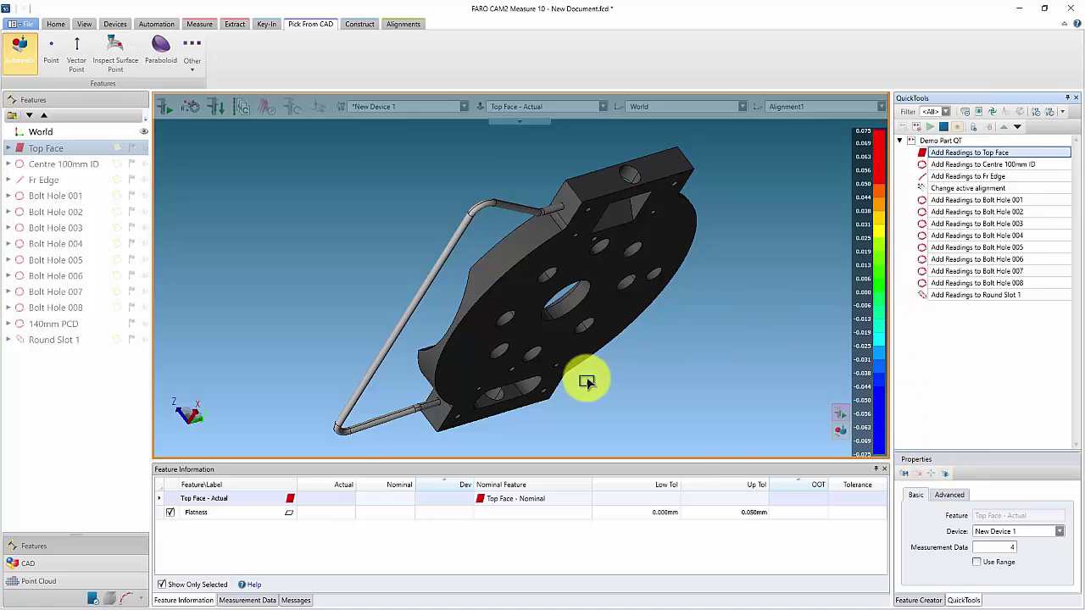
mouse_move(585, 373)
mouse_down()
mouse_move(754, 333)
mouse_move(778, 377)
mouse_up()
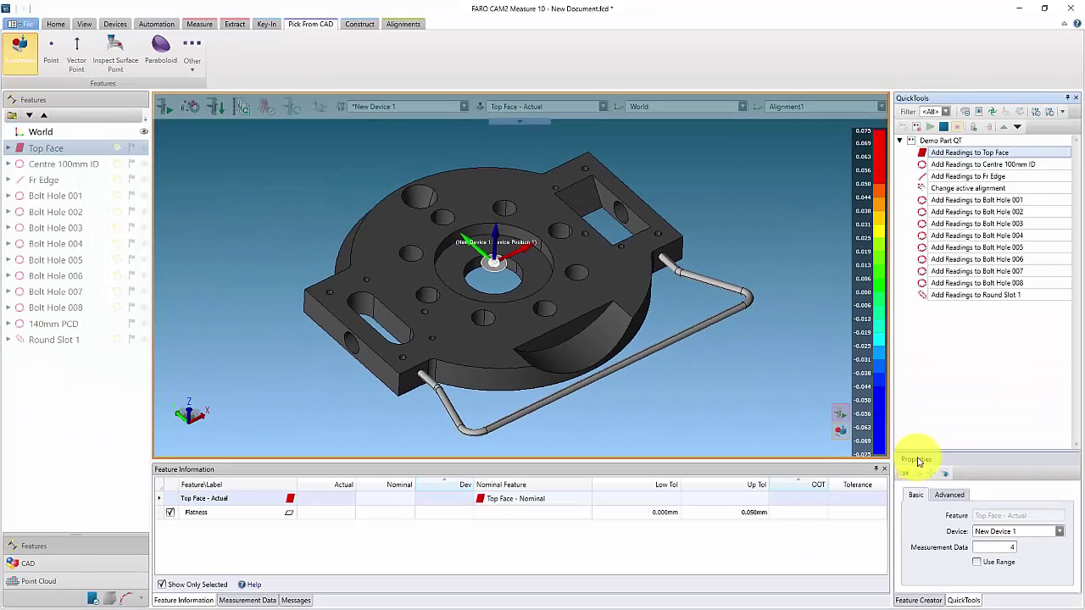
click(965, 164)
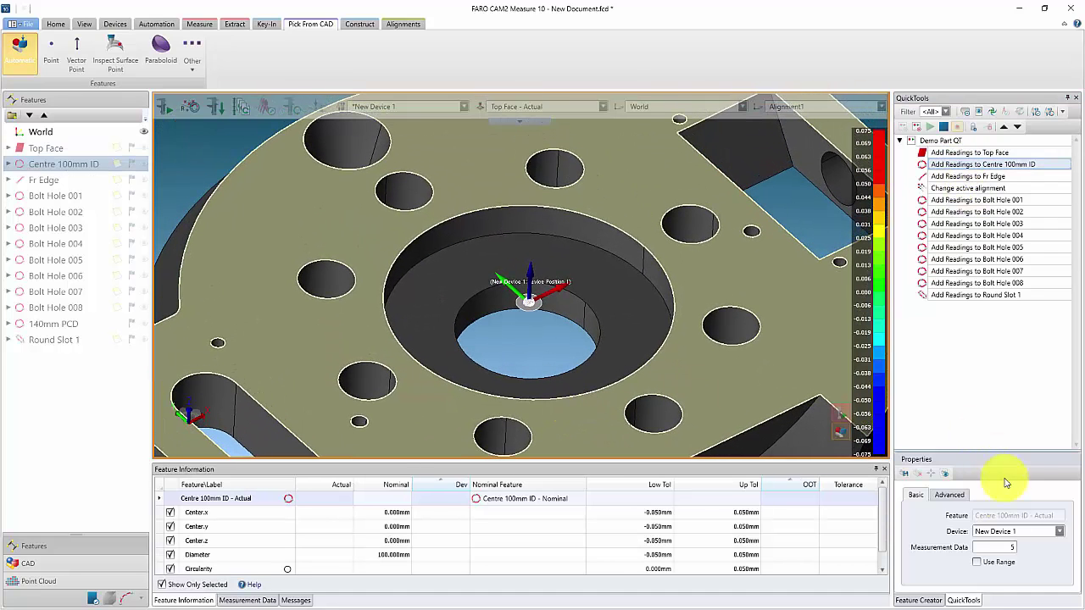
click(968, 175)
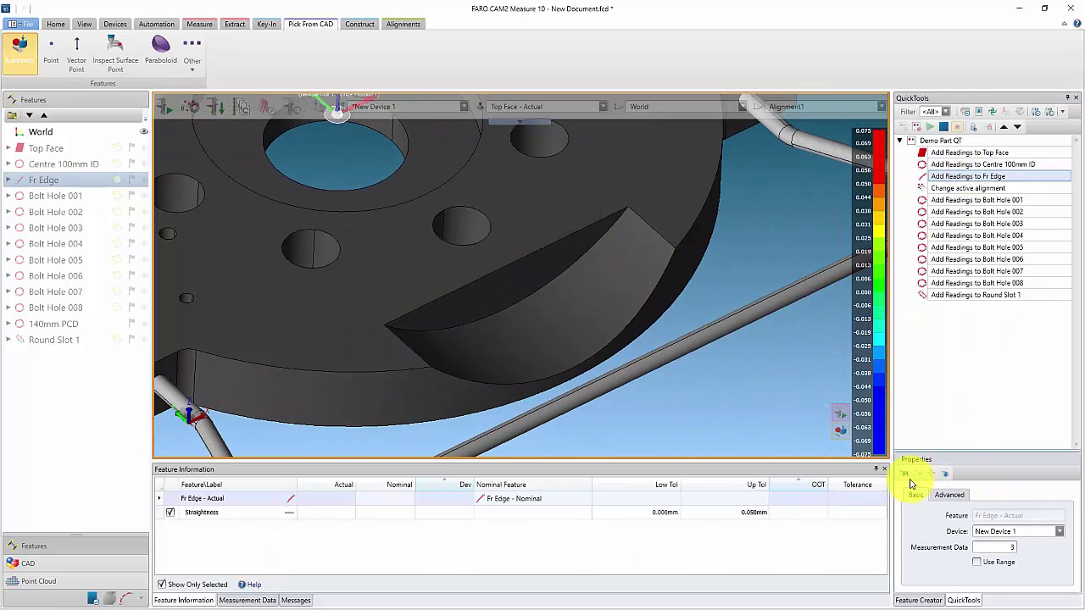
Save a close-up CAD view centred on the respective hole for each of the Bolt Hole 001 to 004 commands
click(982, 200)
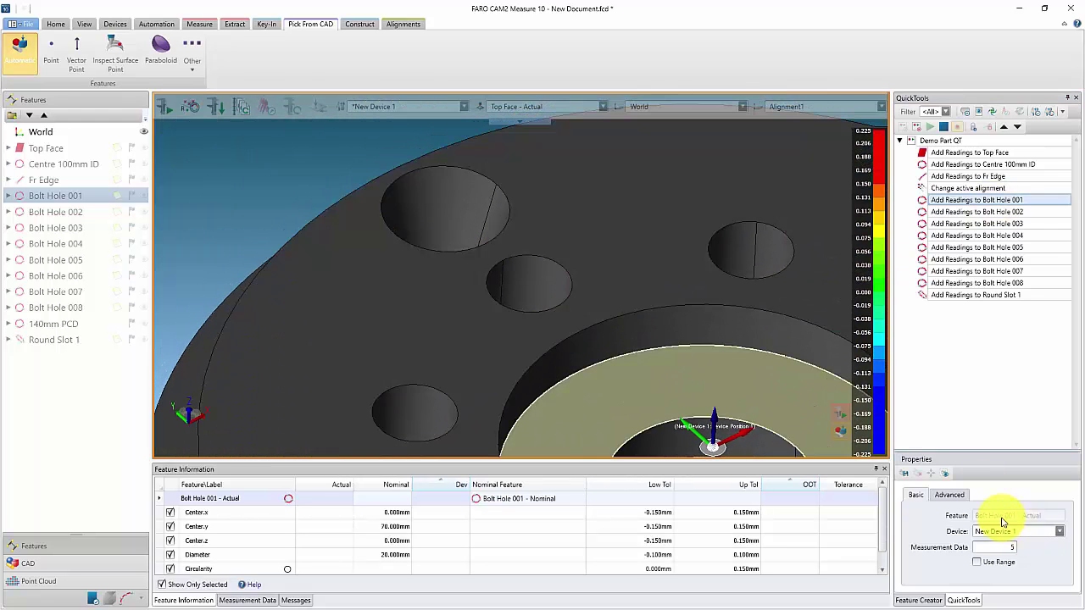
right_drag(722, 385, 521, 424)
click(941, 211)
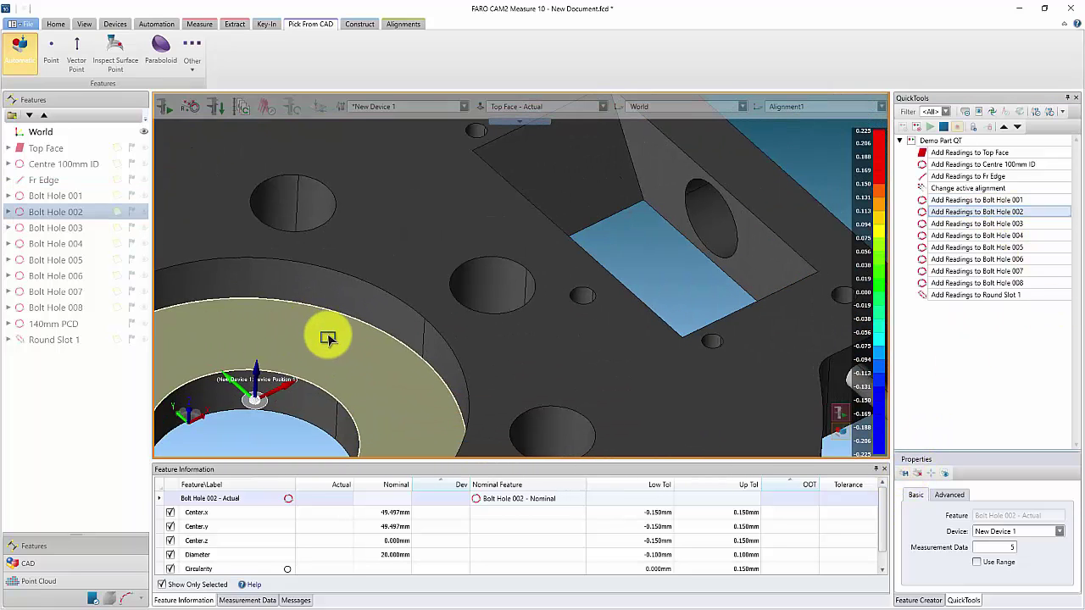
click(965, 222)
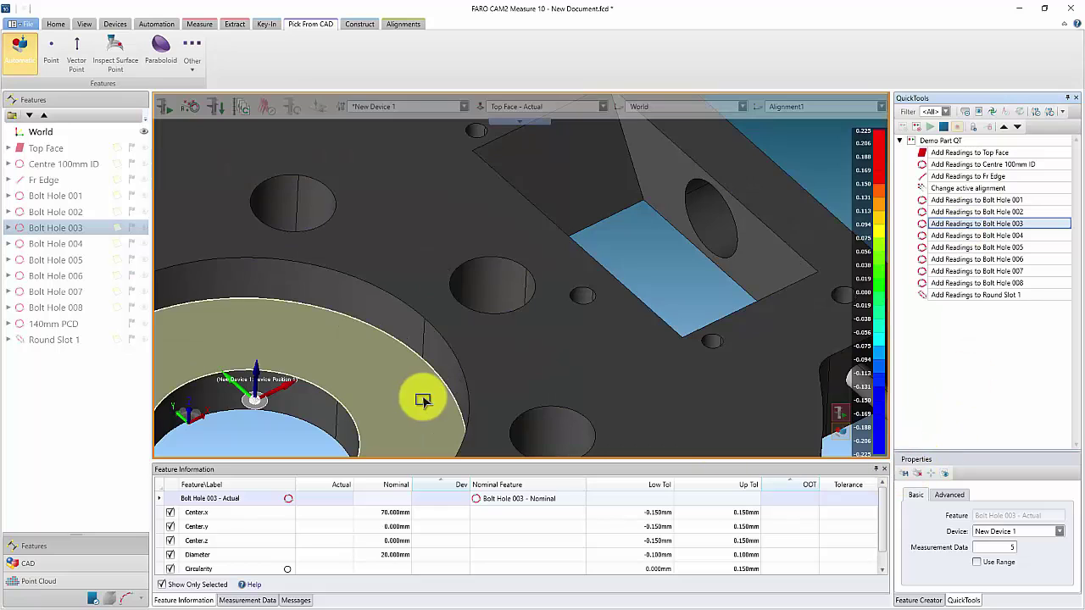
right_drag(402, 412, 346, 268)
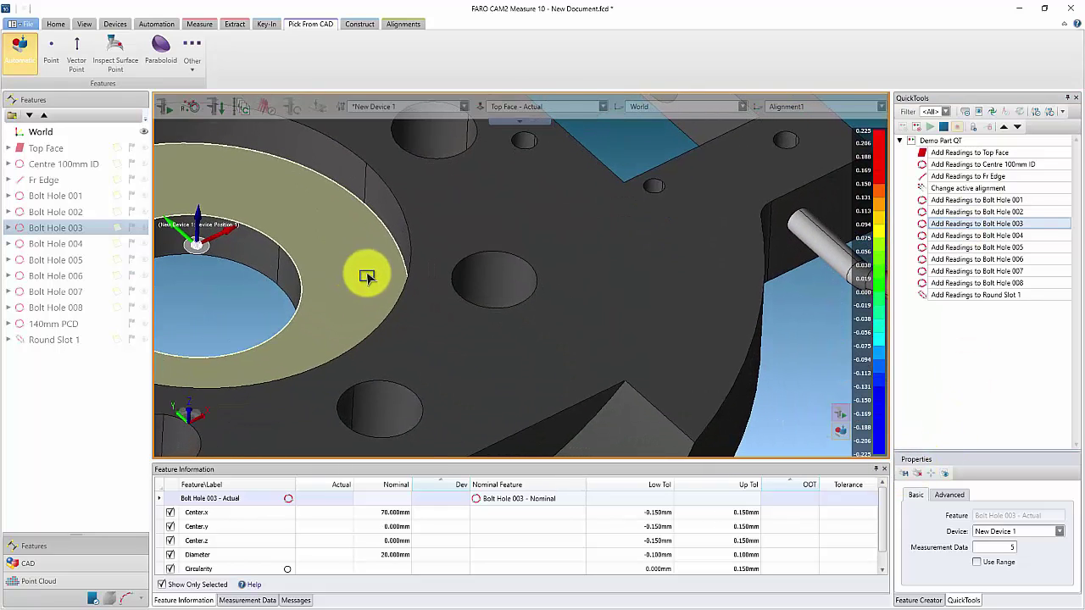
click(983, 235)
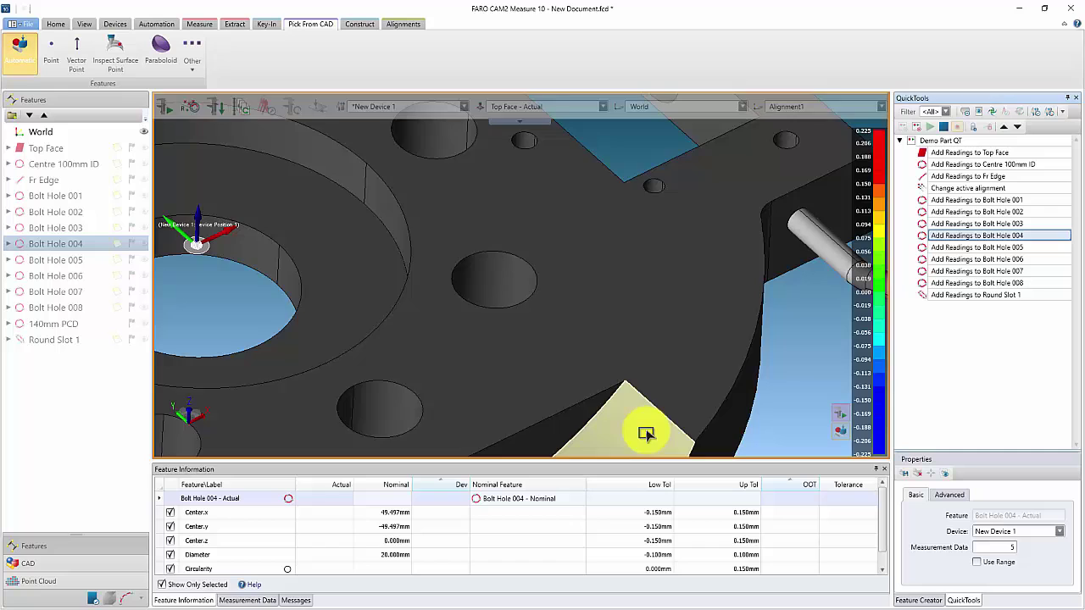
Save a close-up CAD view centred on the respective hole for each of the Bolt Hole 005 to 008 commands
click(1000, 247)
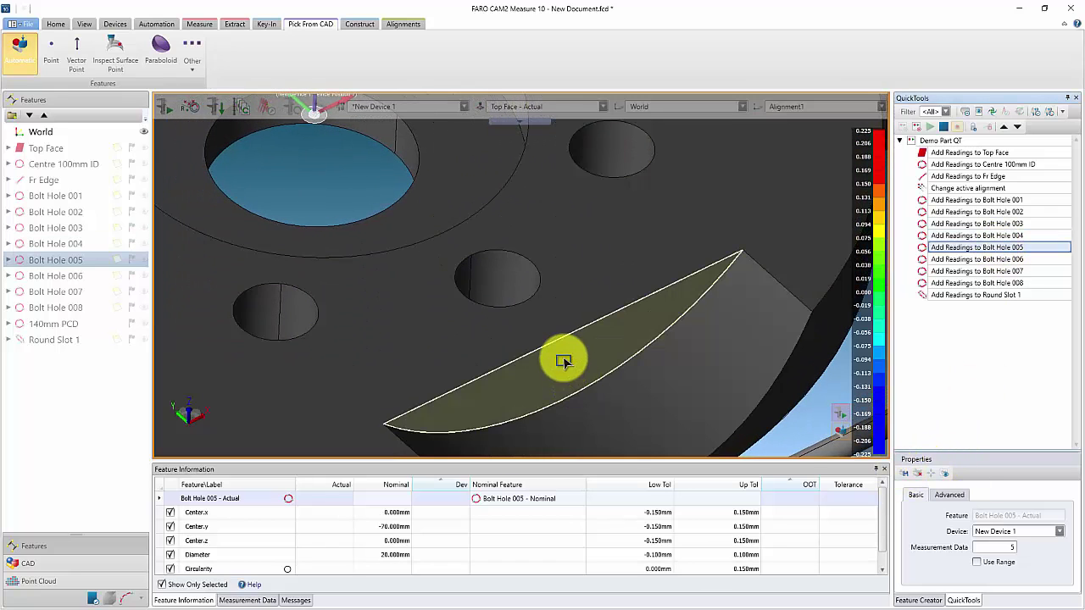
drag(562, 356, 830, 320)
key(Down)
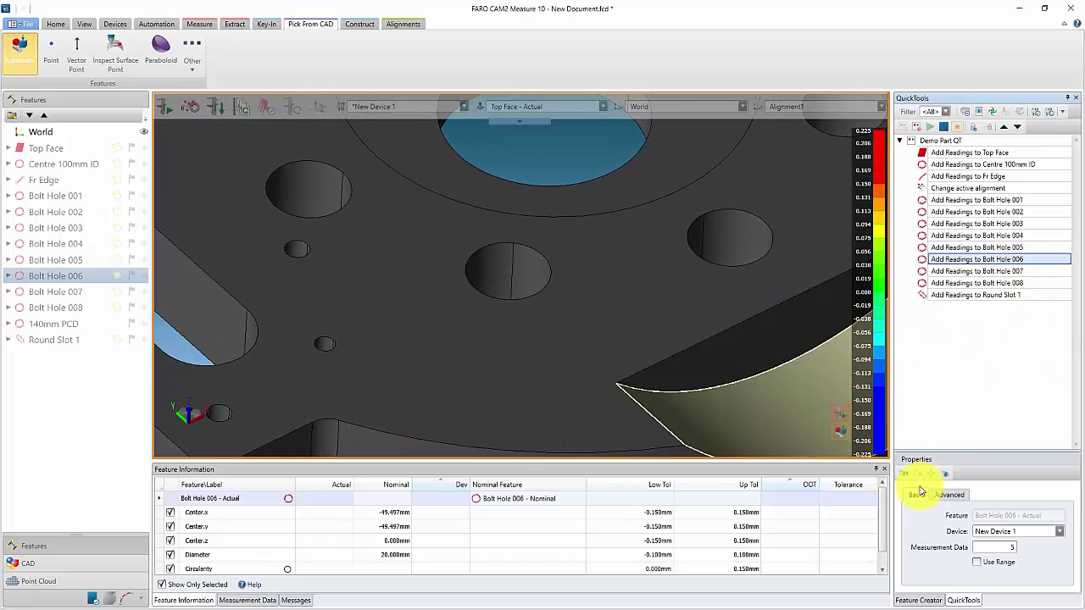
drag(610, 368, 761, 452)
click(964, 271)
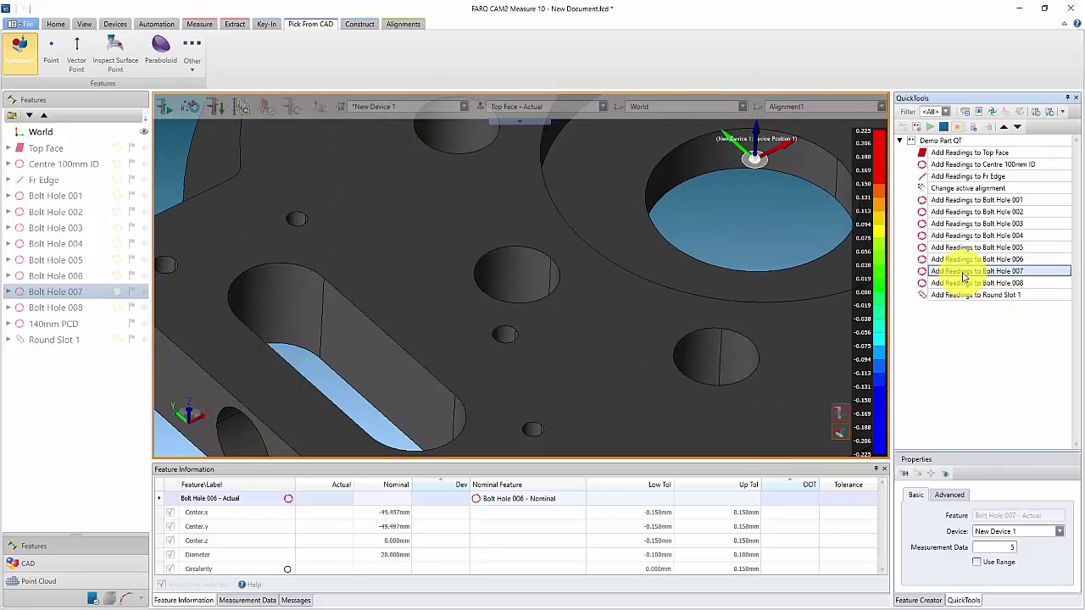
drag(603, 246, 676, 395)
click(956, 283)
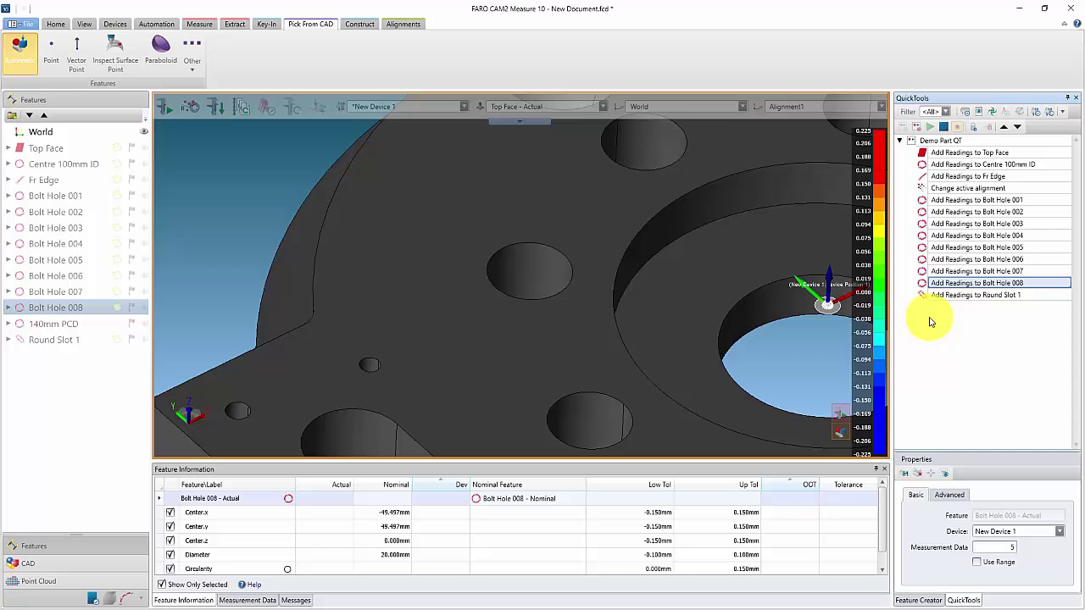
Save a close-up view of the slot for the Round Slot 1 command and switch on the recall of saved views
click(948, 295)
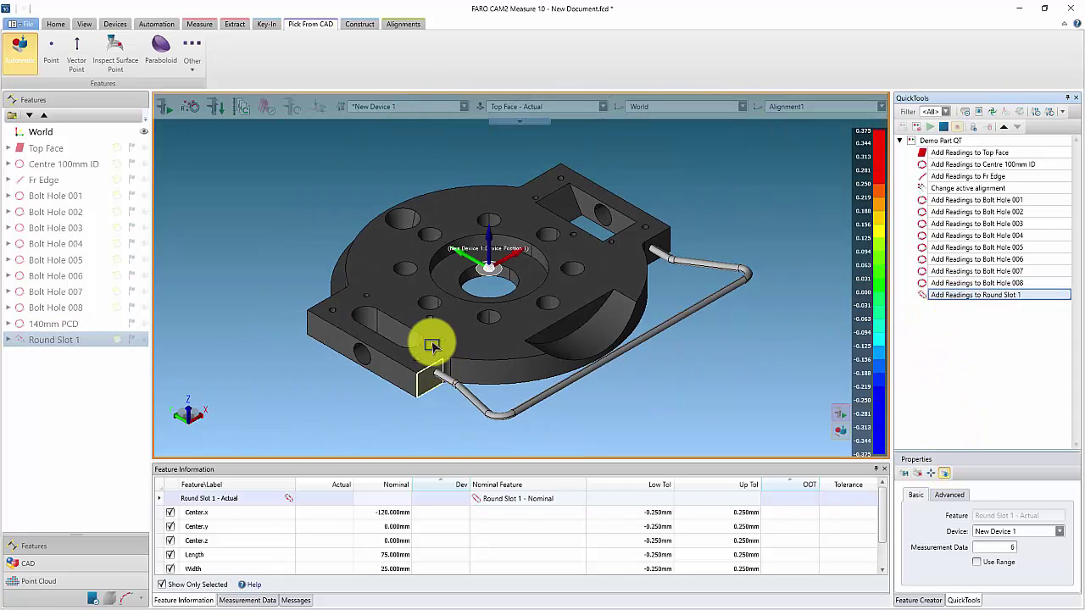
scroll(431, 347, up, 5)
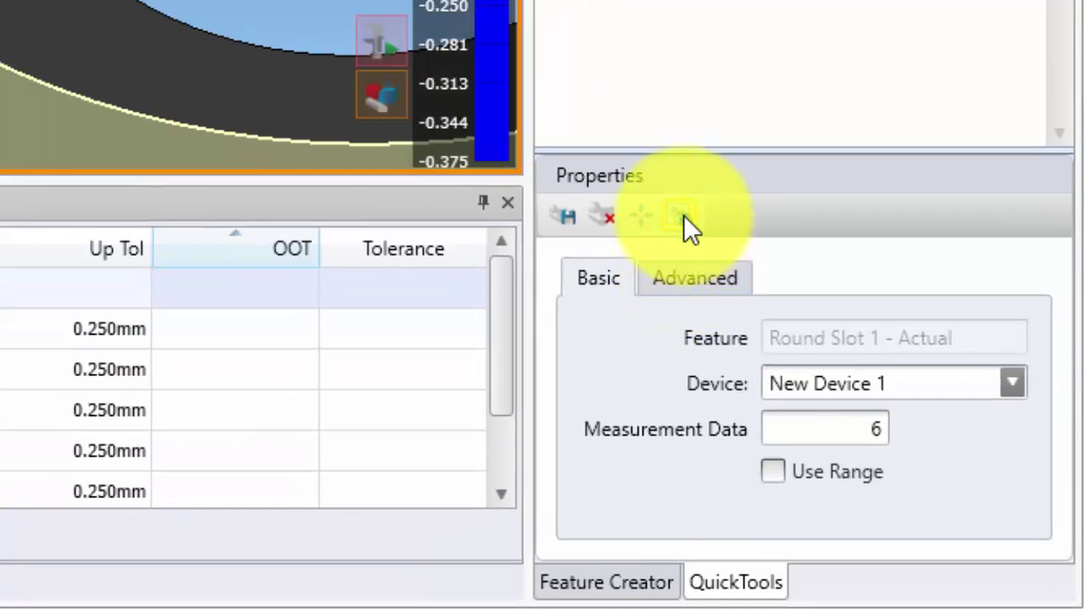
click(683, 214)
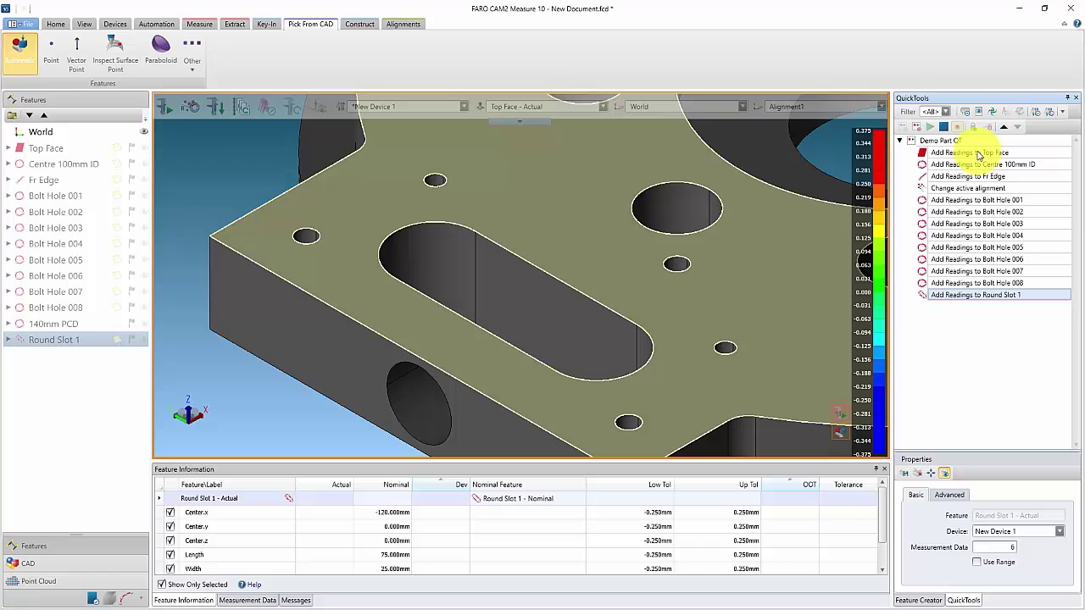
Go through the QuickTools reading commands from Top Face to Round Slot 1 and check each saved view
click(973, 124)
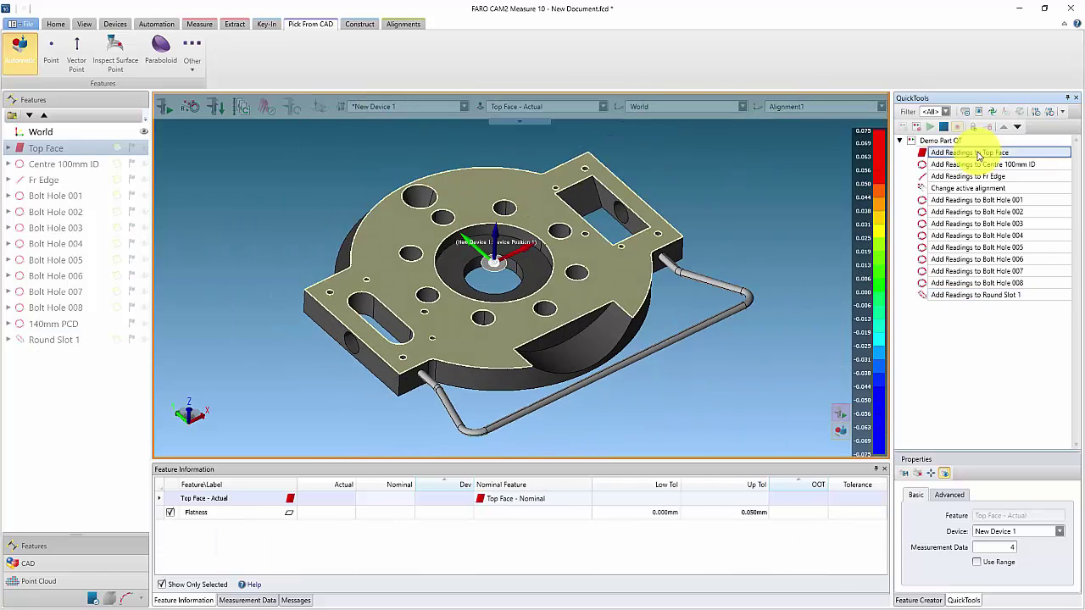
click(977, 165)
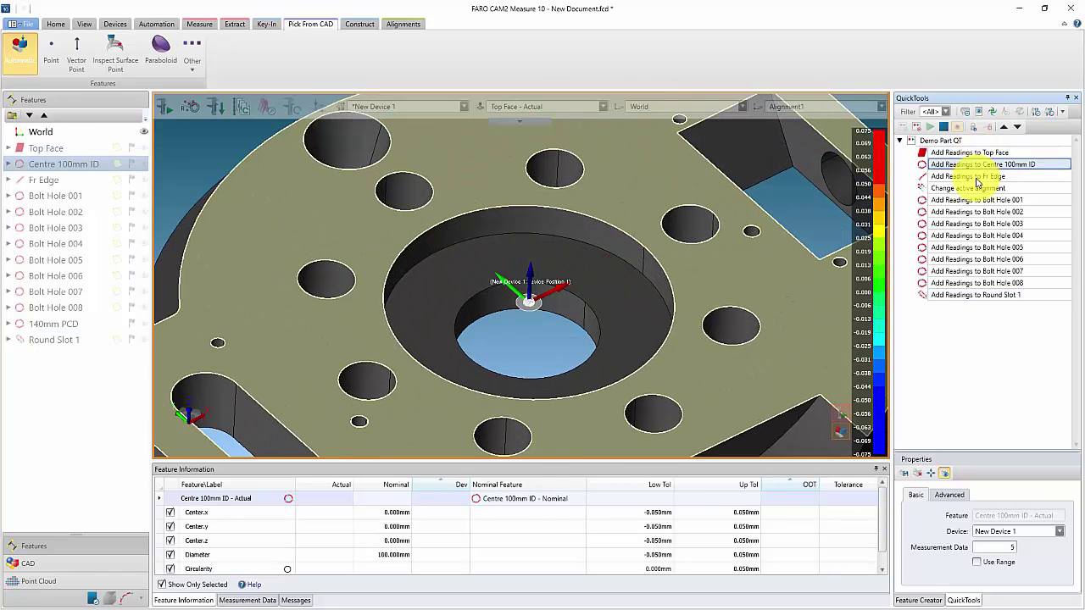
click(978, 177)
click(979, 200)
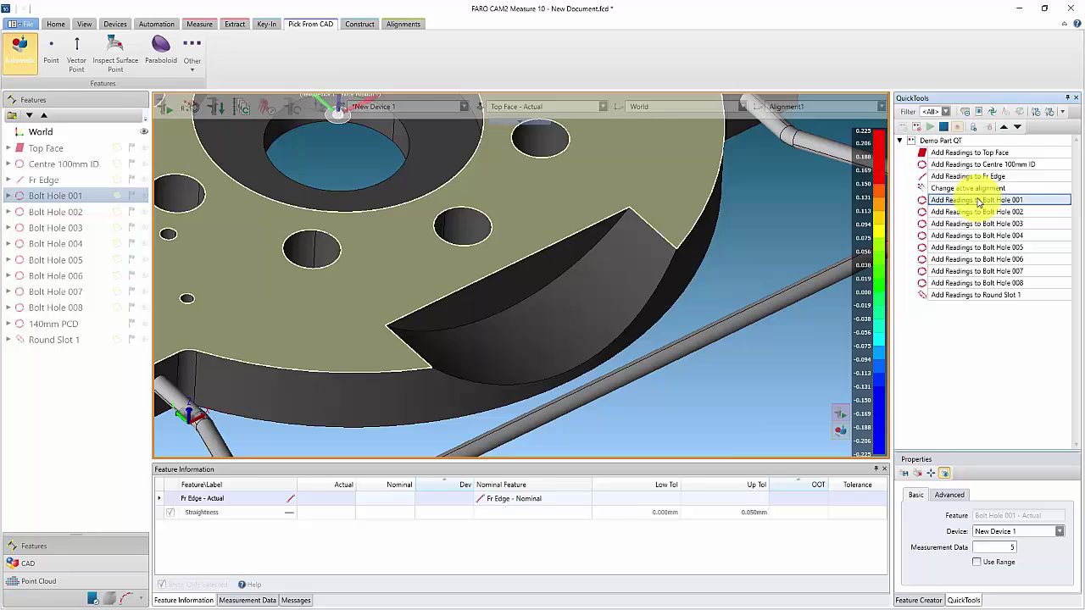
click(977, 212)
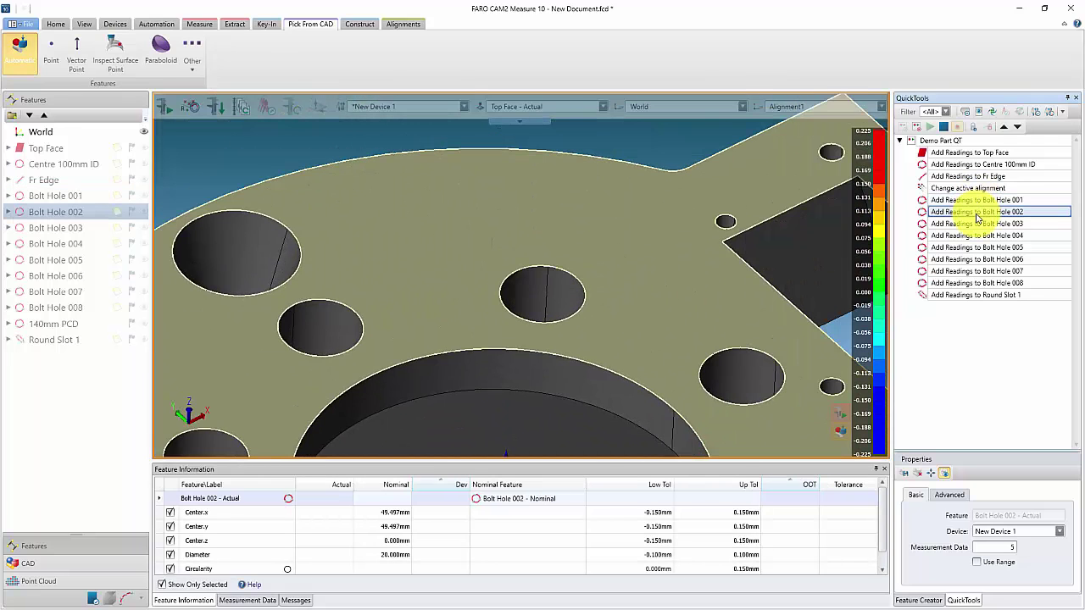
click(979, 225)
click(979, 236)
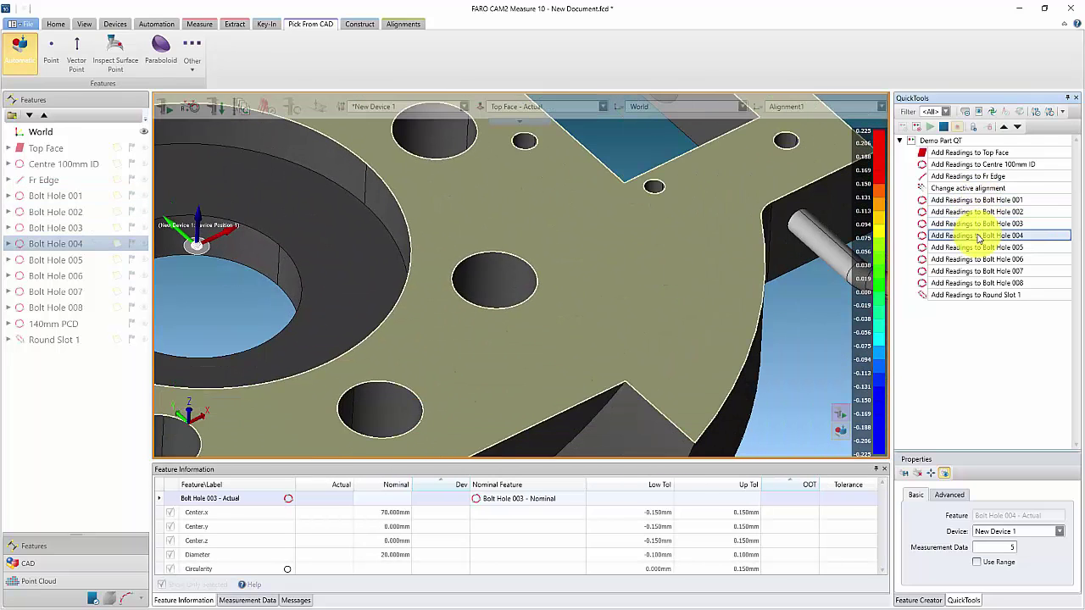
click(977, 248)
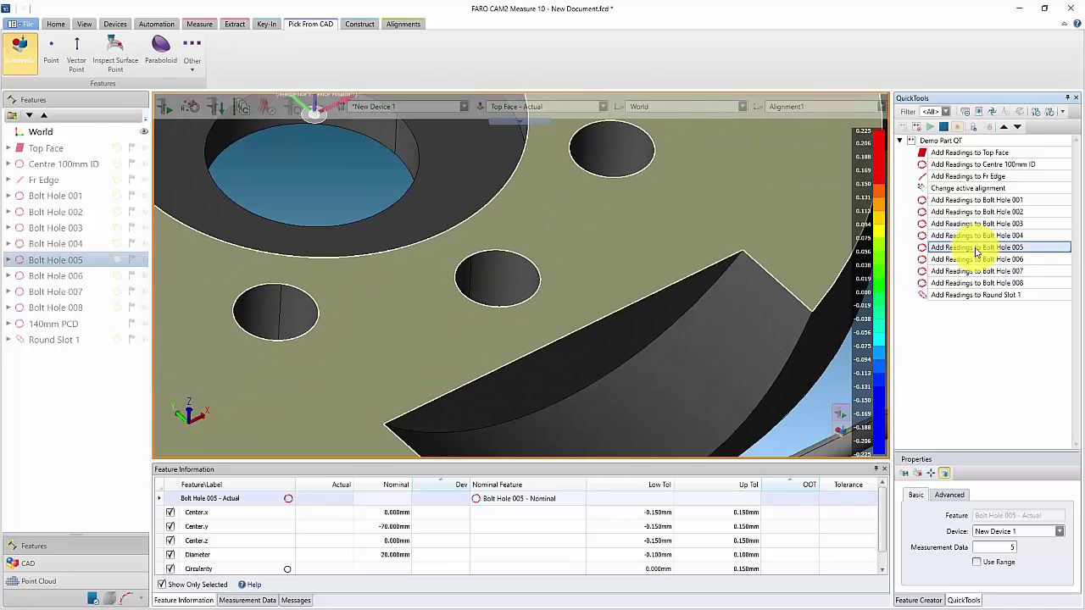
click(978, 260)
click(979, 271)
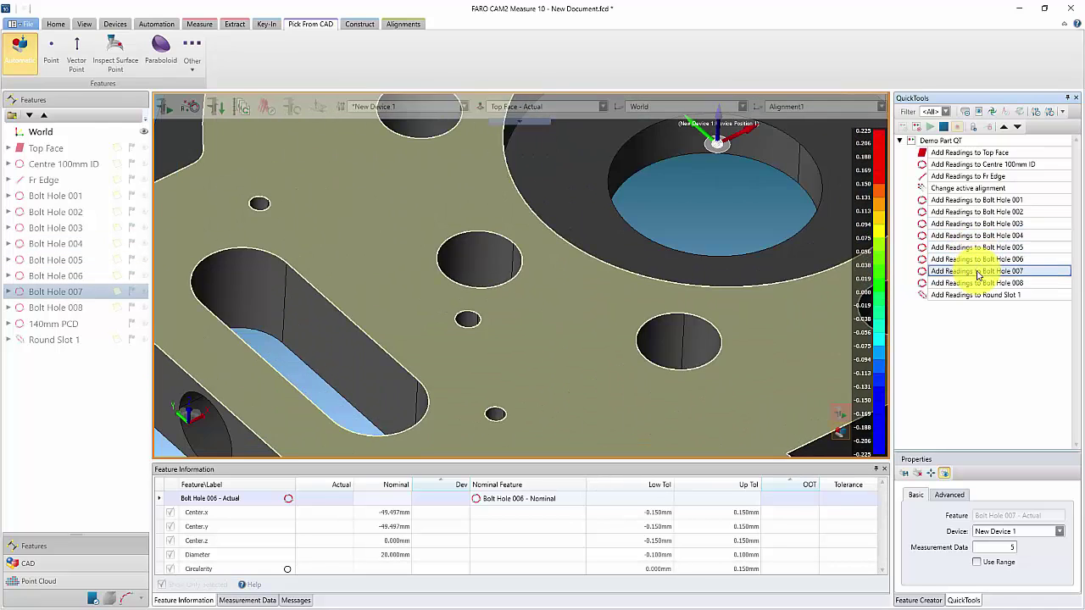
click(978, 283)
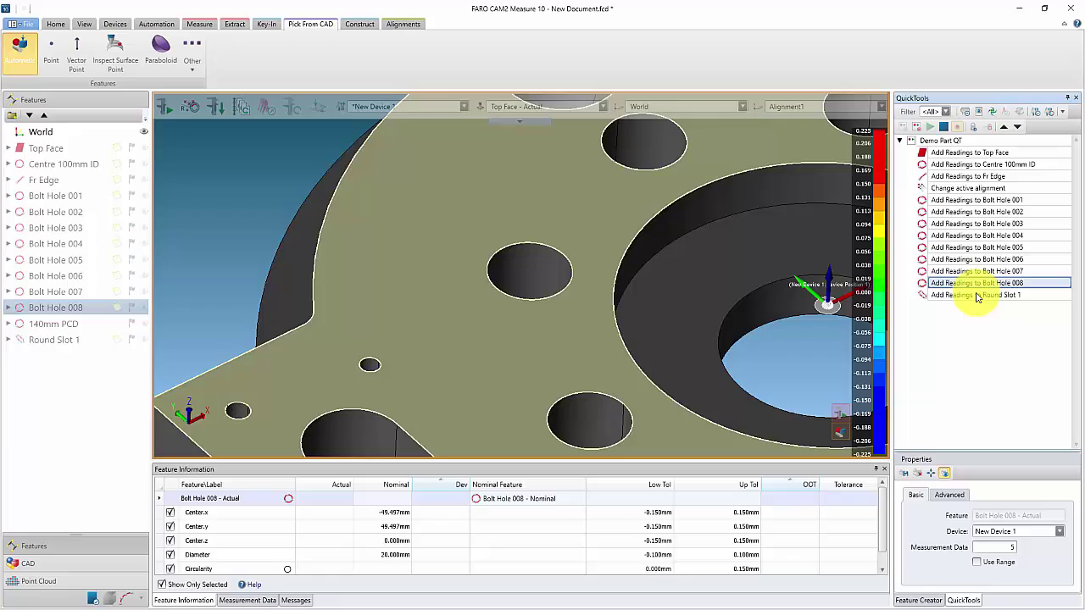
click(978, 295)
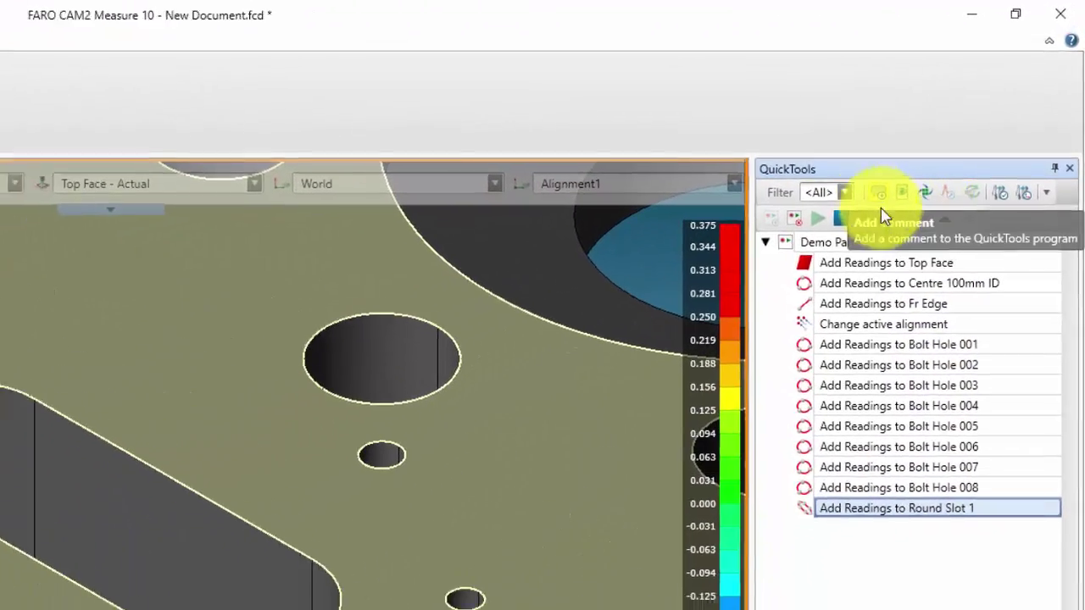
Add the comment "Inspect complete, click OK to generate Report" without an image after the Round Slot 1 command
click(882, 214)
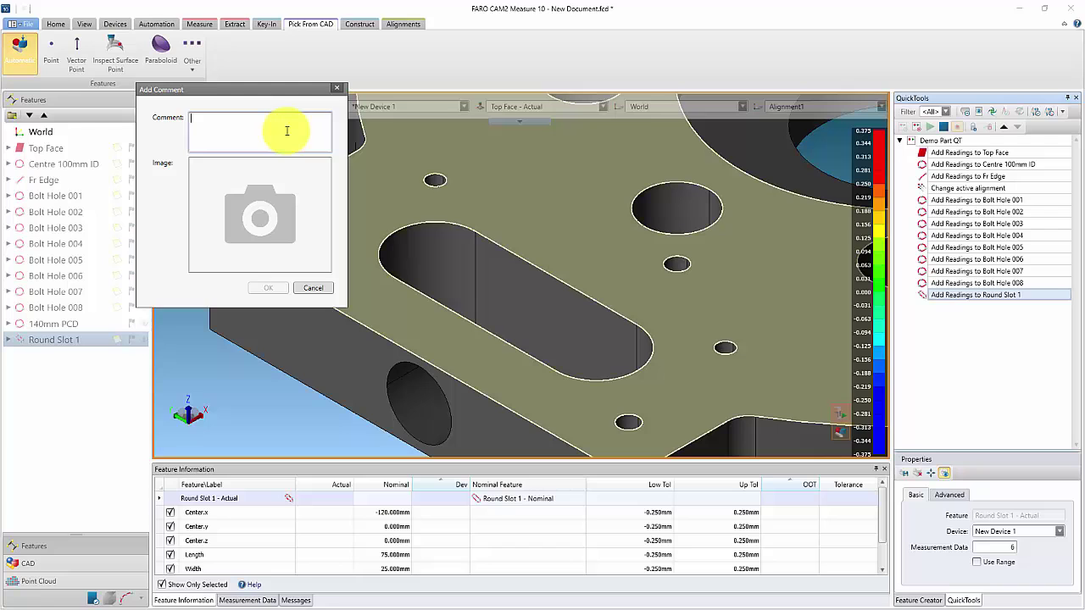
text(Inspect complete, click OK to generate Report)
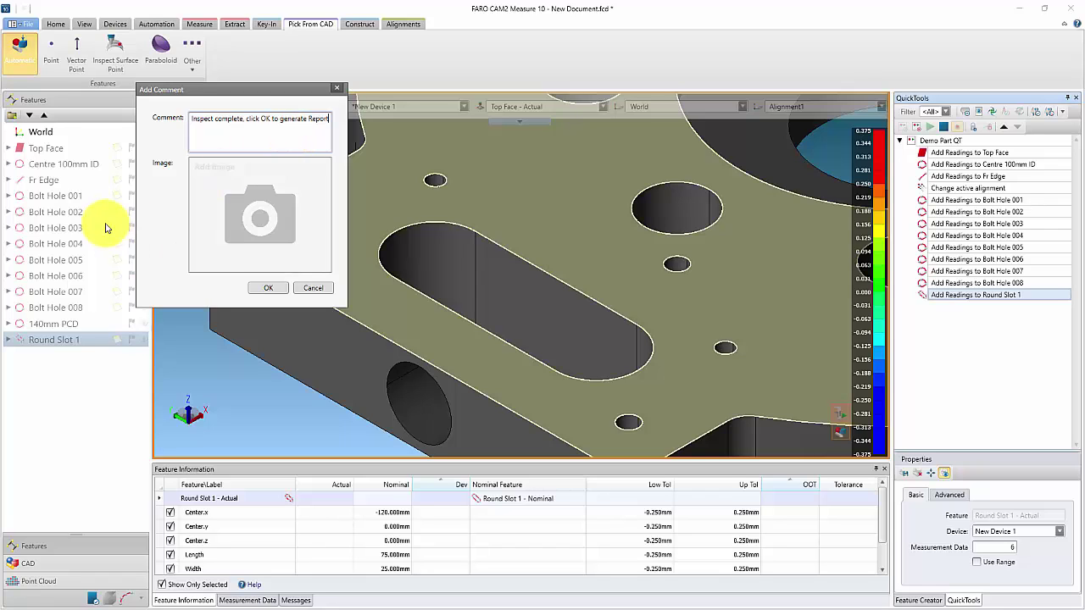
click(281, 225)
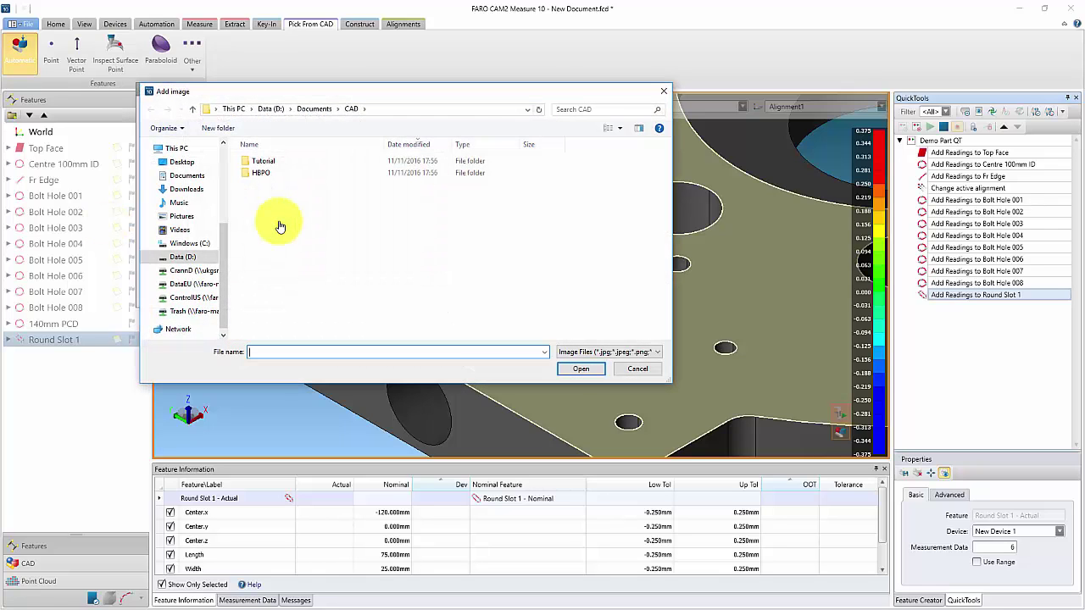
click(637, 369)
click(267, 292)
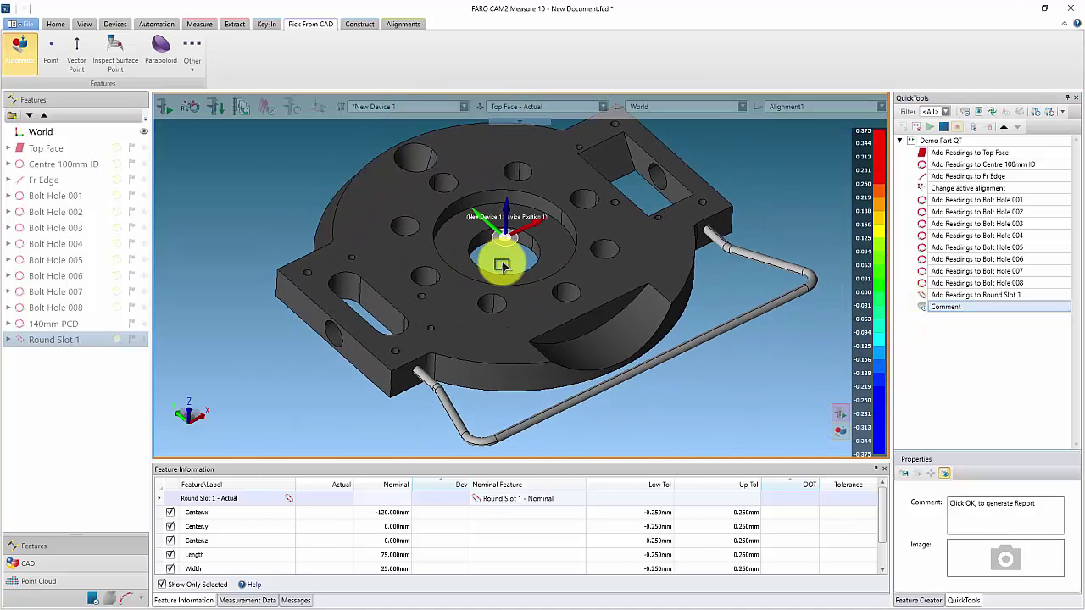
Include all features from Top Face to 140mm PCD in the report list and move Round Slot 1 to its end
scroll(504, 277, down, 2)
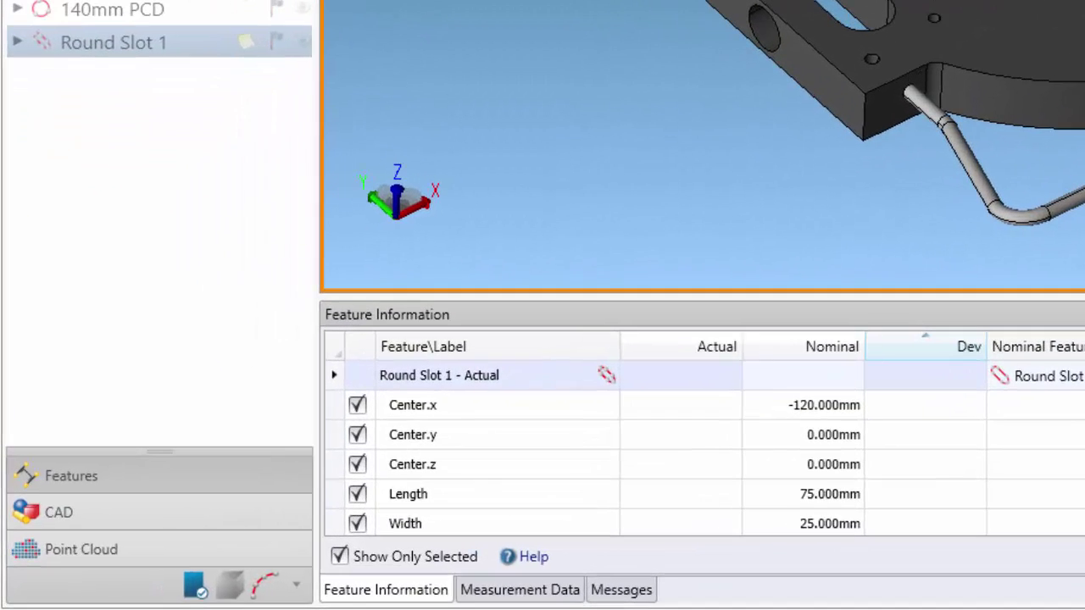
click(194, 587)
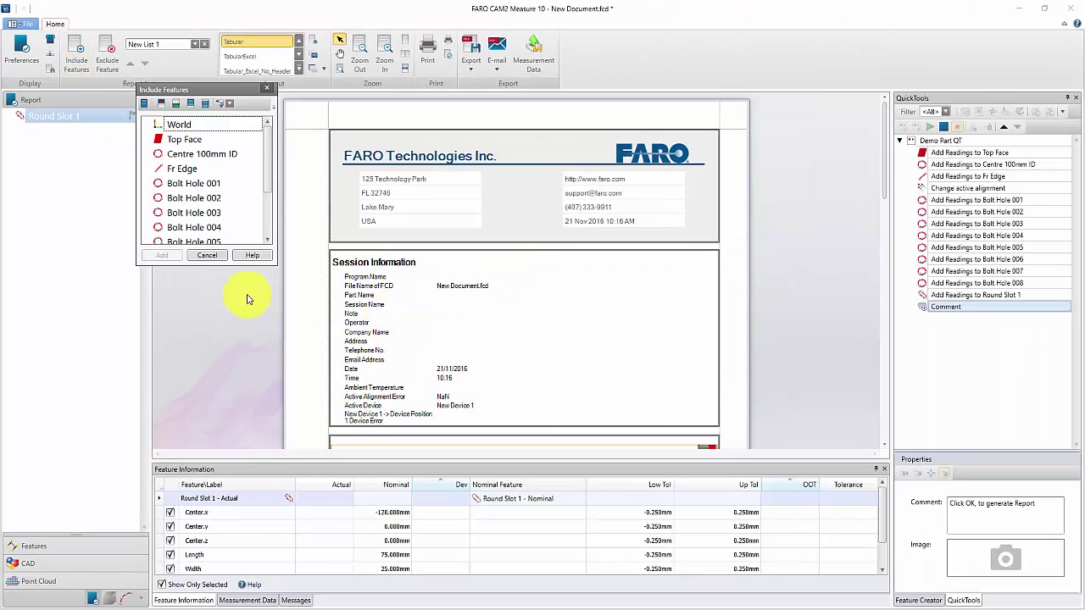
click(193, 142)
scroll(268, 179, down, 2)
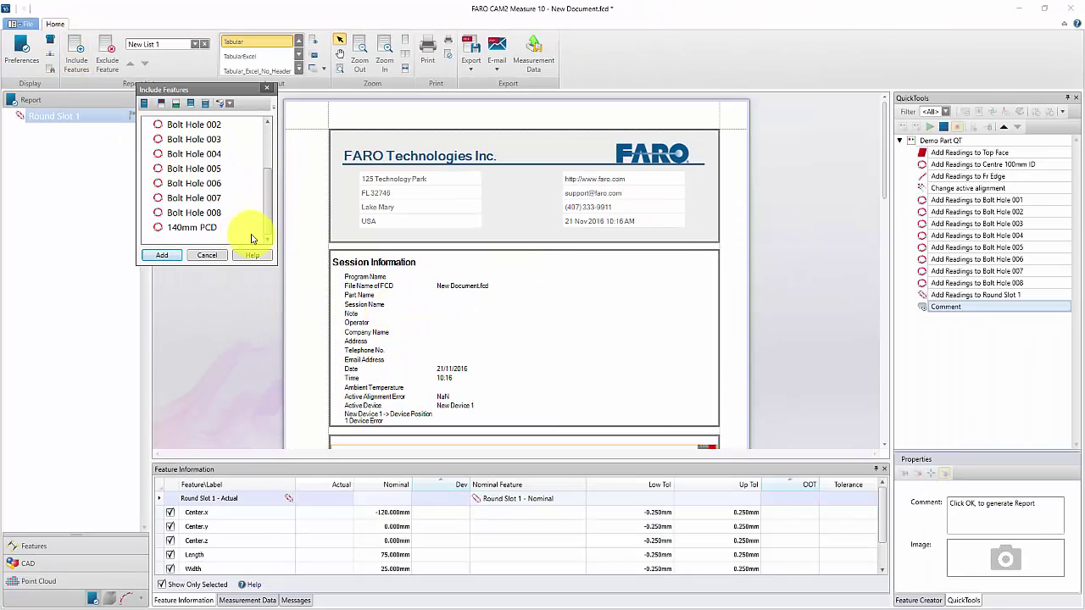
shift+click(182, 226)
click(174, 256)
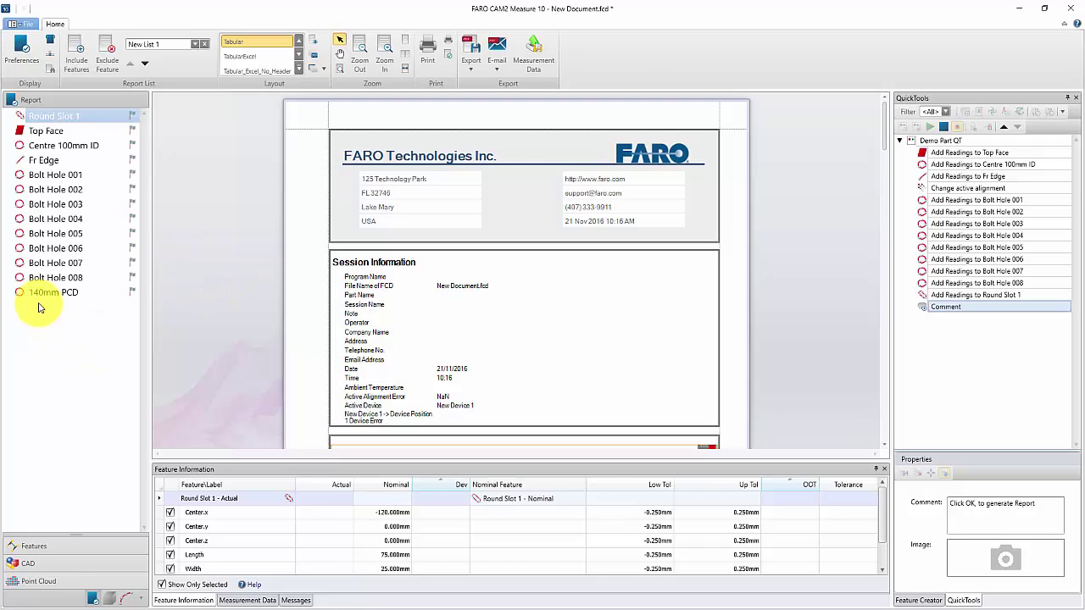
drag(40, 117, 64, 299)
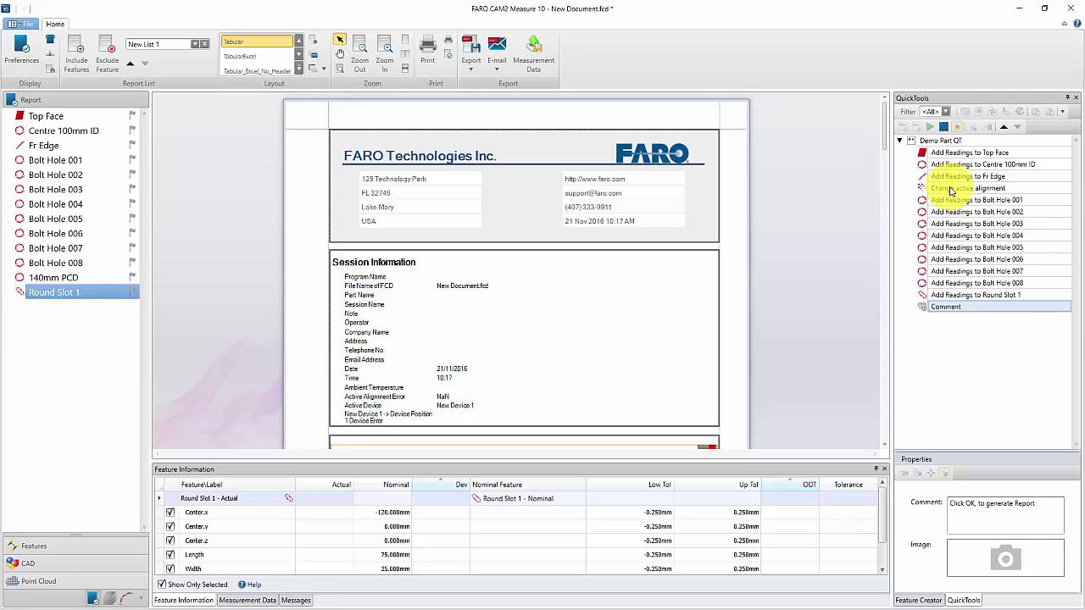
drag(887, 138, 884, 114)
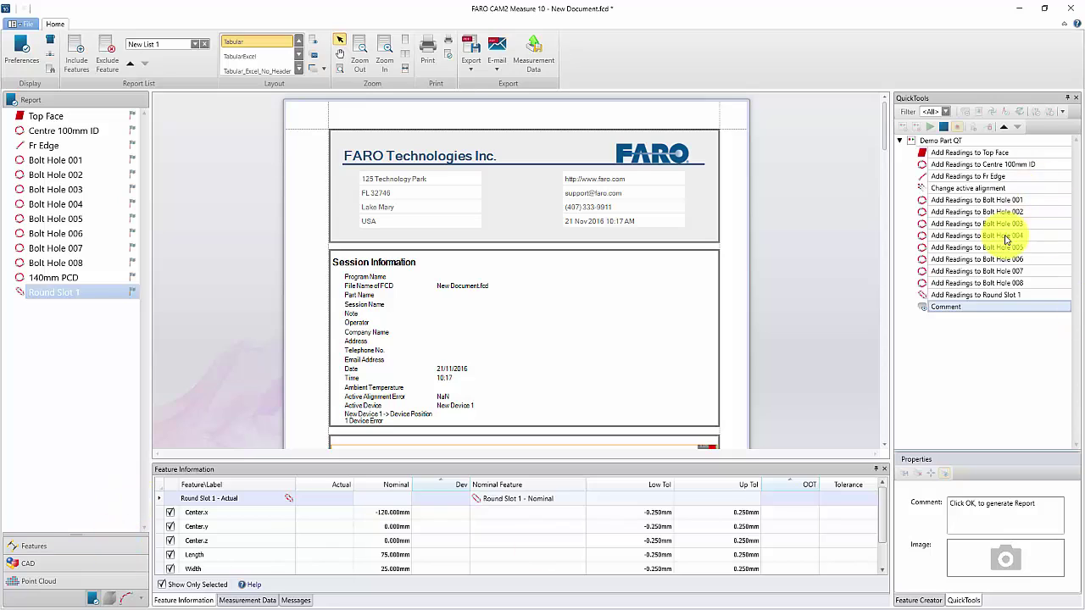
Return to the features view and add a report command after the Comment, using New List 1, template Tabular Pass Fail and Save to predetermined file
click(941, 141)
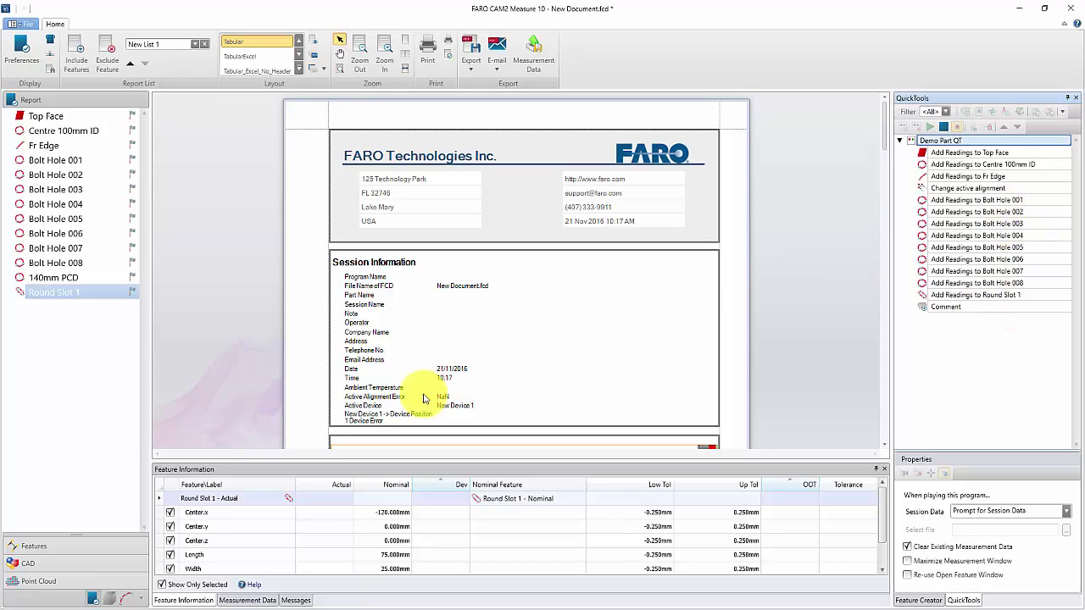
click(78, 547)
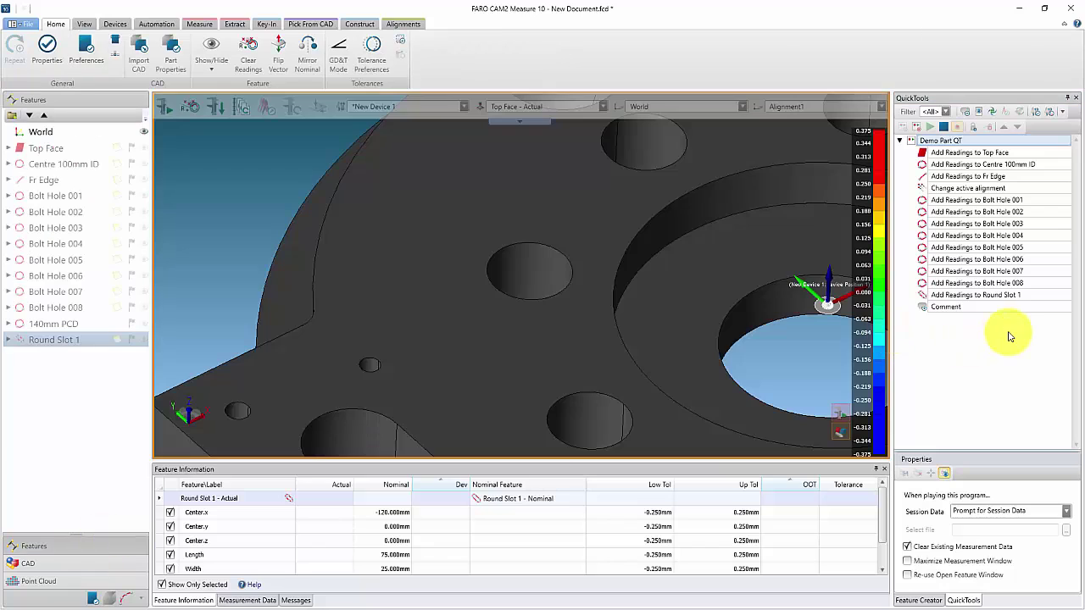
click(949, 307)
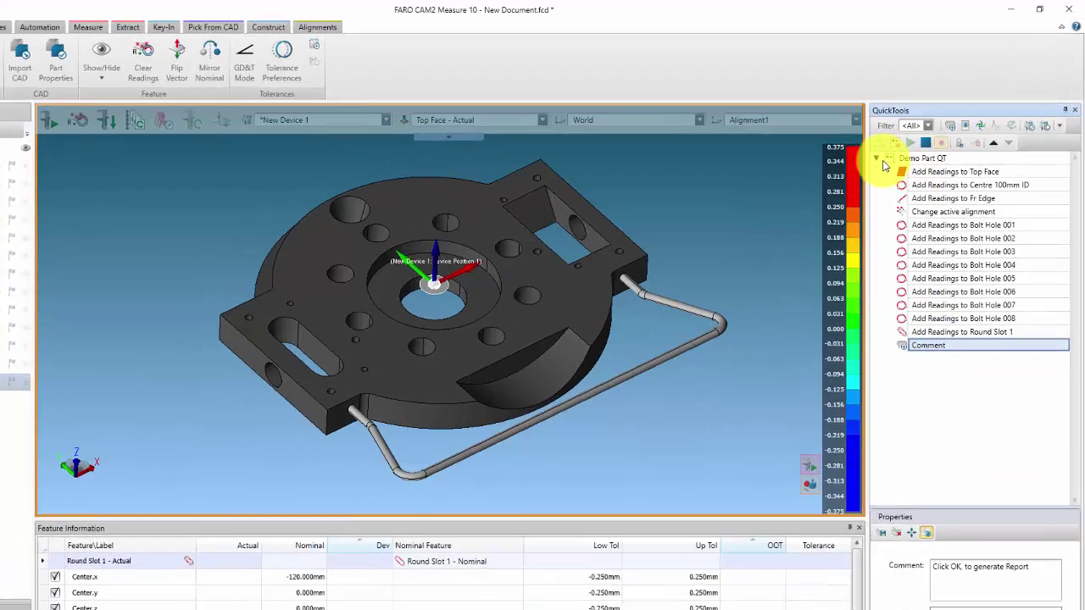
click(901, 139)
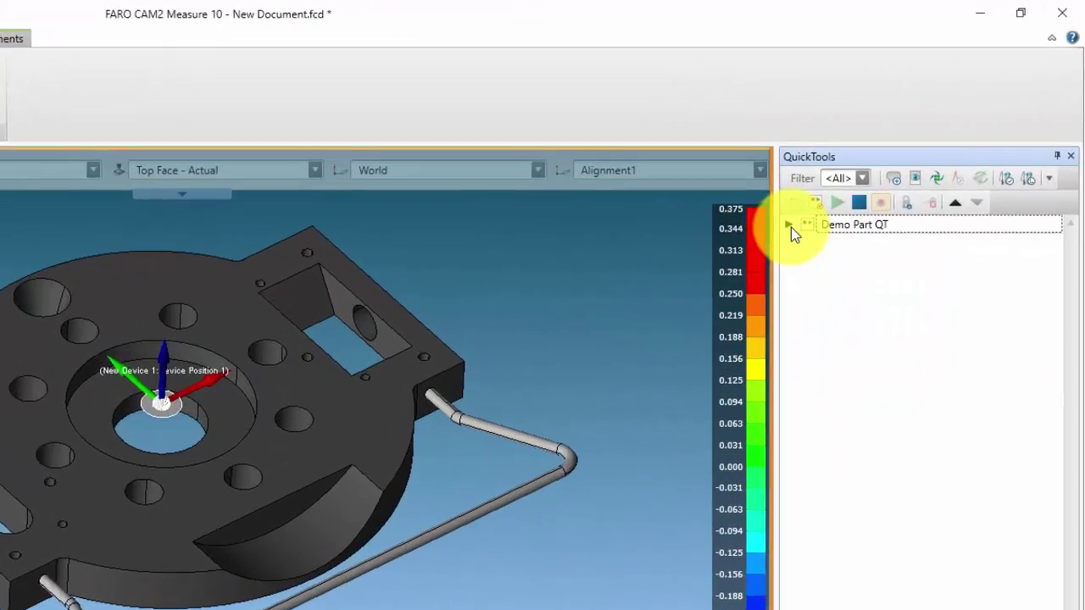
click(726, 275)
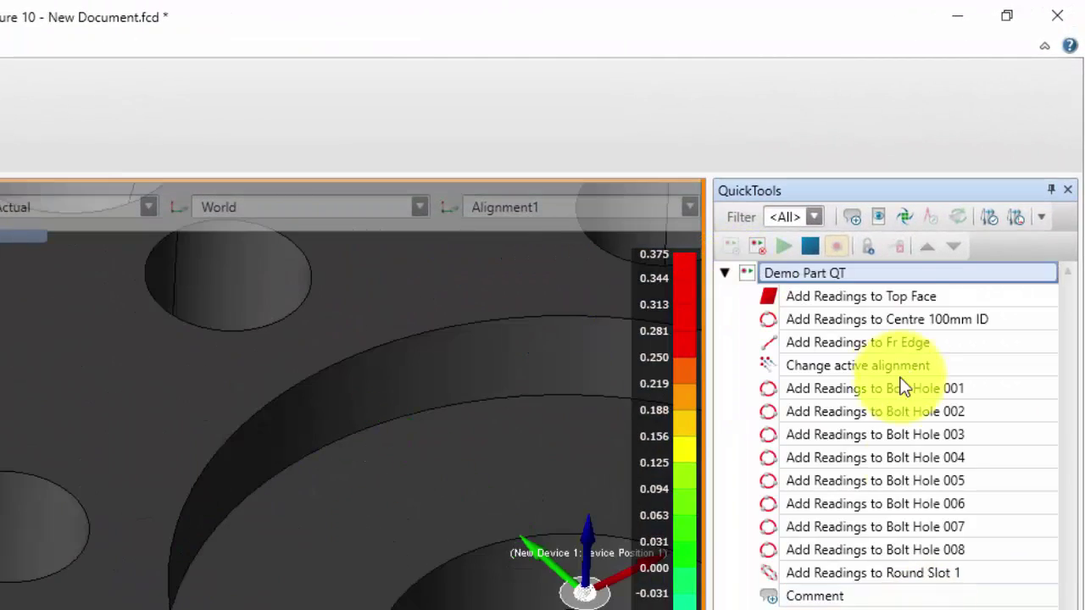
click(877, 219)
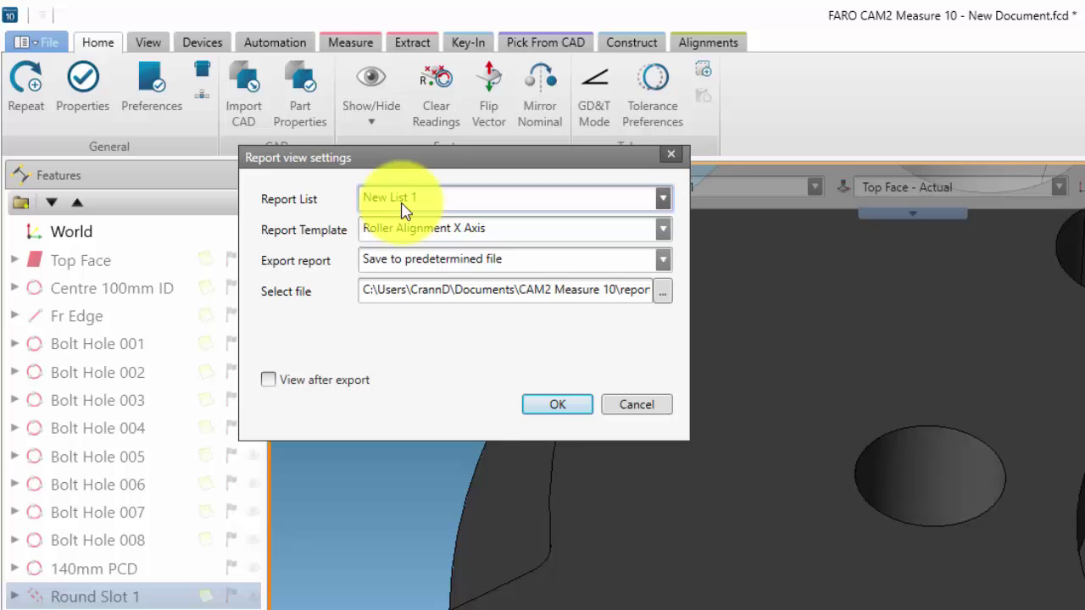
click(412, 229)
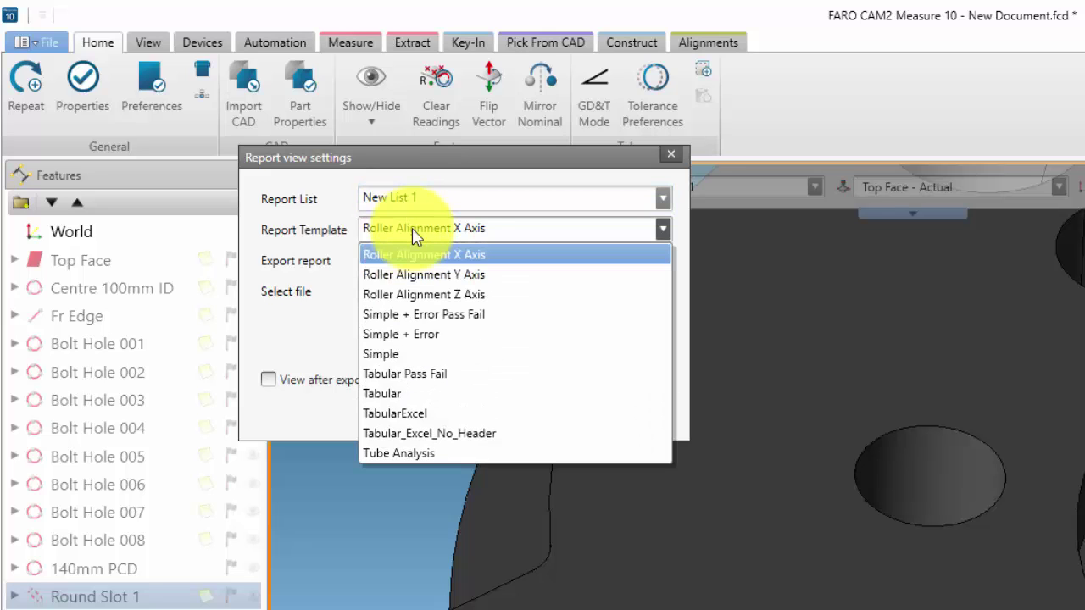
click(407, 374)
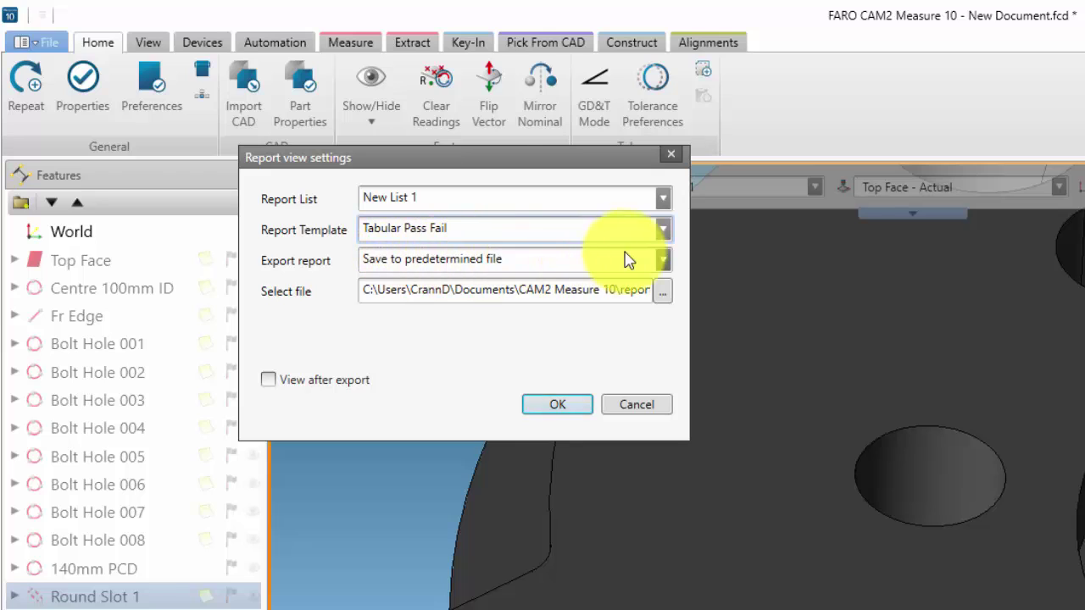
click(662, 262)
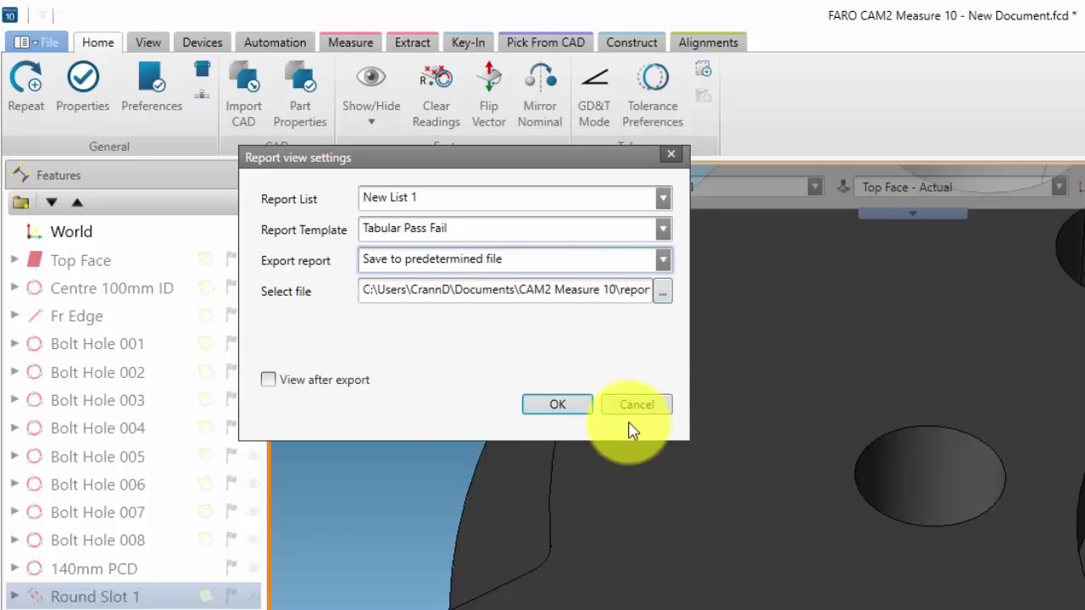
click(563, 409)
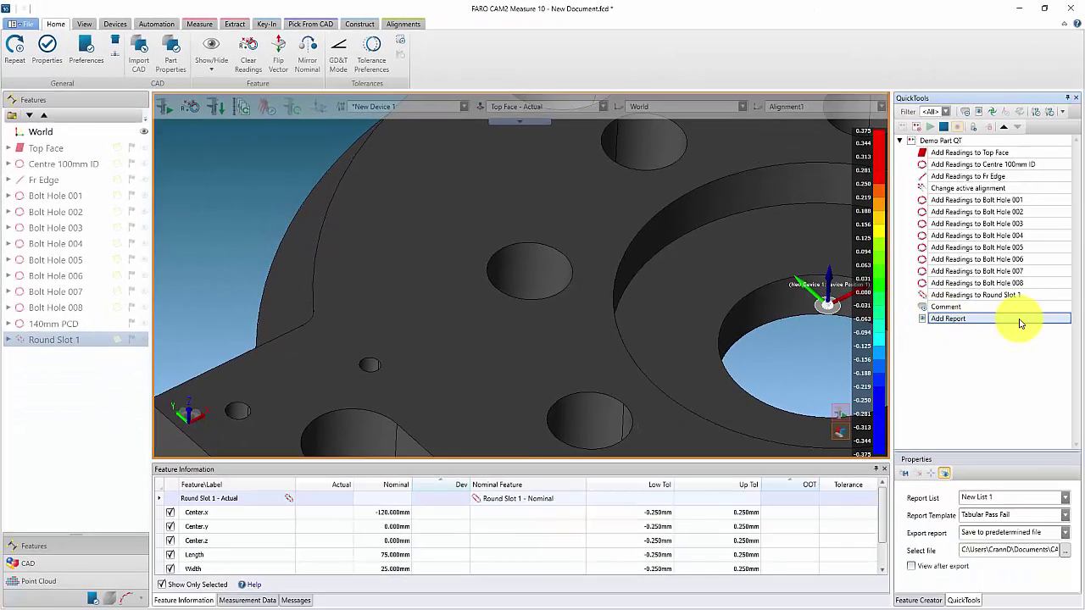
Stop recording the program and save the document as Demo Part QT in the CAM2 Measure 10 documents folder
click(944, 127)
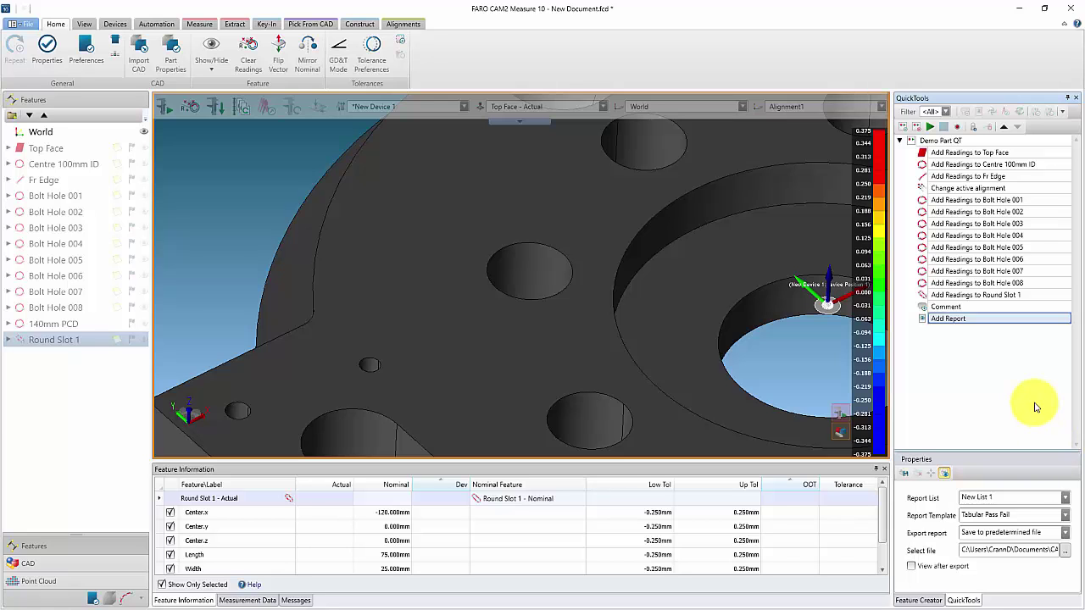
click(23, 24)
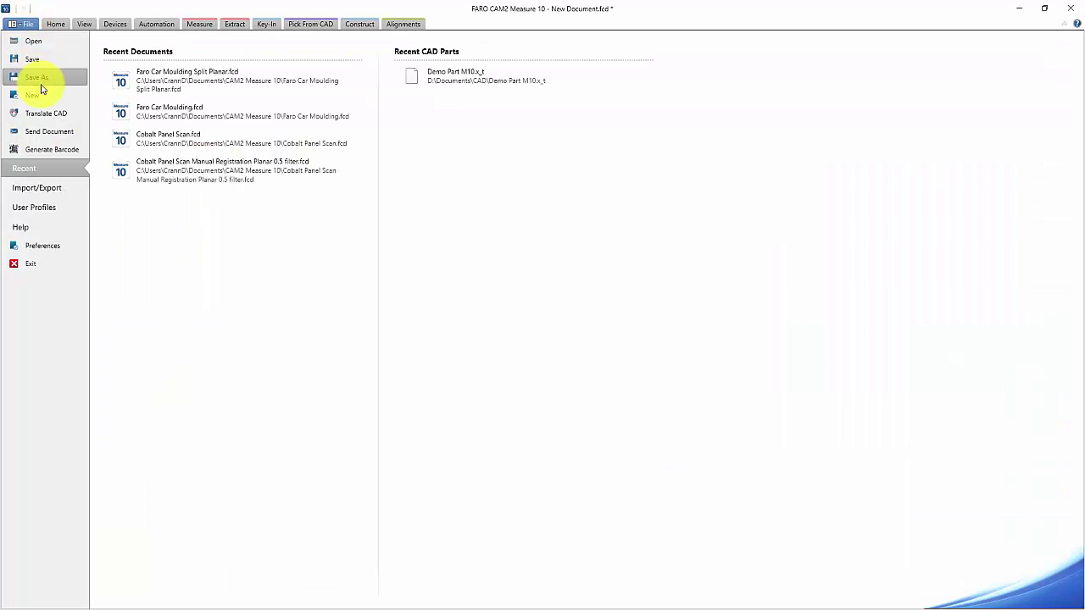
click(38, 78)
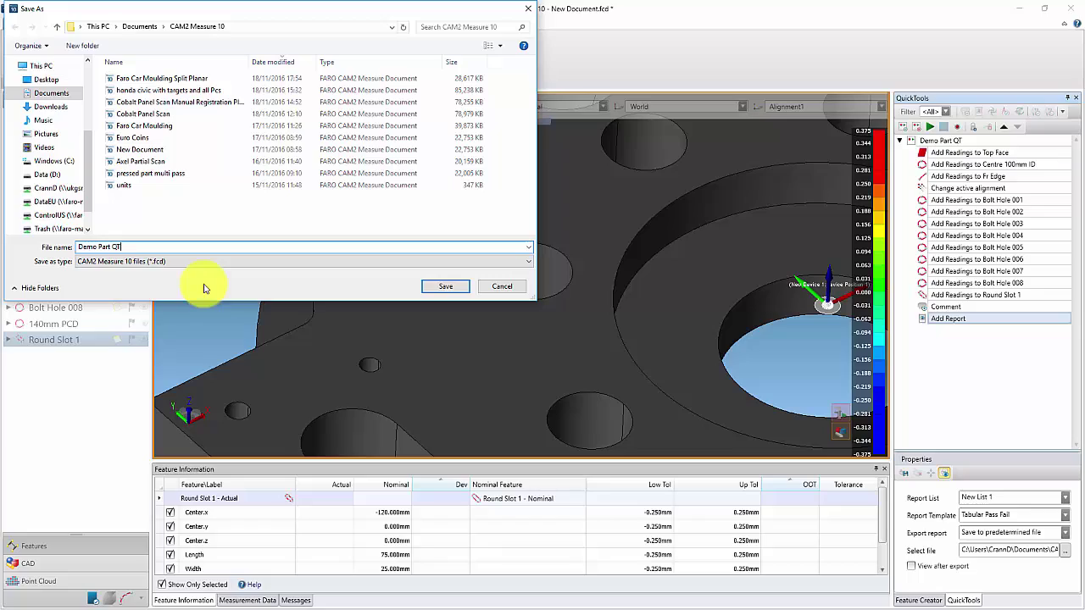
click(445, 286)
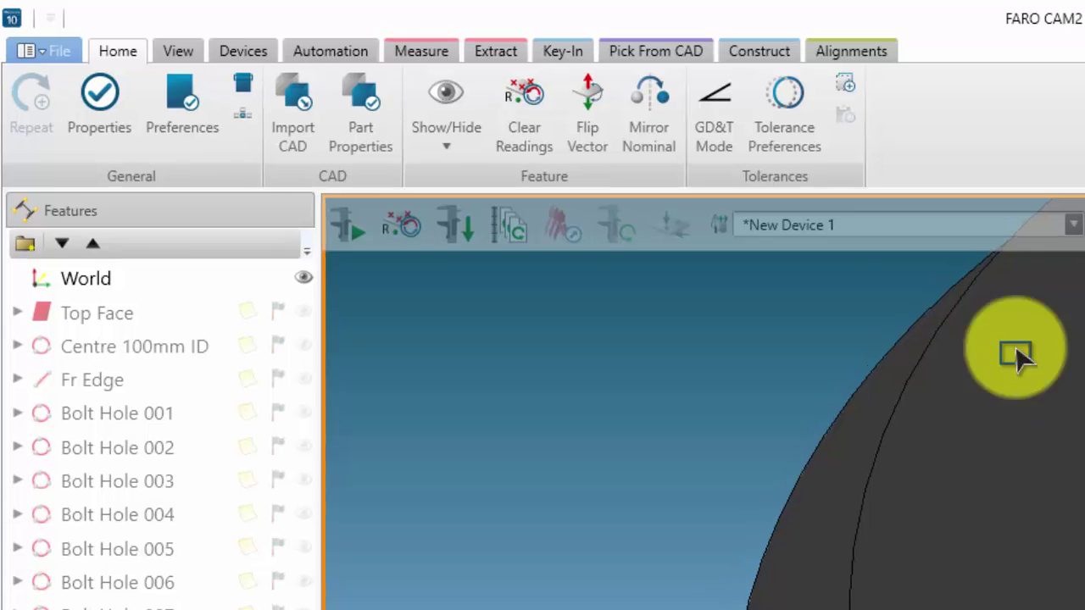
Play the Demo Part QT program from the beginning and accept the document header information without filling in further fields
click(330, 54)
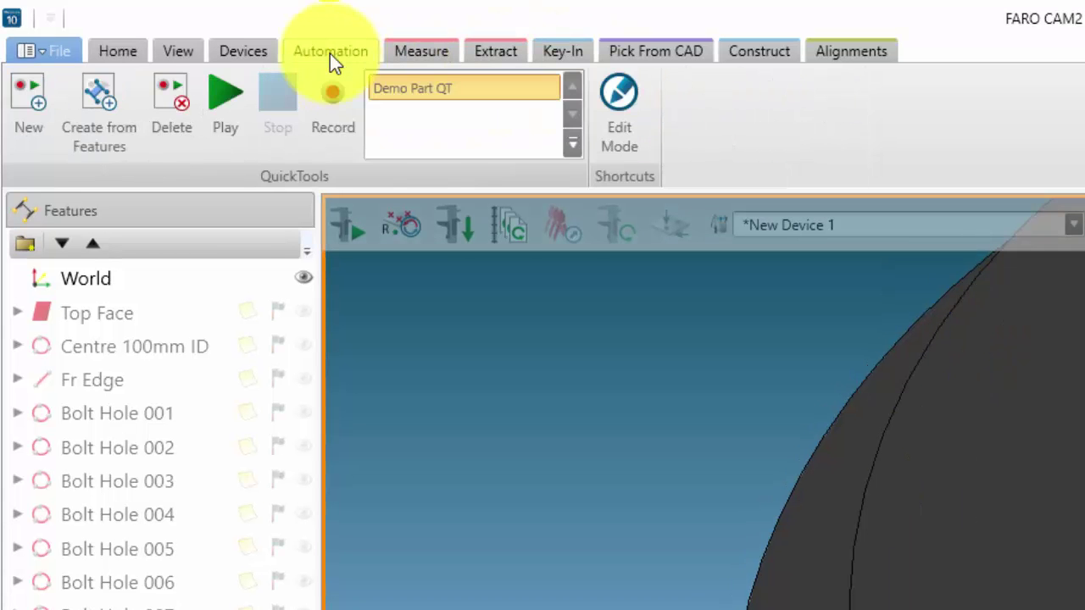
click(225, 94)
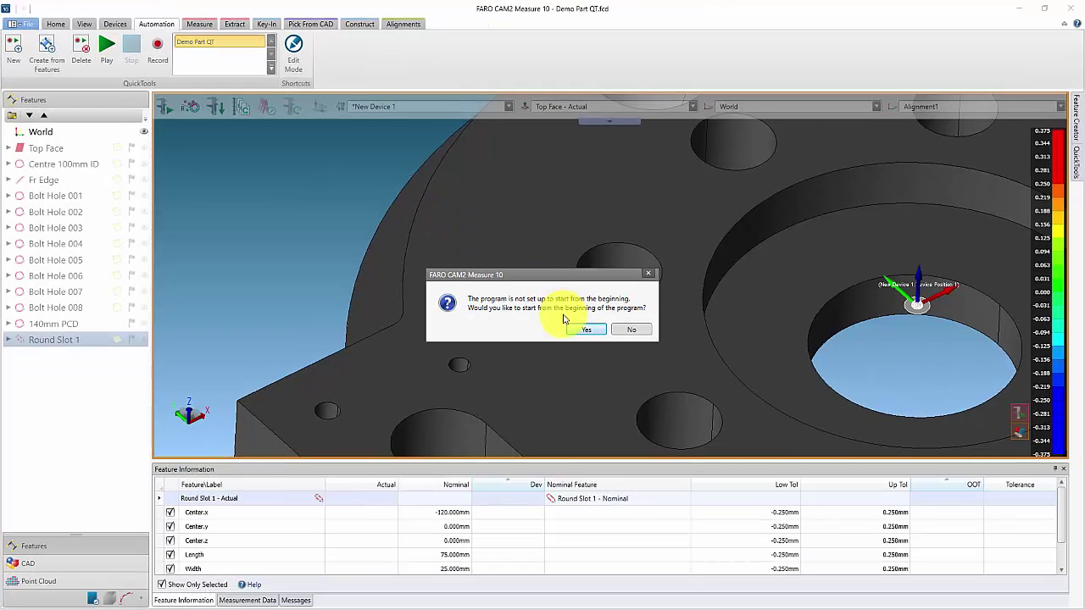
click(693, 391)
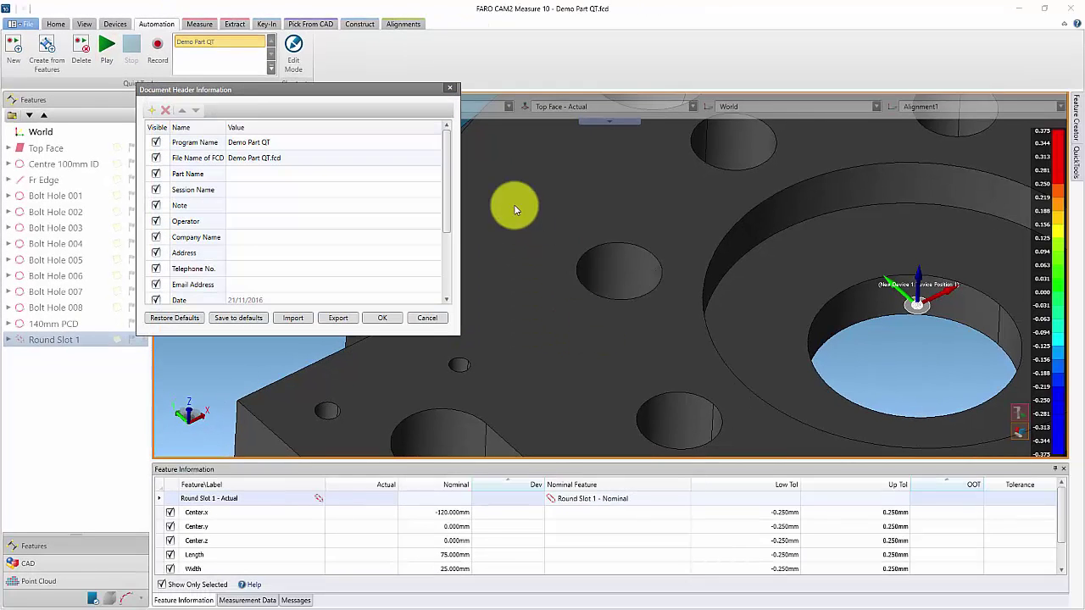
click(252, 205)
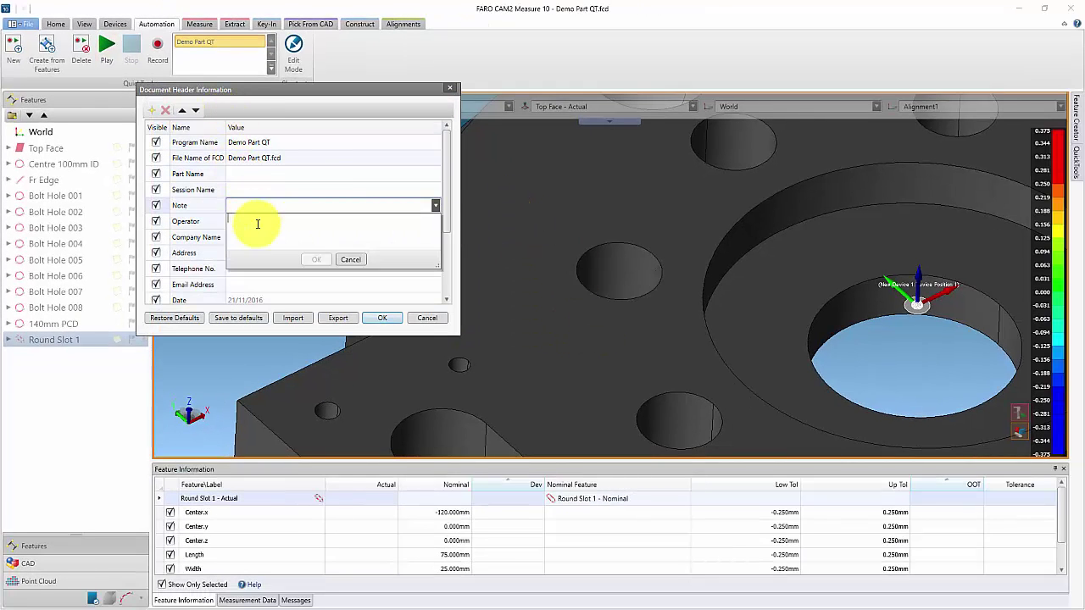
click(323, 177)
click(382, 318)
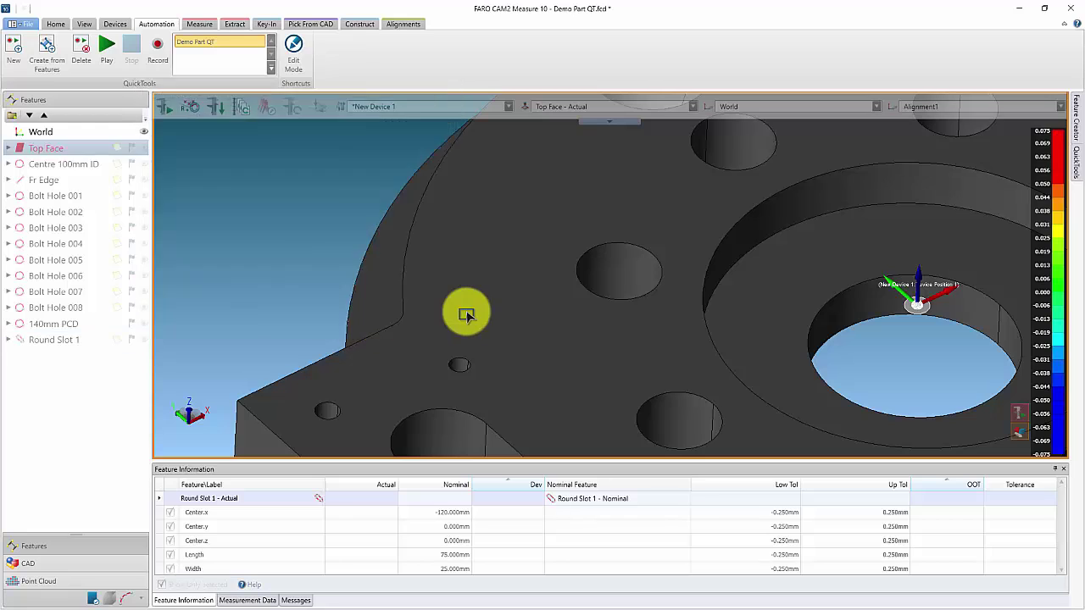